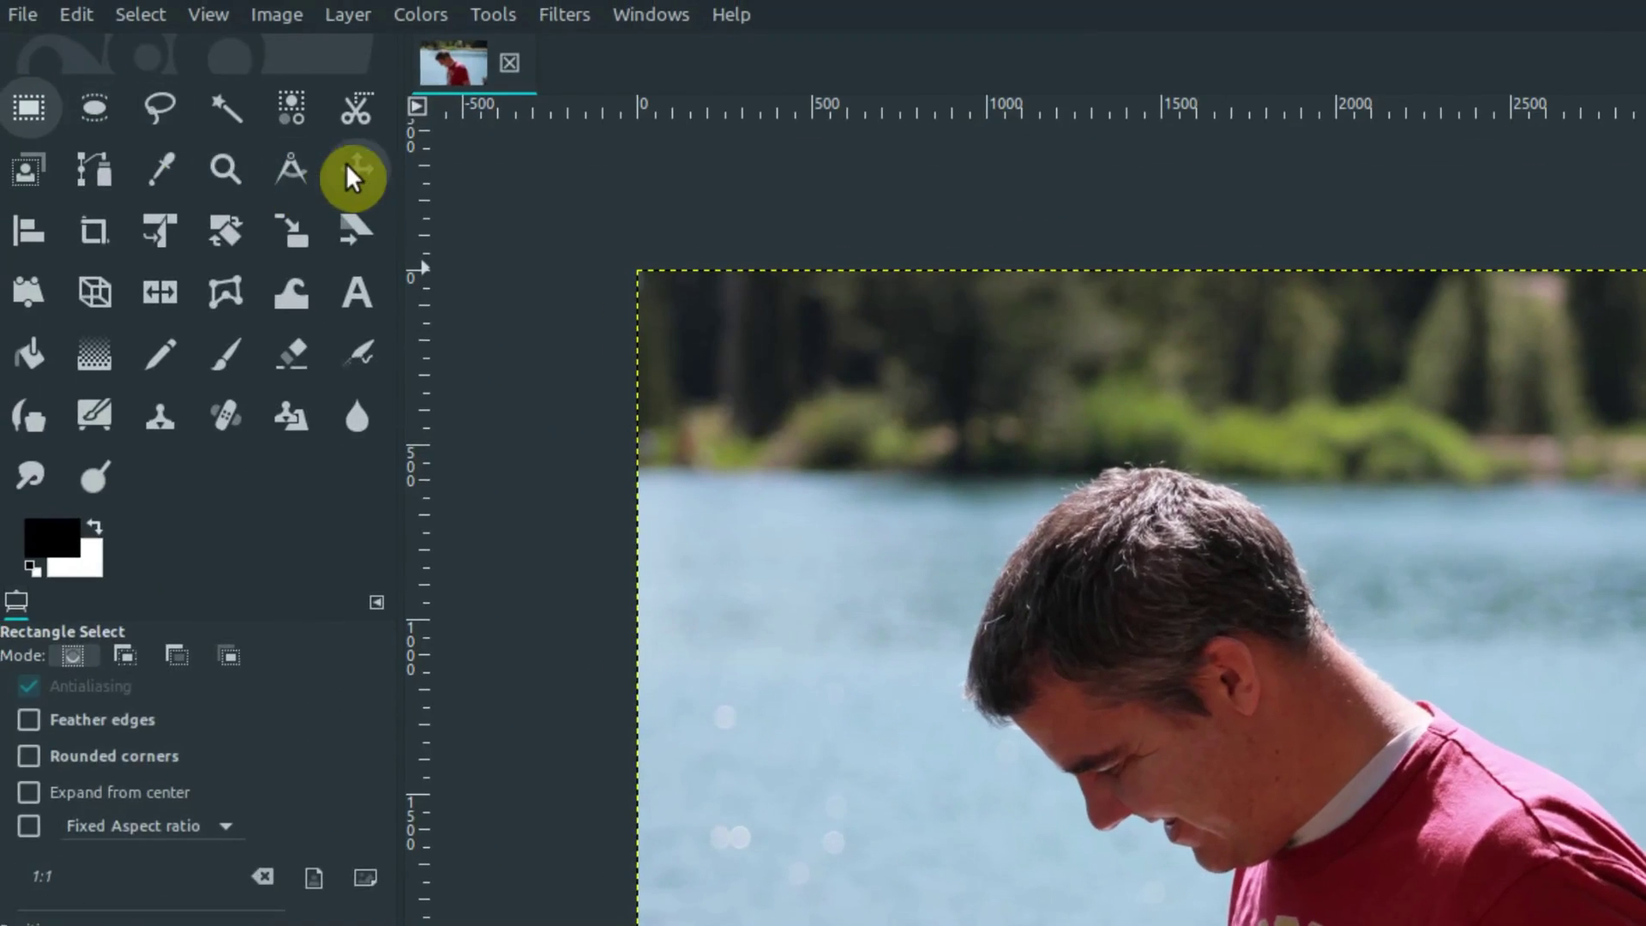
- Try a quick crop around the man's head, then undo it
click(223, 130)
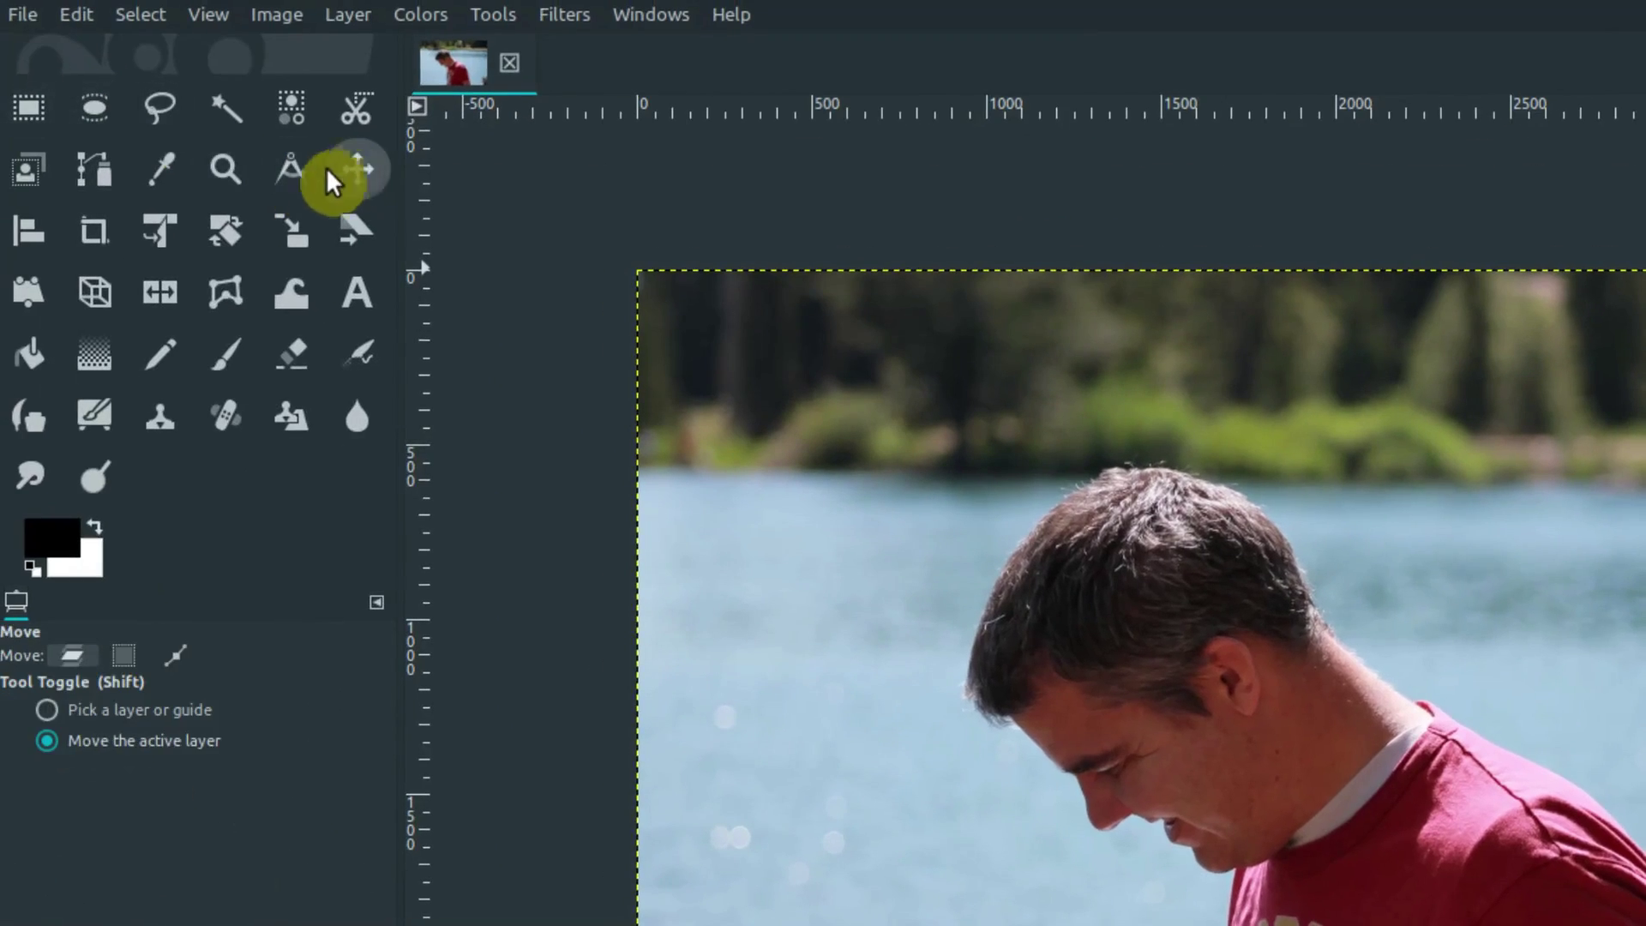
click(94, 231)
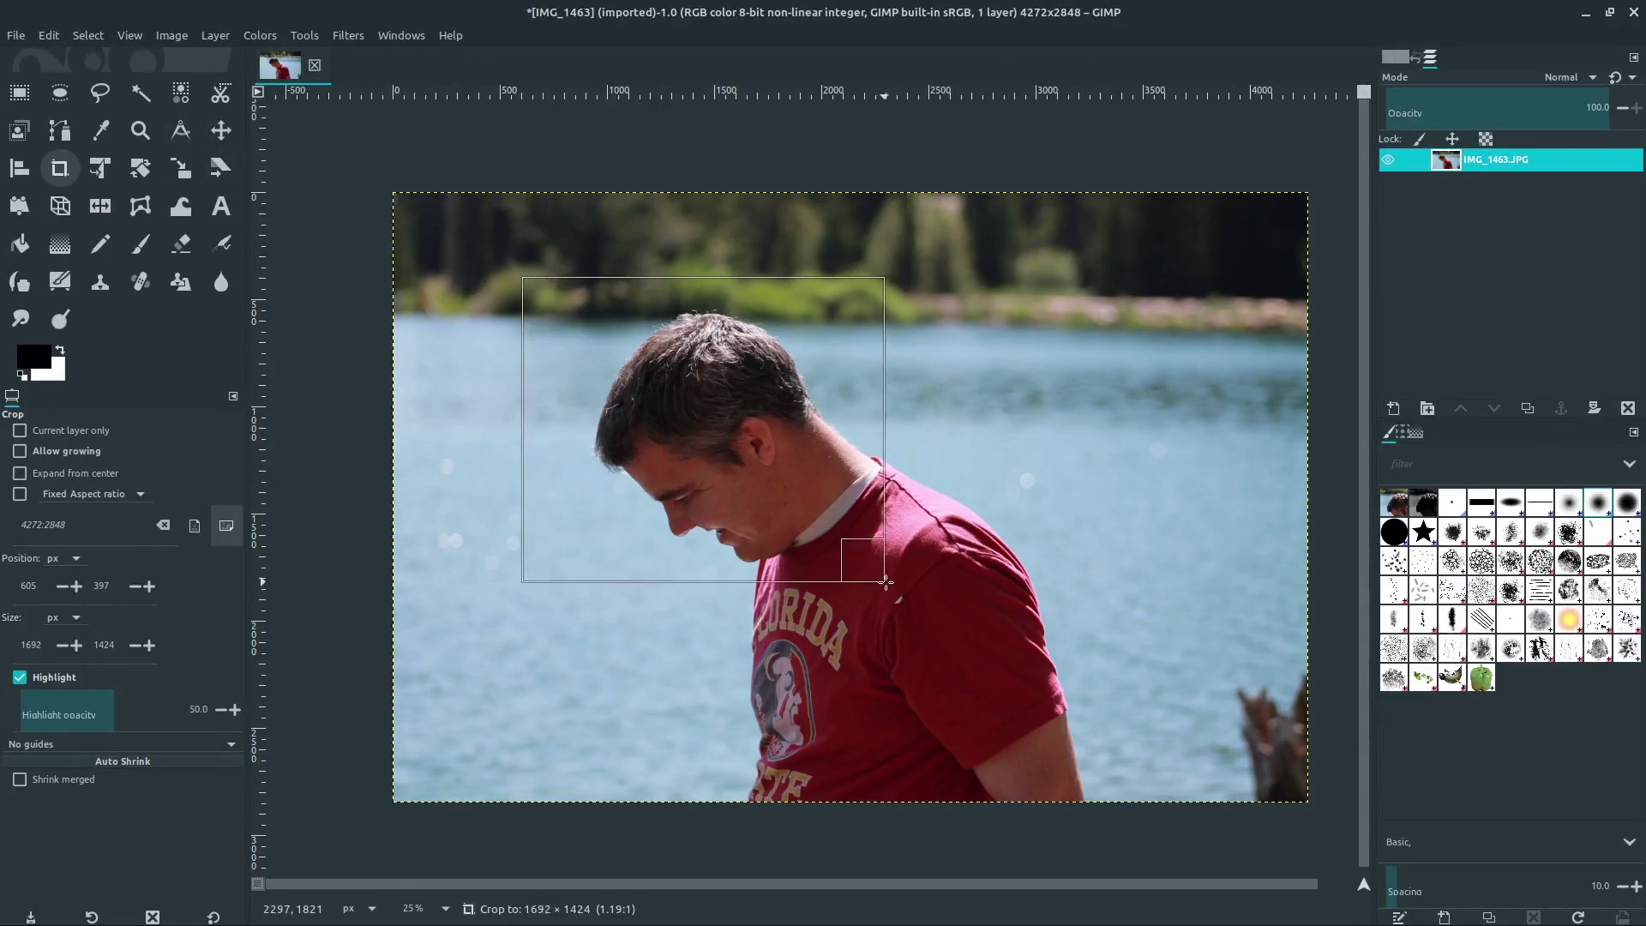
drag(615, 373, 883, 579)
key(Return)
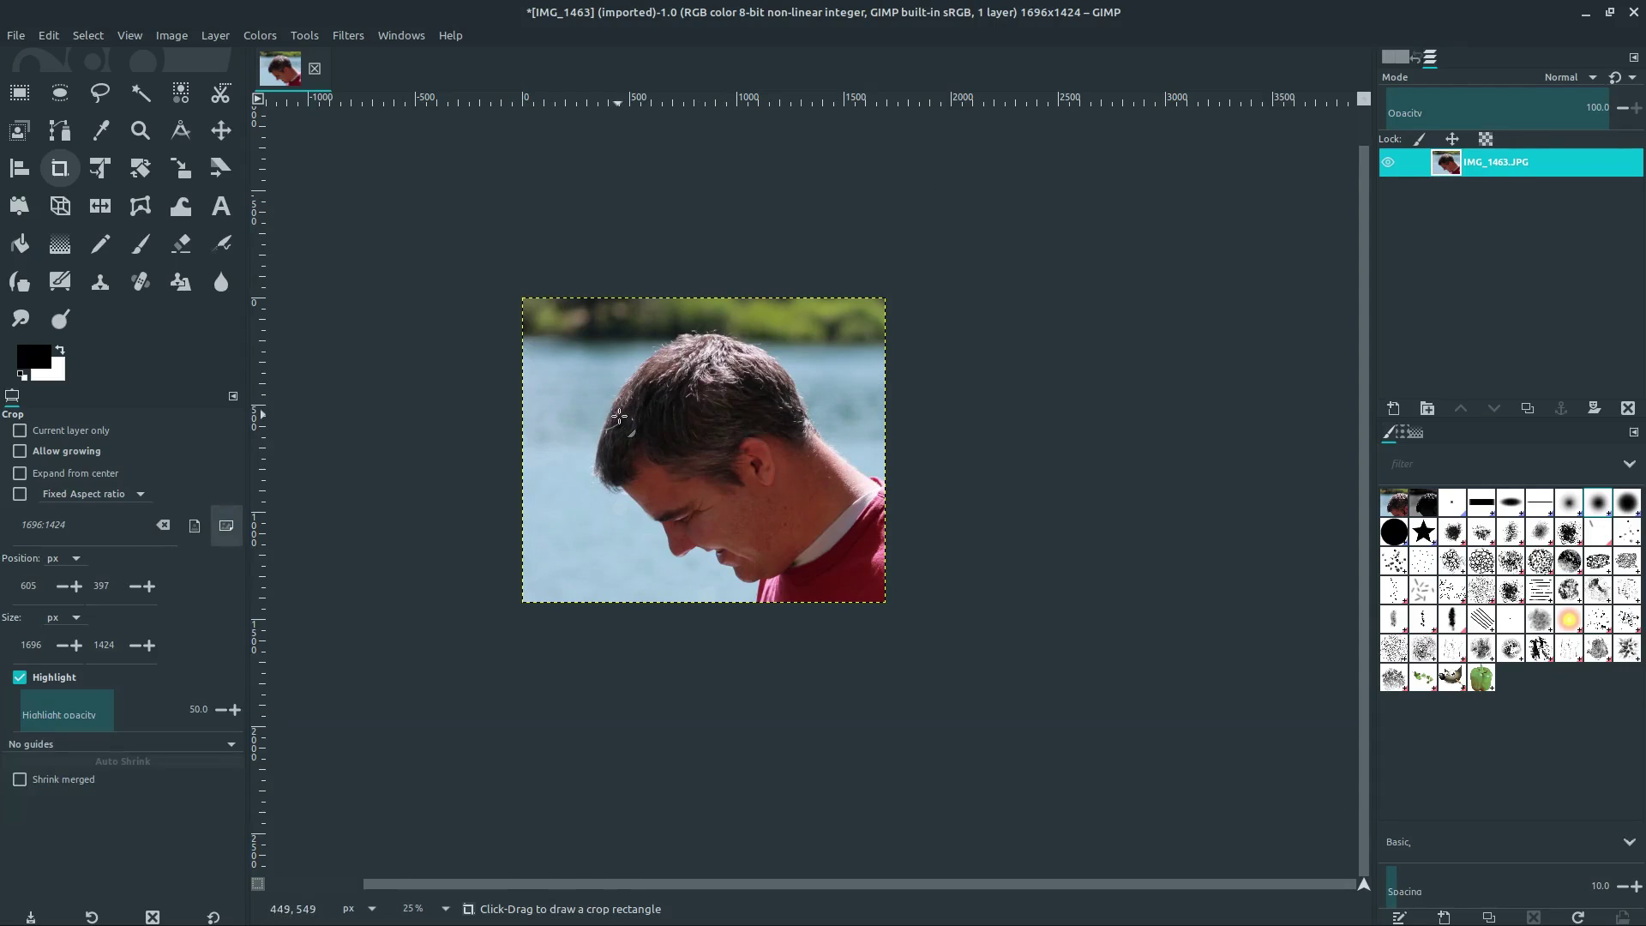
key(ctrl+z)
- Shift the photo layer with the Move tool, then undo the move
click(220, 130)
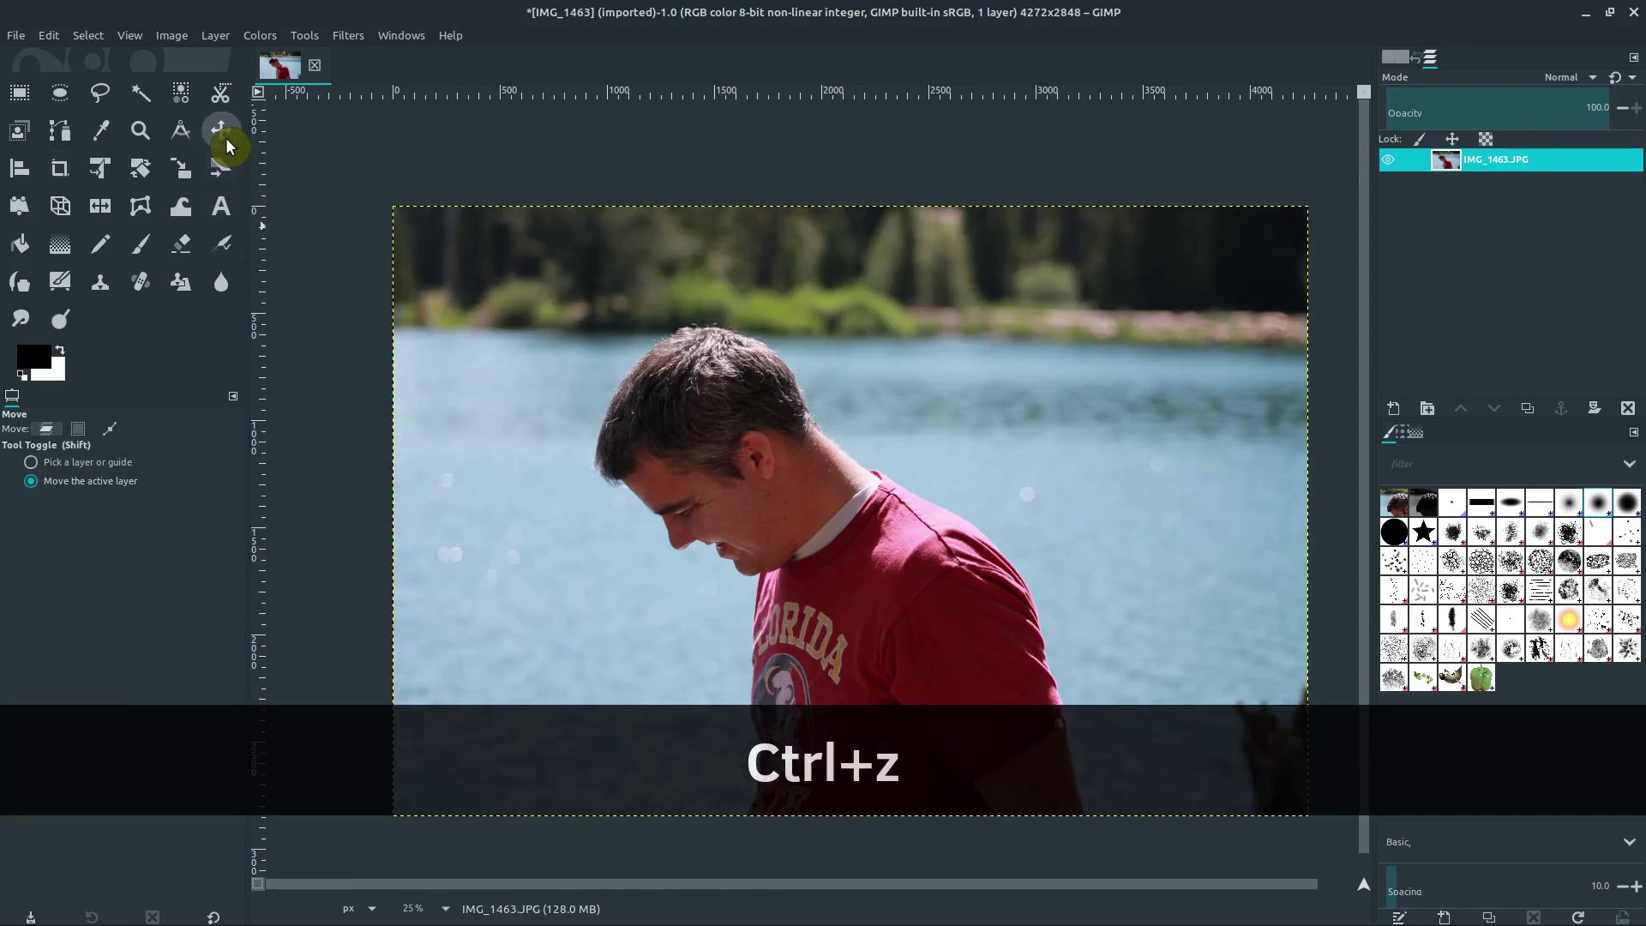
mouse_move(610, 366)
mouse_down()
mouse_move(957, 364)
mouse_move(729, 434)
mouse_up()
key(ctrl+z)
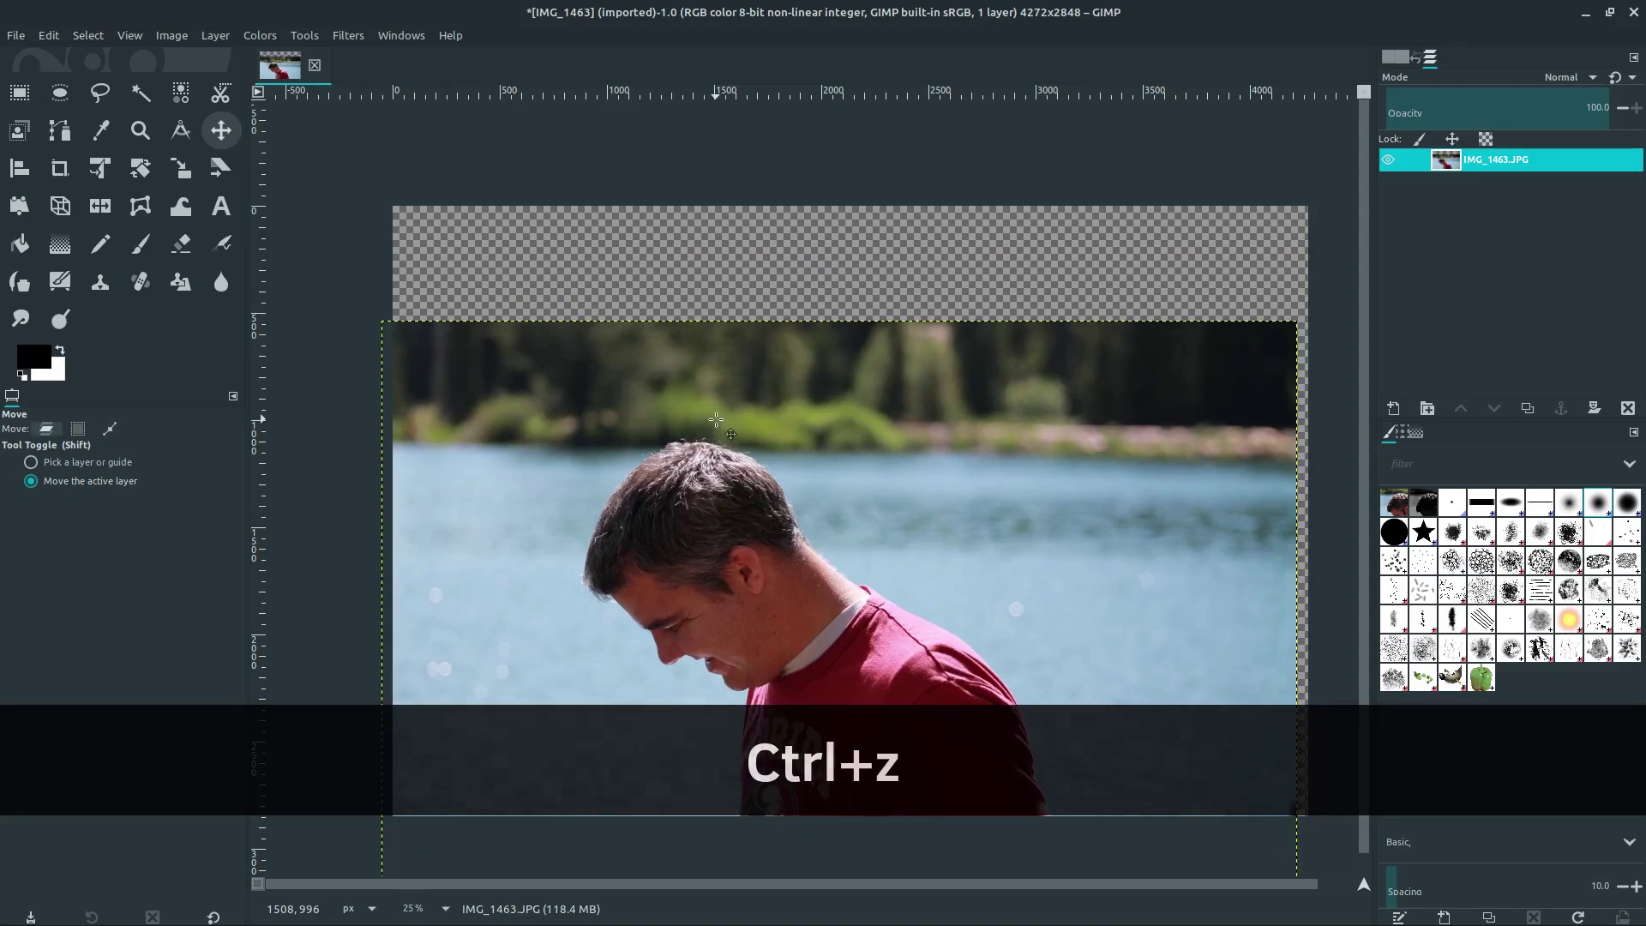
key(ctrl+z)
key(ctrl+z)
key(ctrl+z)
key(ctrl+z)
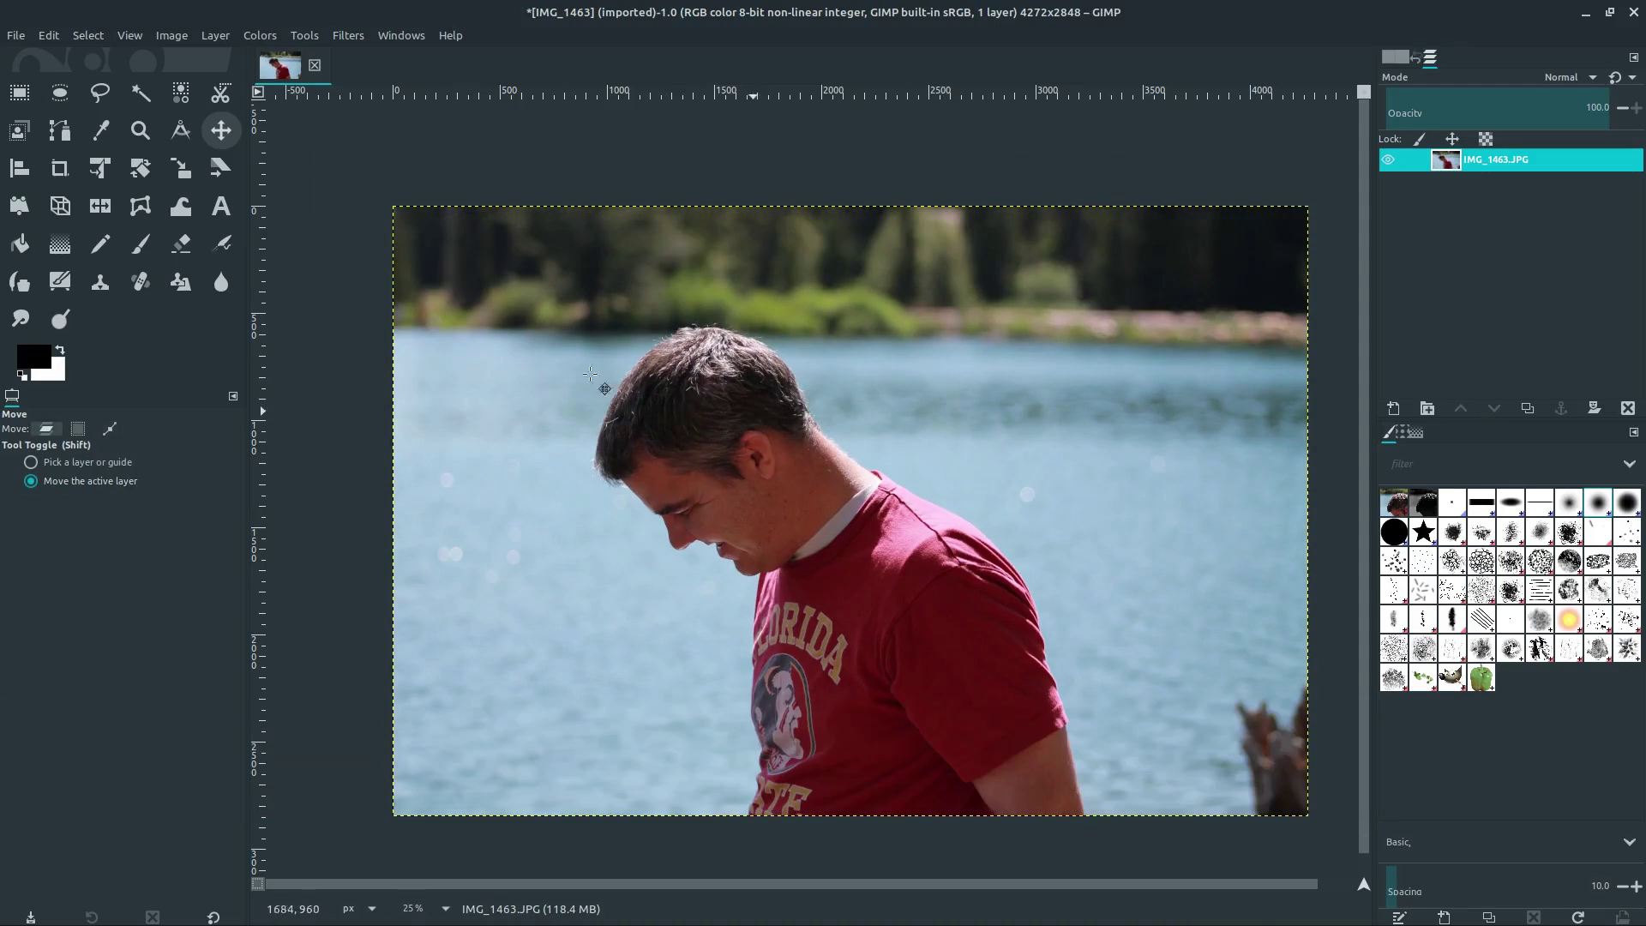
- Mark a larger crop area over the head, apply it, and undo it
click(63, 170)
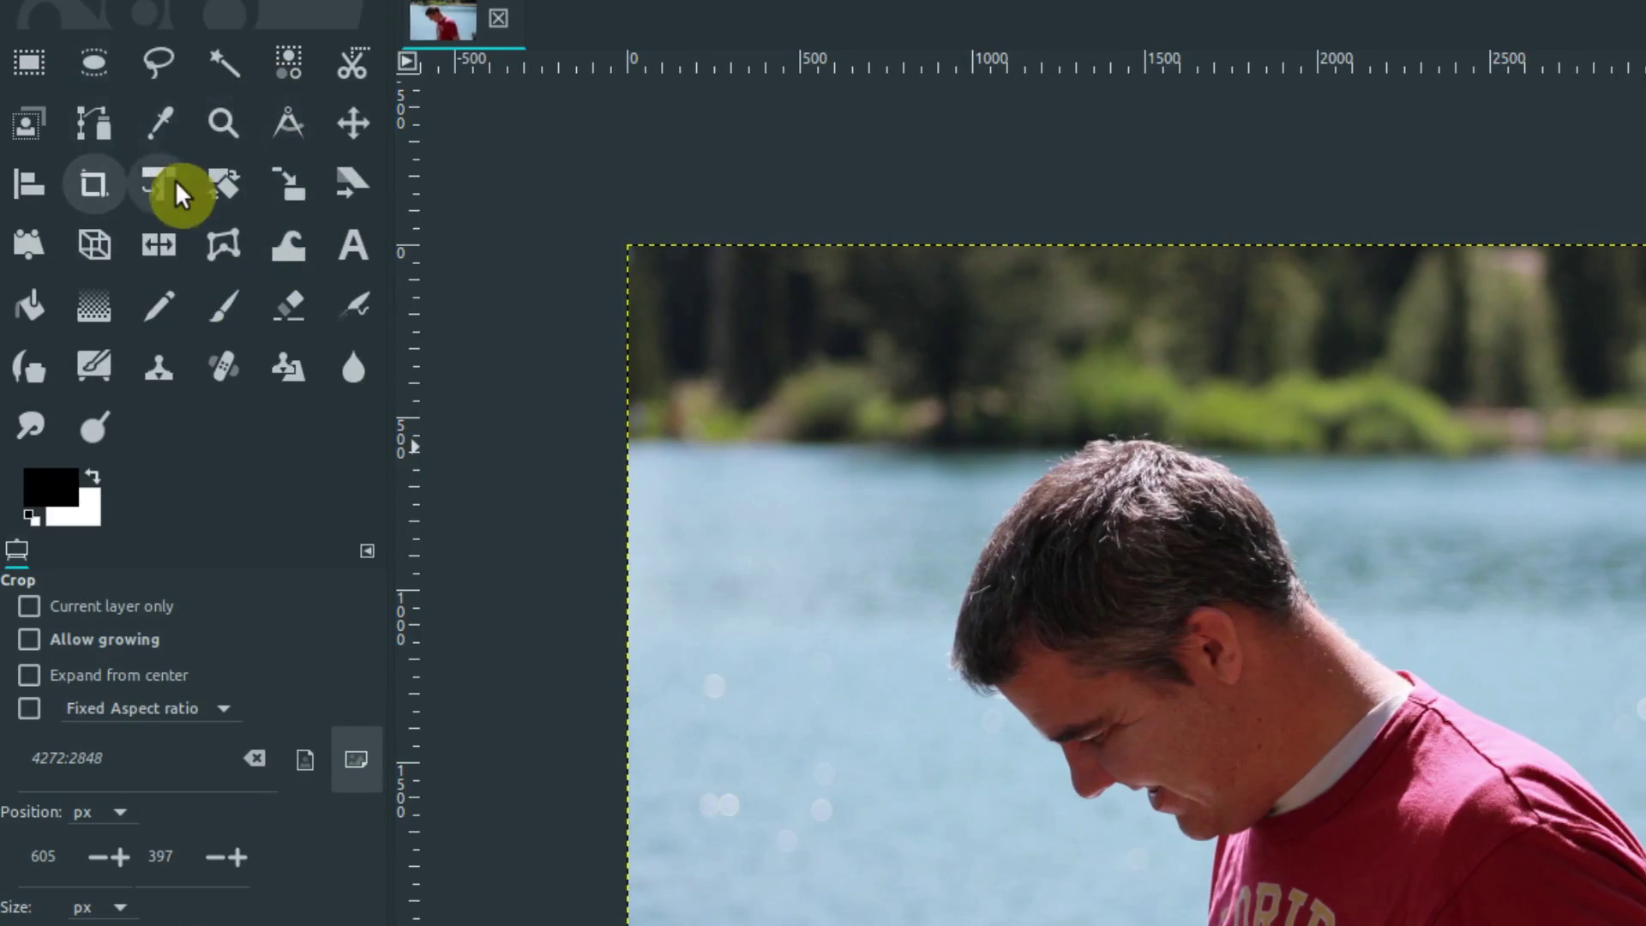
click(95, 189)
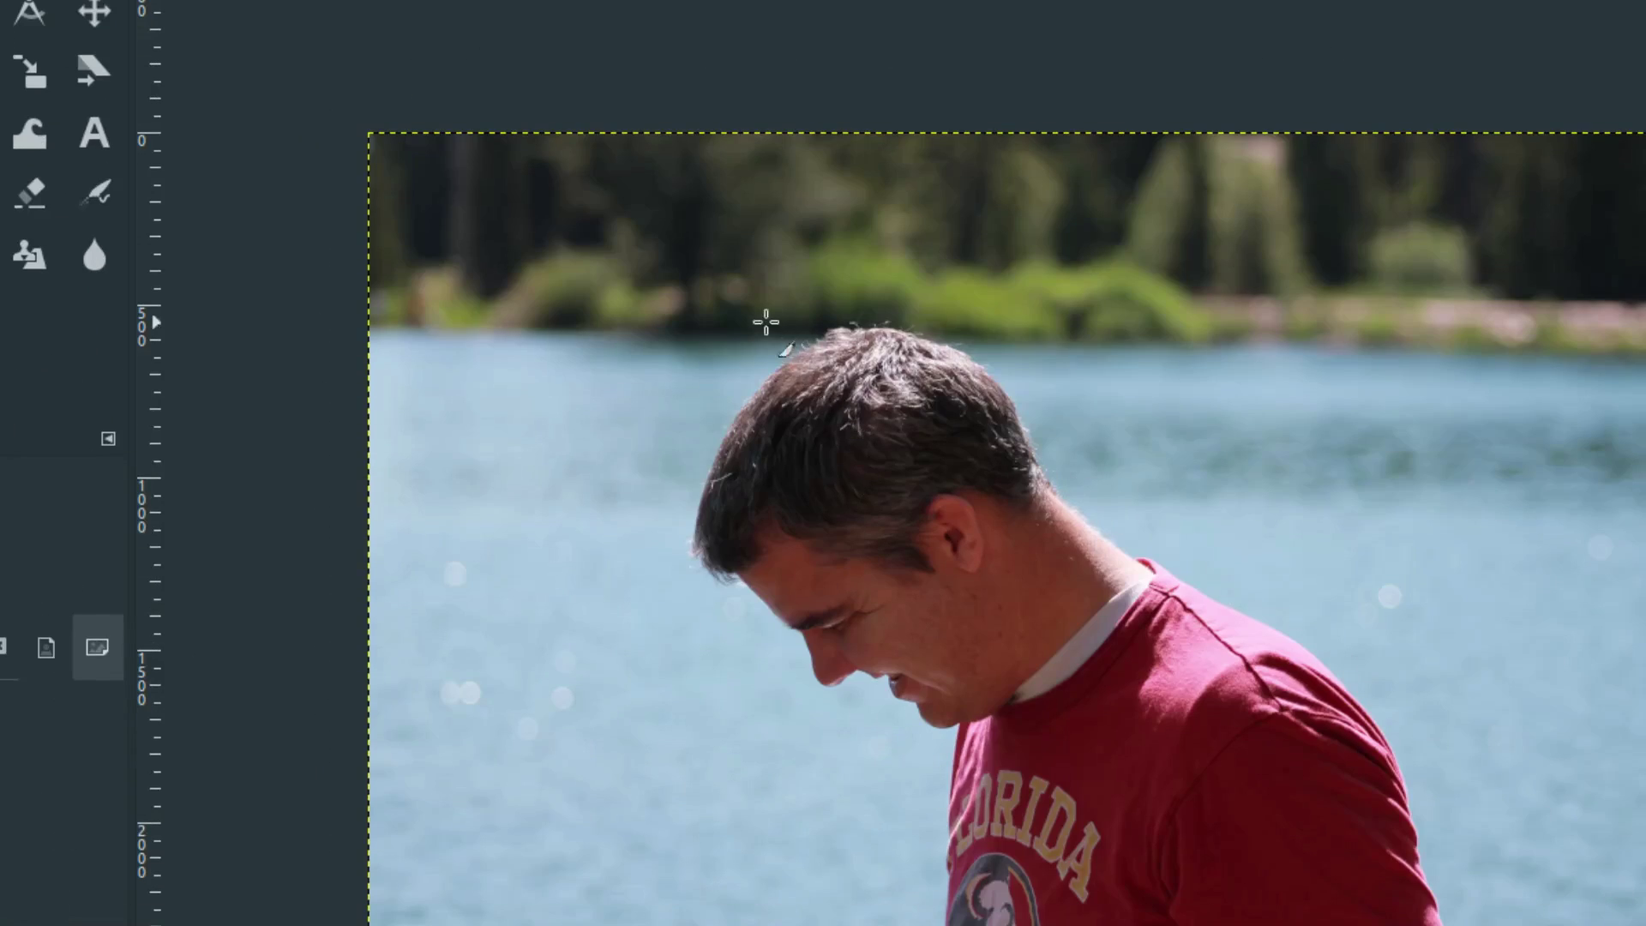
drag(669, 306, 1310, 748)
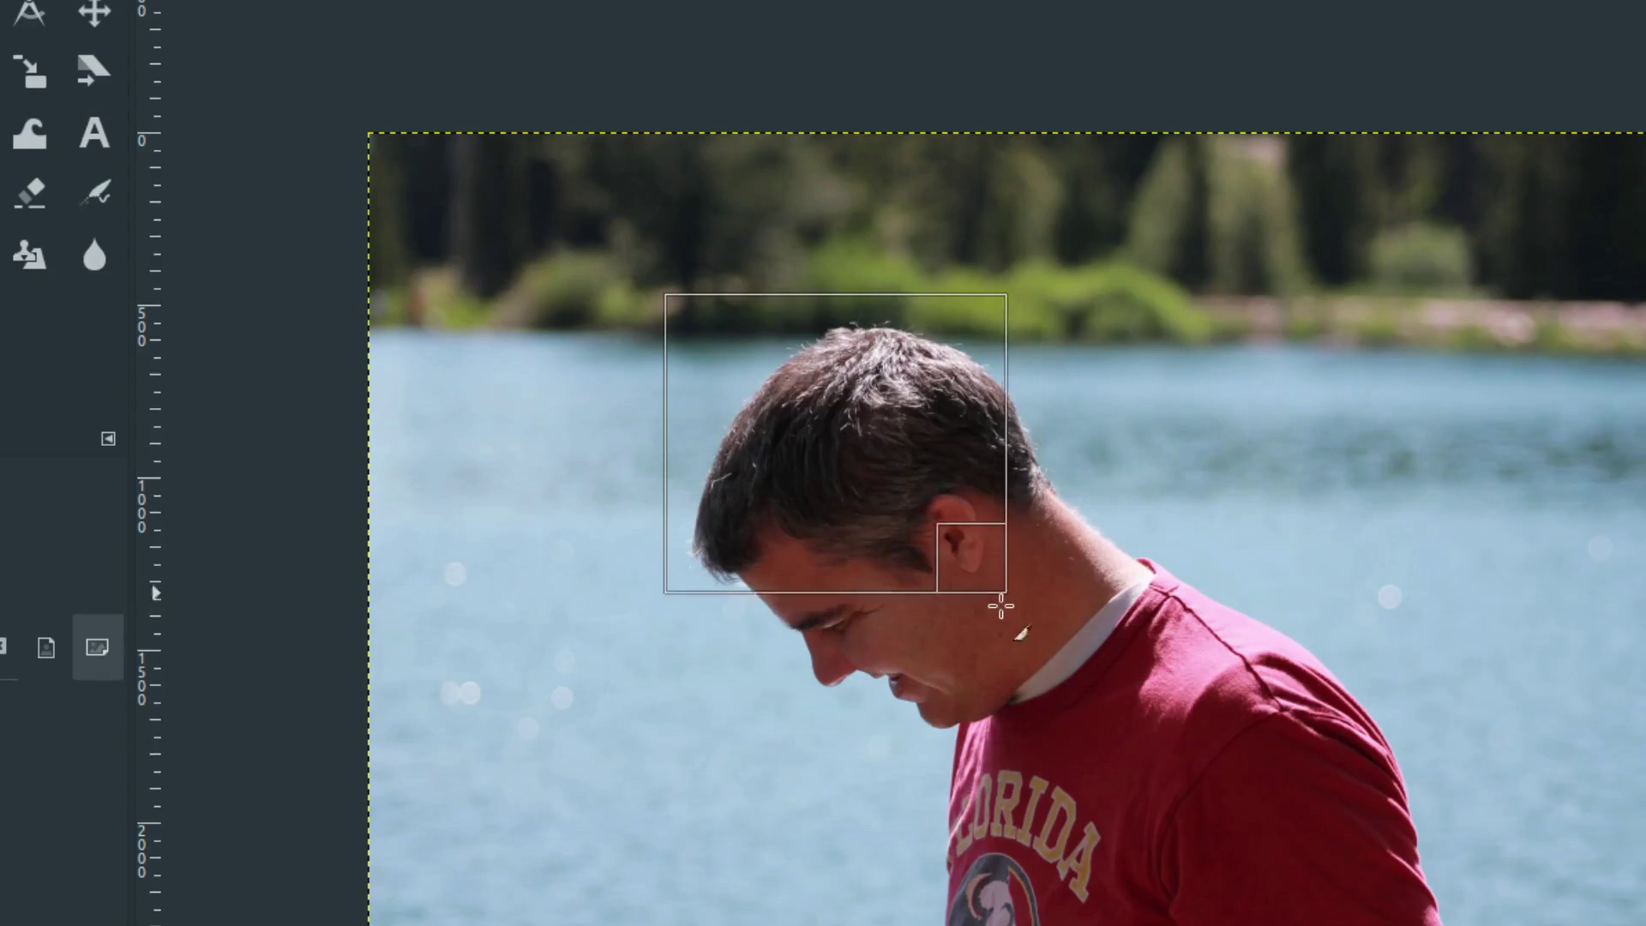
drag(1309, 749, 1123, 762)
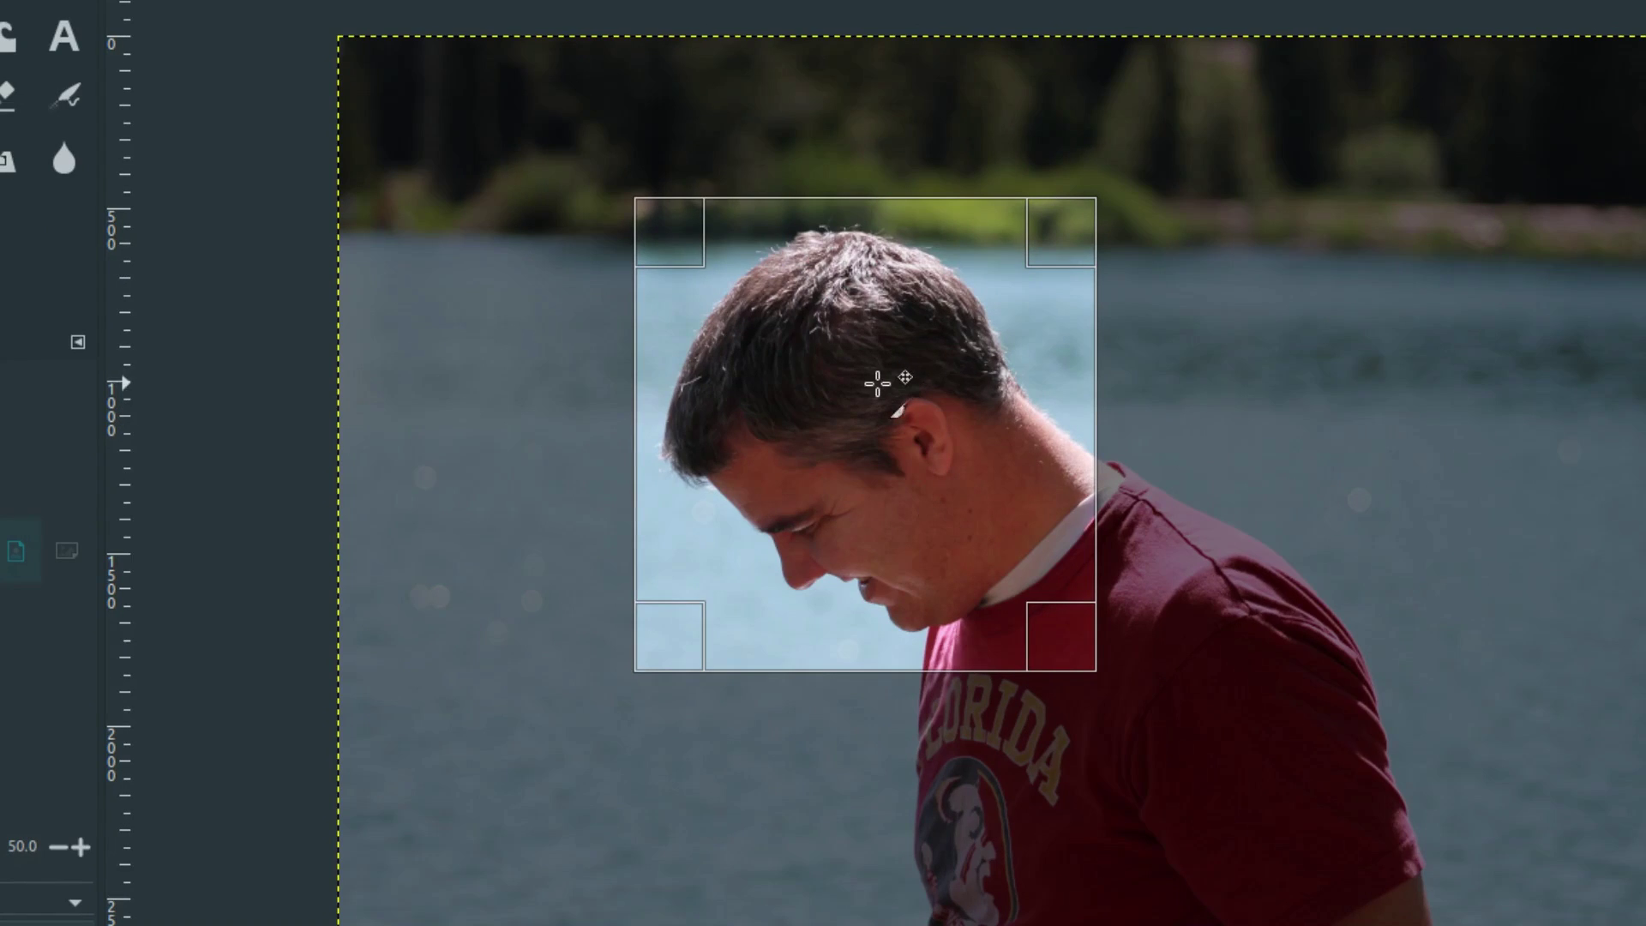
key(Return)
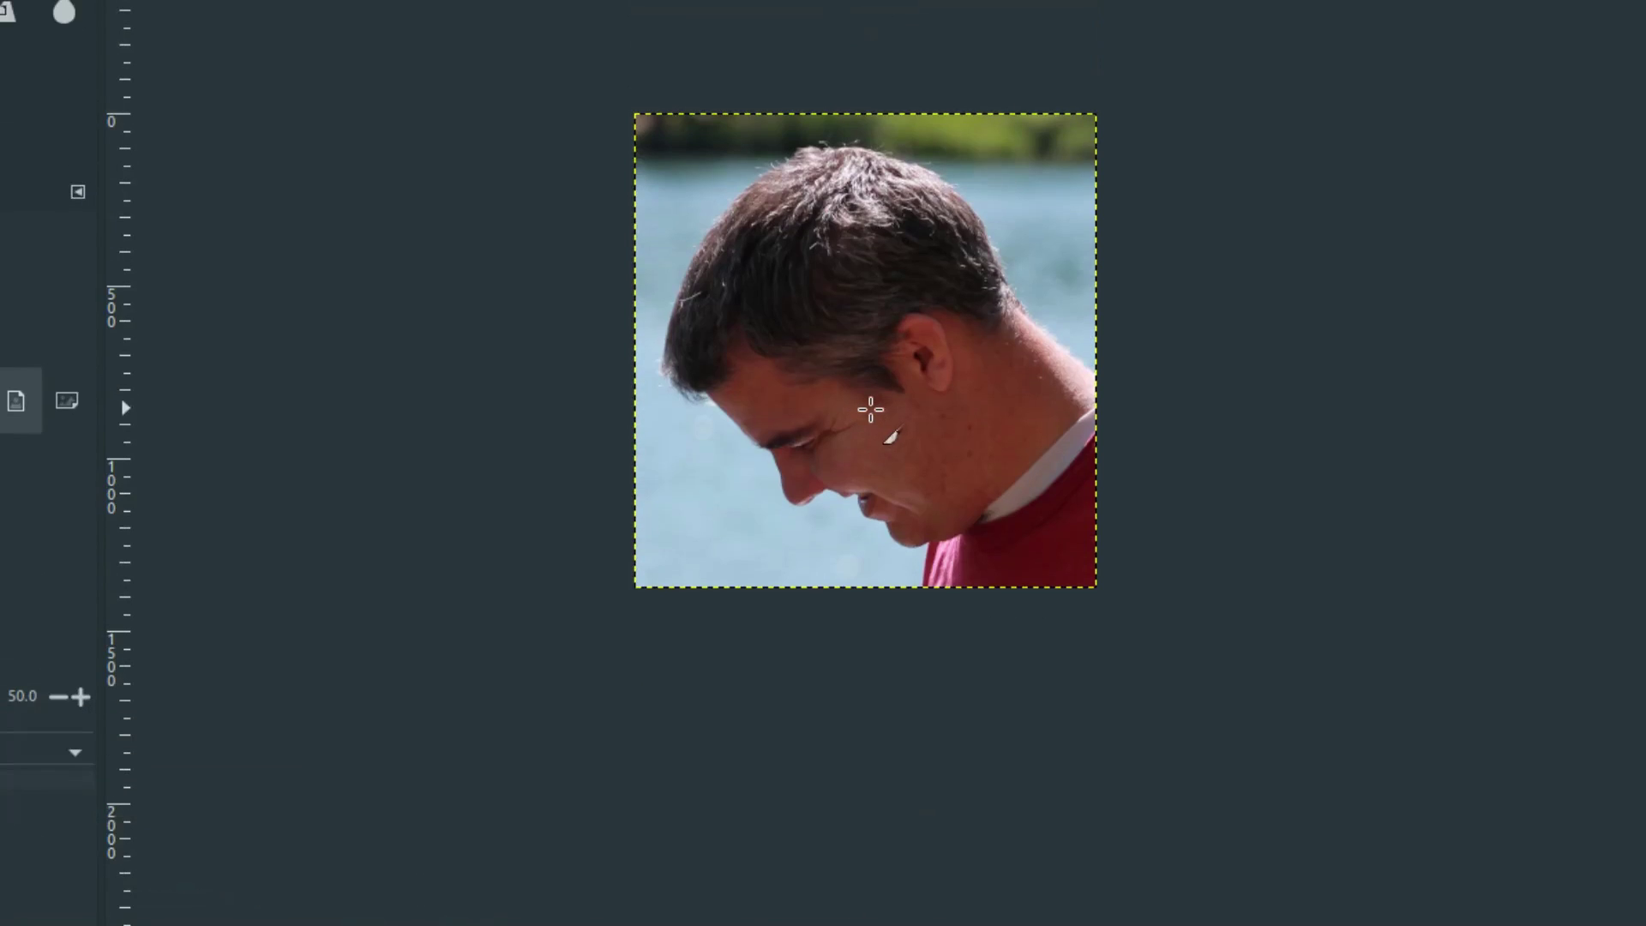
key(ctrl+z)
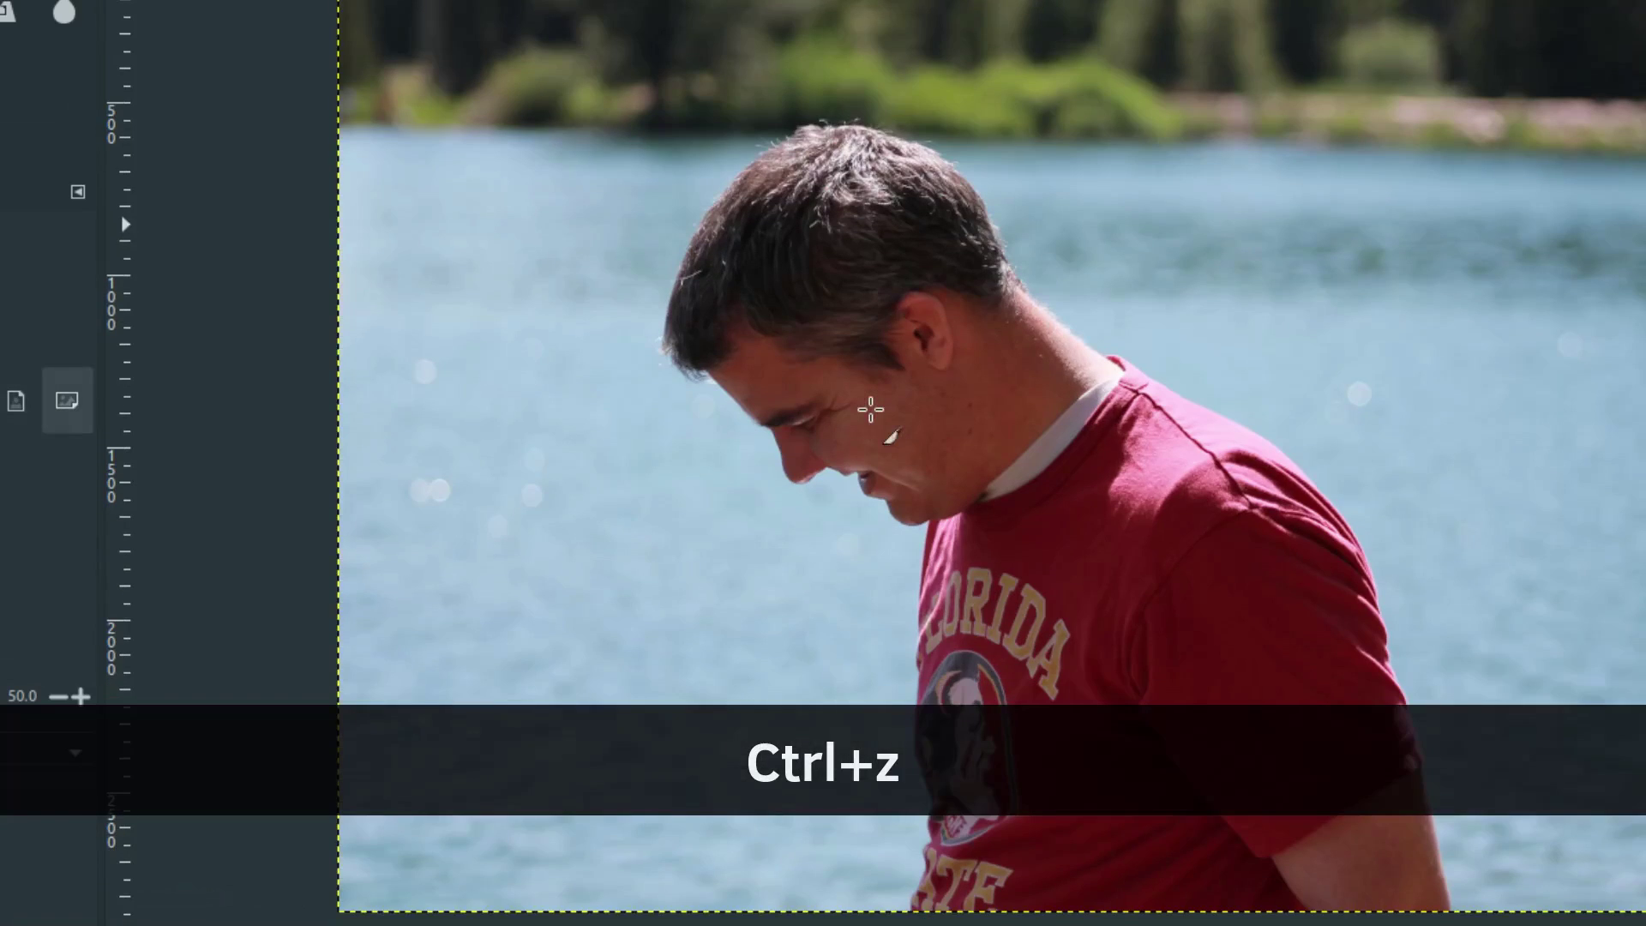
- Draw a crop rectangle around the head and trim its left, top, right and bottom edges
drag(577, 125, 1091, 568)
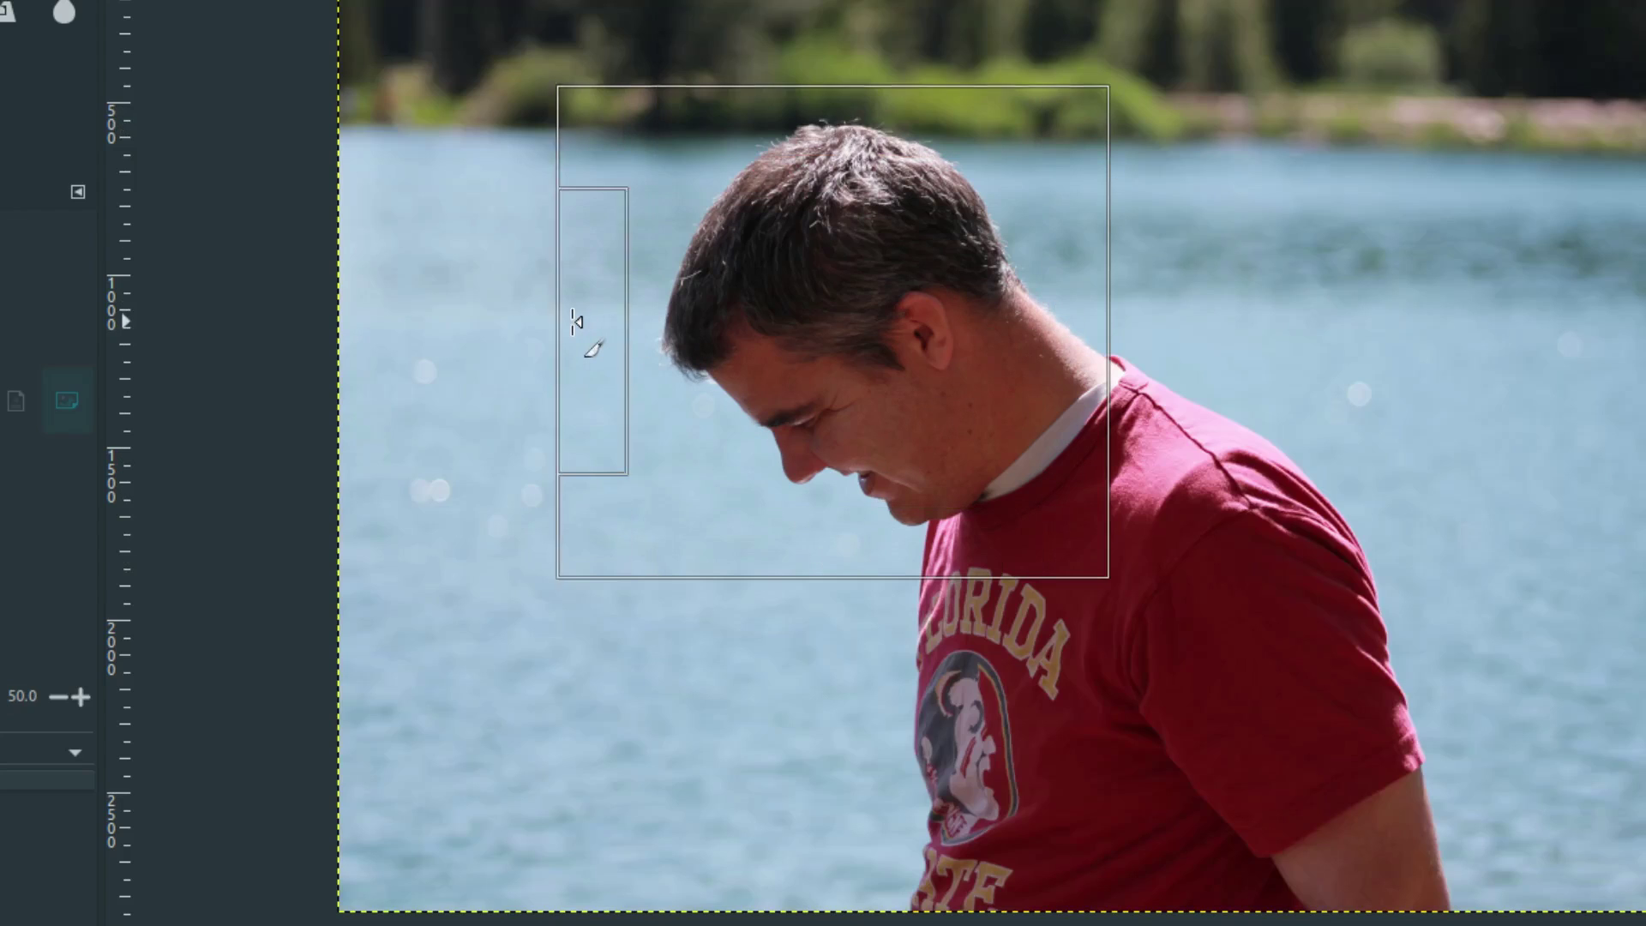
drag(607, 319, 656, 348)
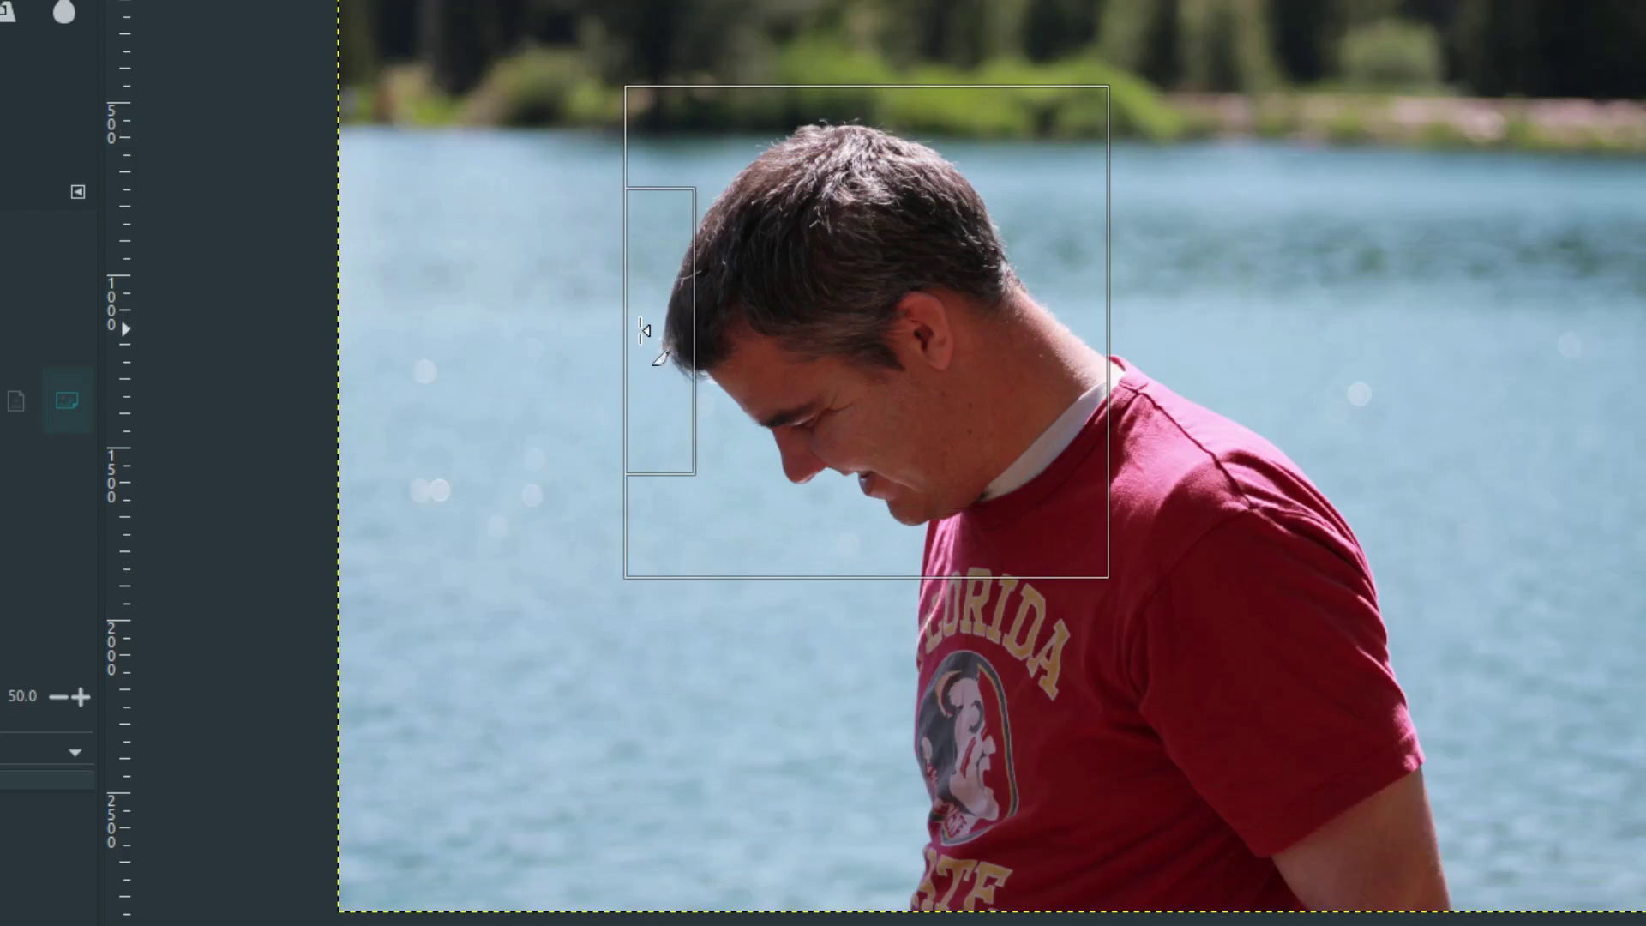
drag(854, 563, 875, 565)
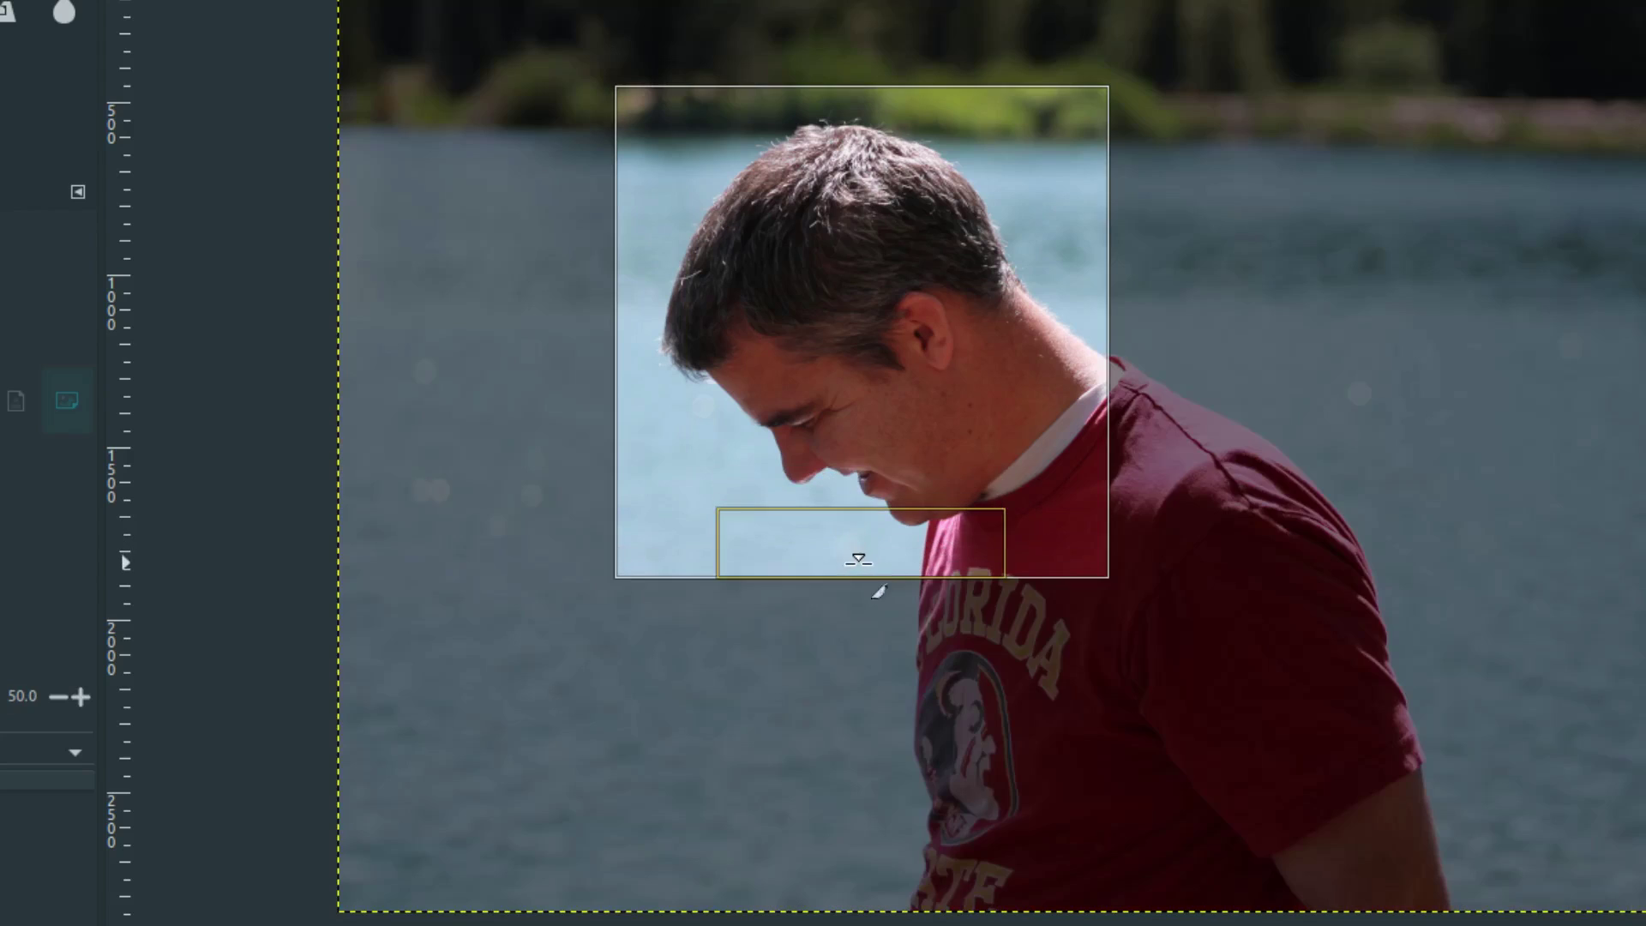
drag(955, 113, 954, 125)
drag(1106, 276, 1091, 277)
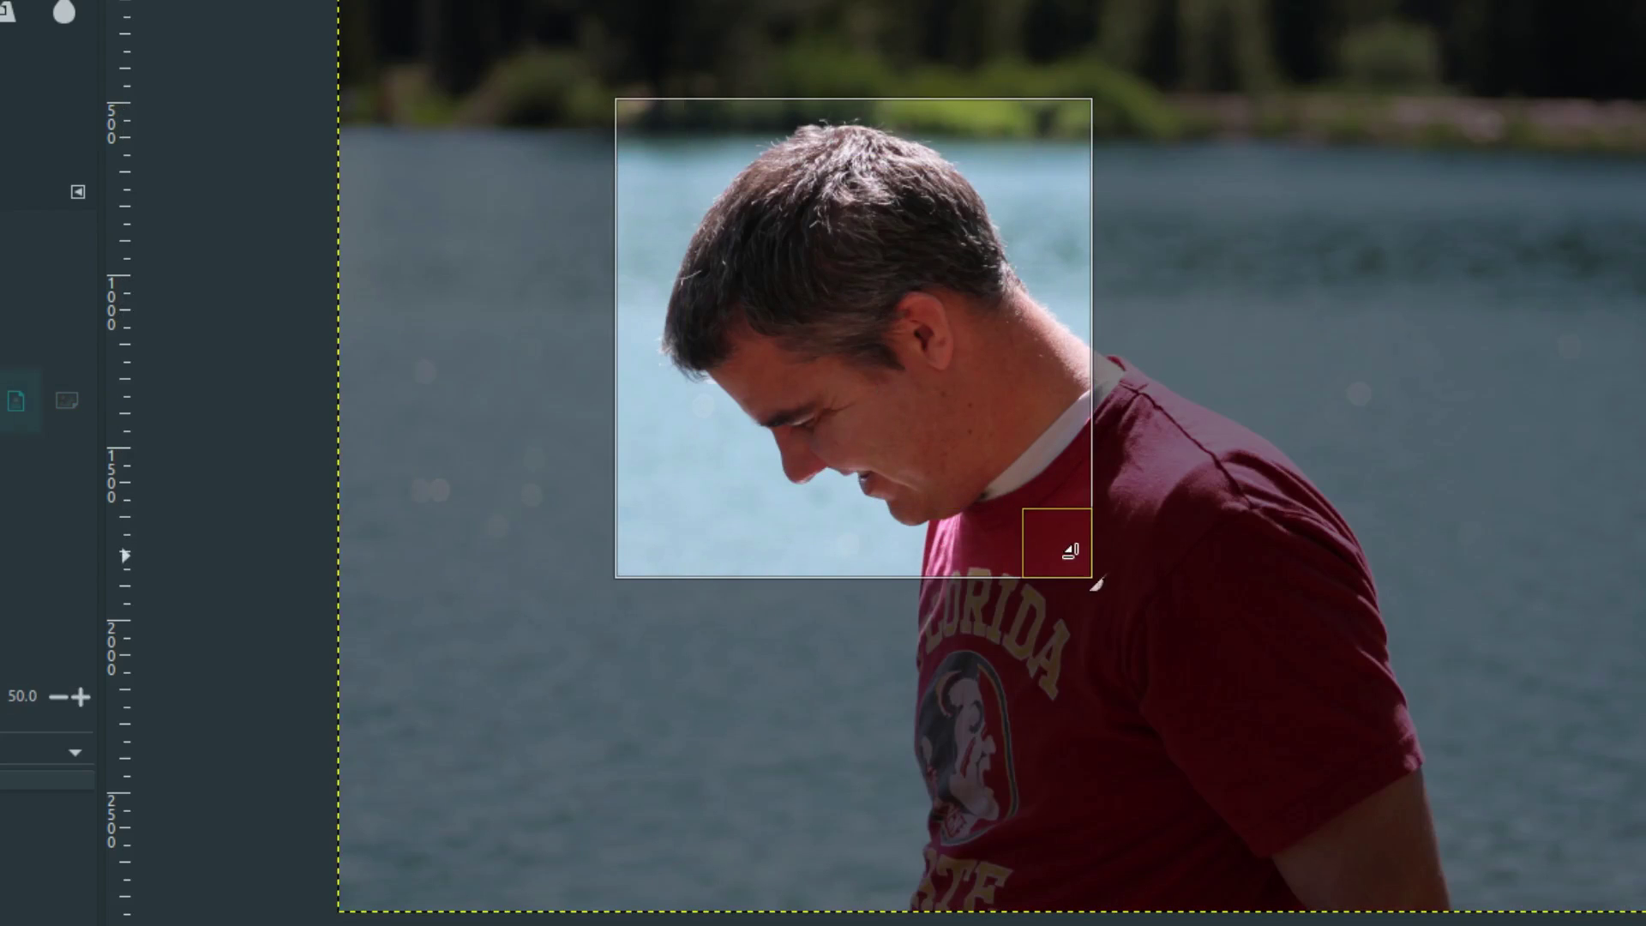
mouse_move(1067, 553)
mouse_down()
mouse_move(1116, 599)
mouse_move(1067, 521)
mouse_up()
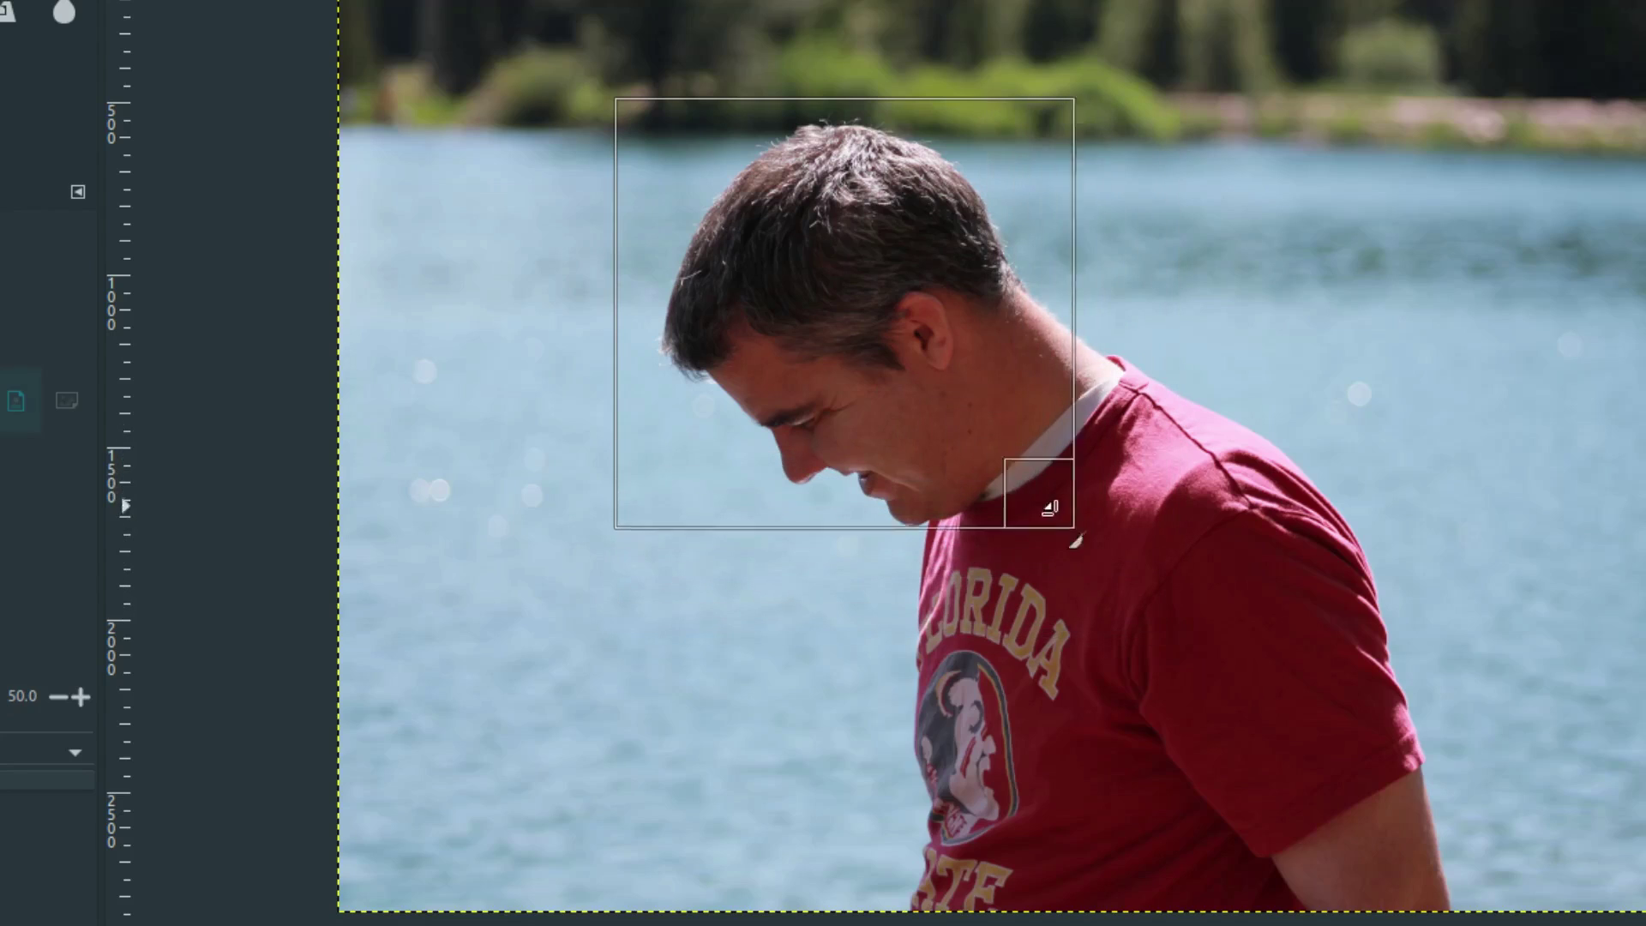
- Reshape the crop rectangle from its top-right corner to frame the head with lake behind
mouse_move(1132, 109)
mouse_down()
mouse_move(988, 250)
mouse_move(1100, 123)
mouse_move(1049, 219)
mouse_up()
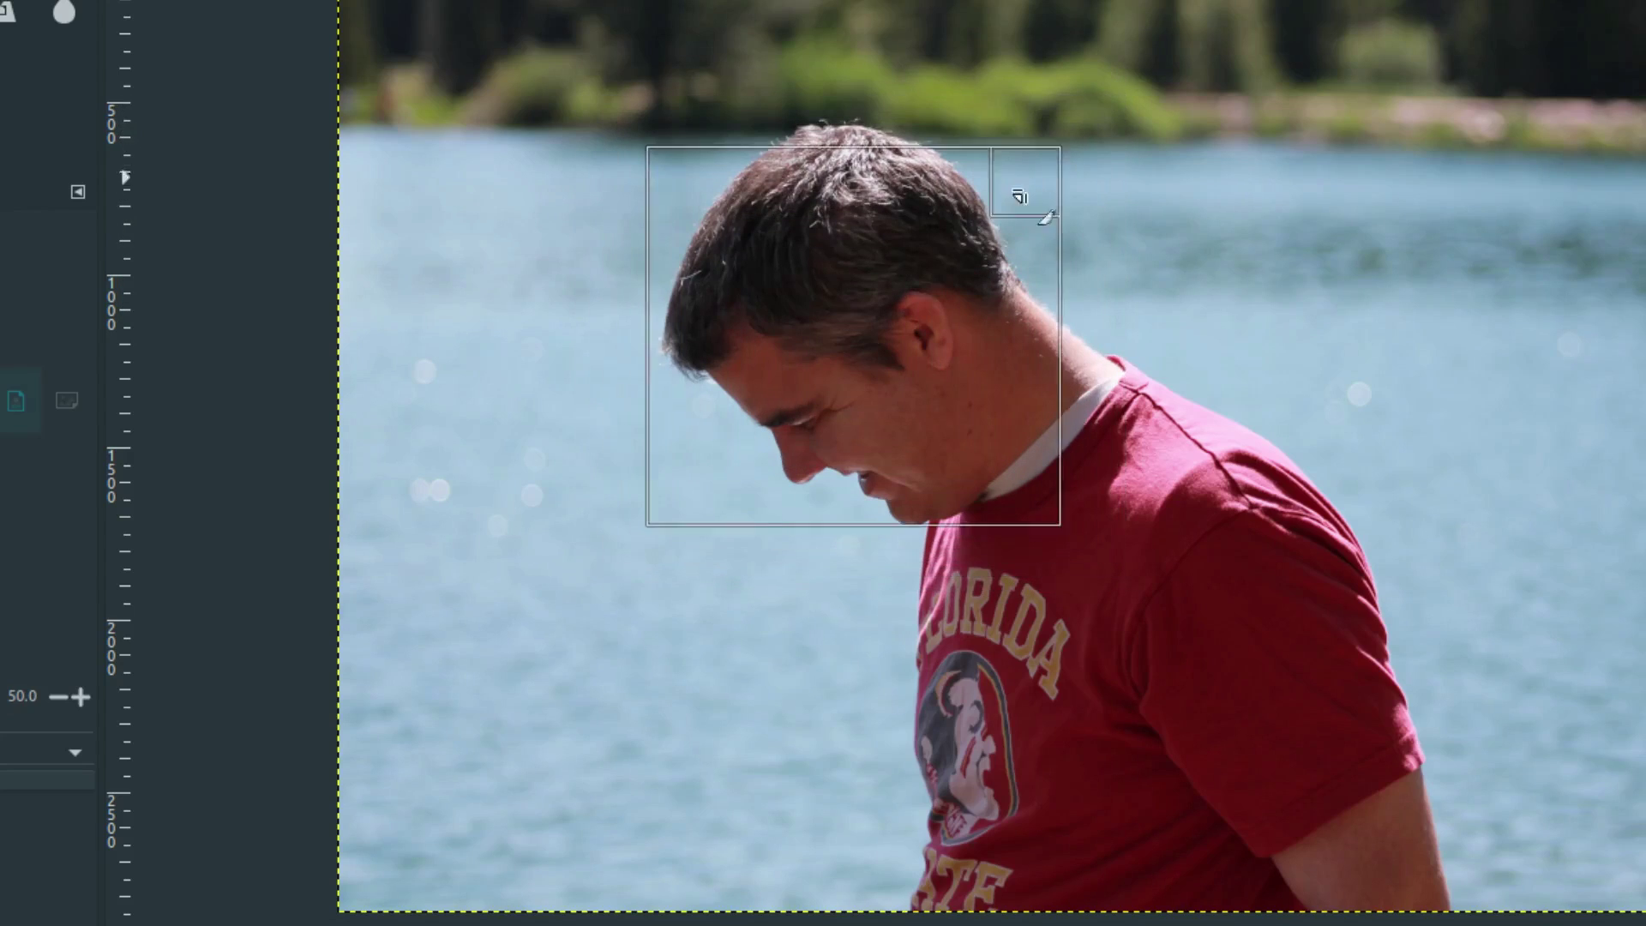
mouse_move(1049, 219)
mouse_down()
mouse_move(1003, 165)
mouse_move(1009, 286)
mouse_up()
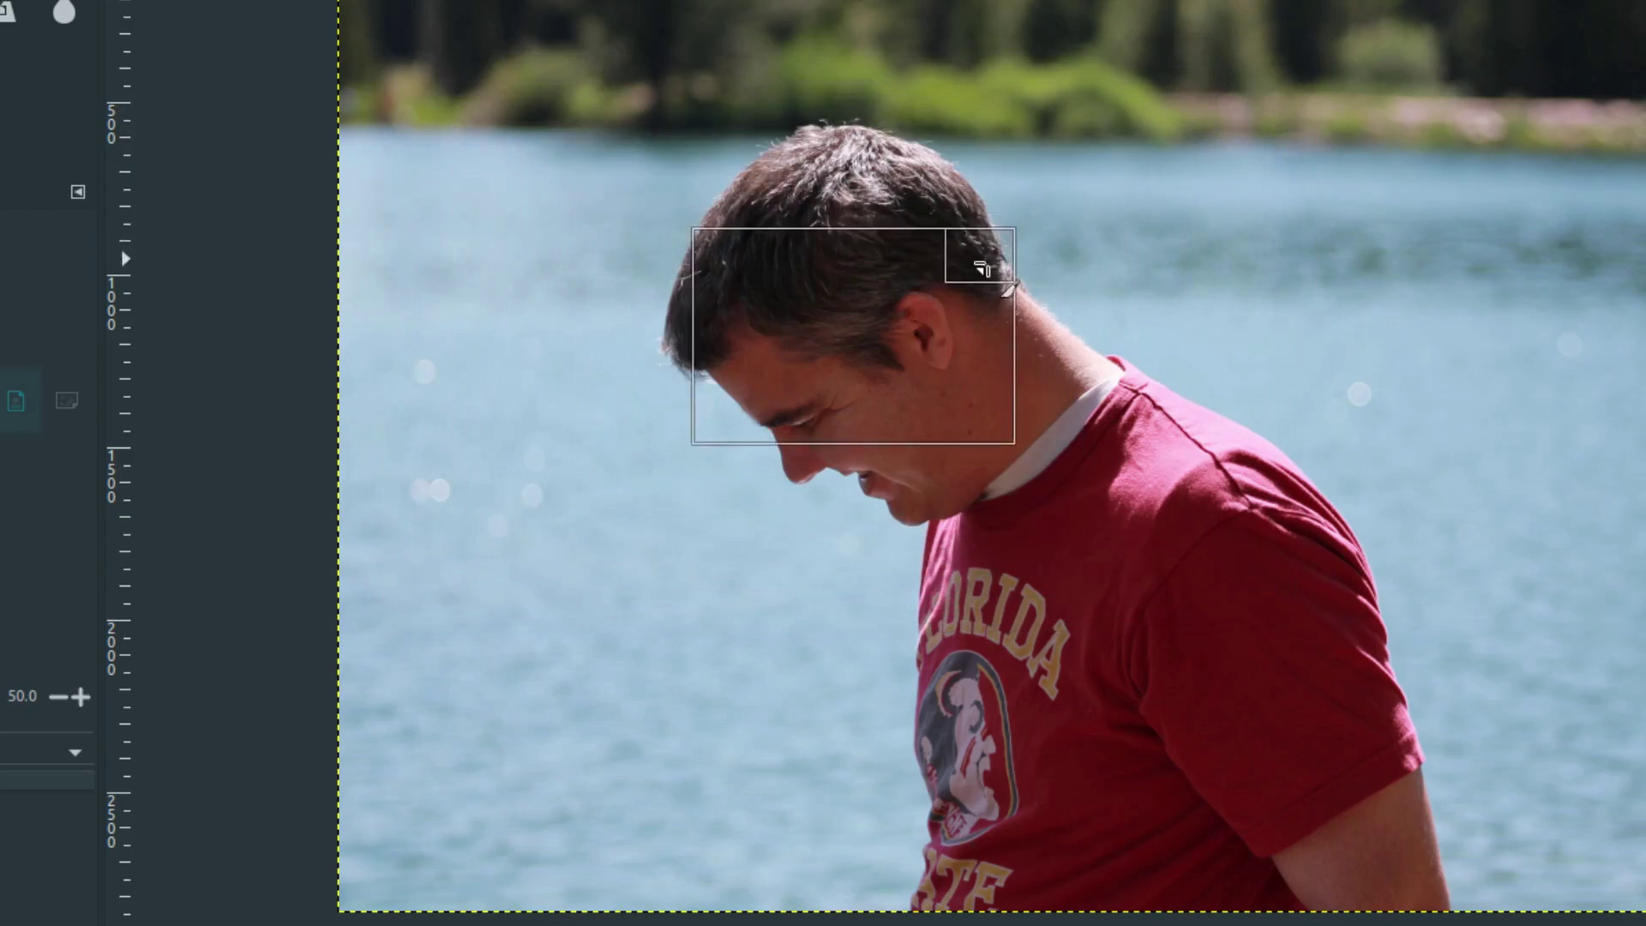
mouse_move(1010, 286)
mouse_down()
mouse_move(1146, 98)
mouse_move(904, 219)
mouse_move(794, 298)
mouse_move(945, 447)
mouse_up()
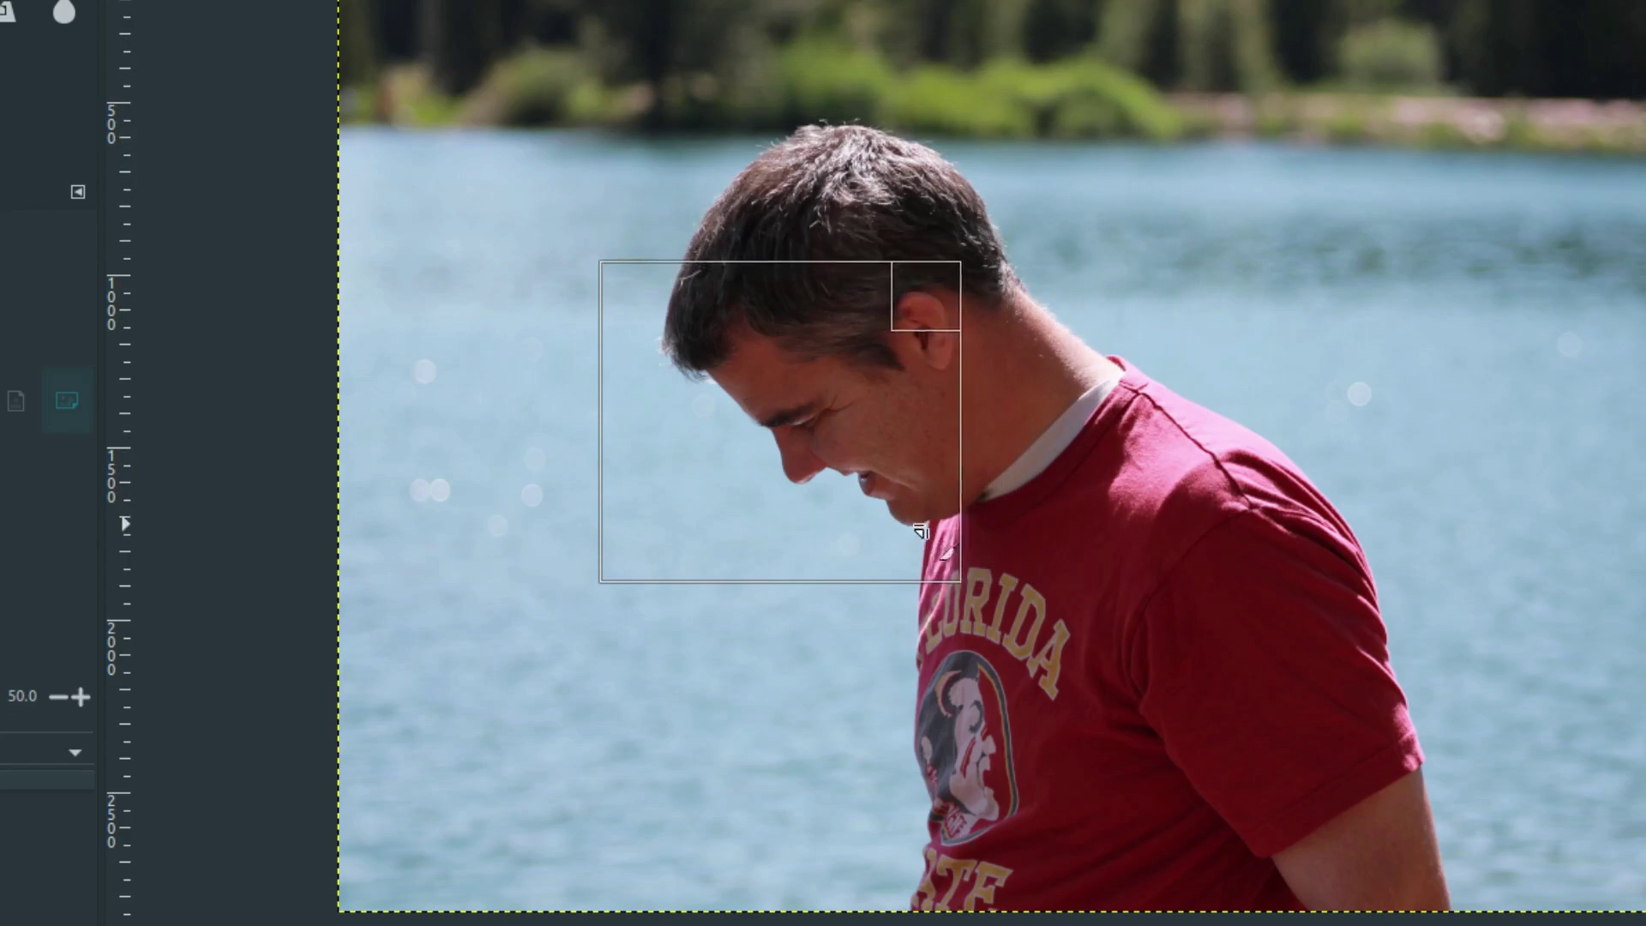
mouse_move(946, 447)
mouse_down()
mouse_move(1243, 555)
mouse_move(1087, 566)
mouse_up()
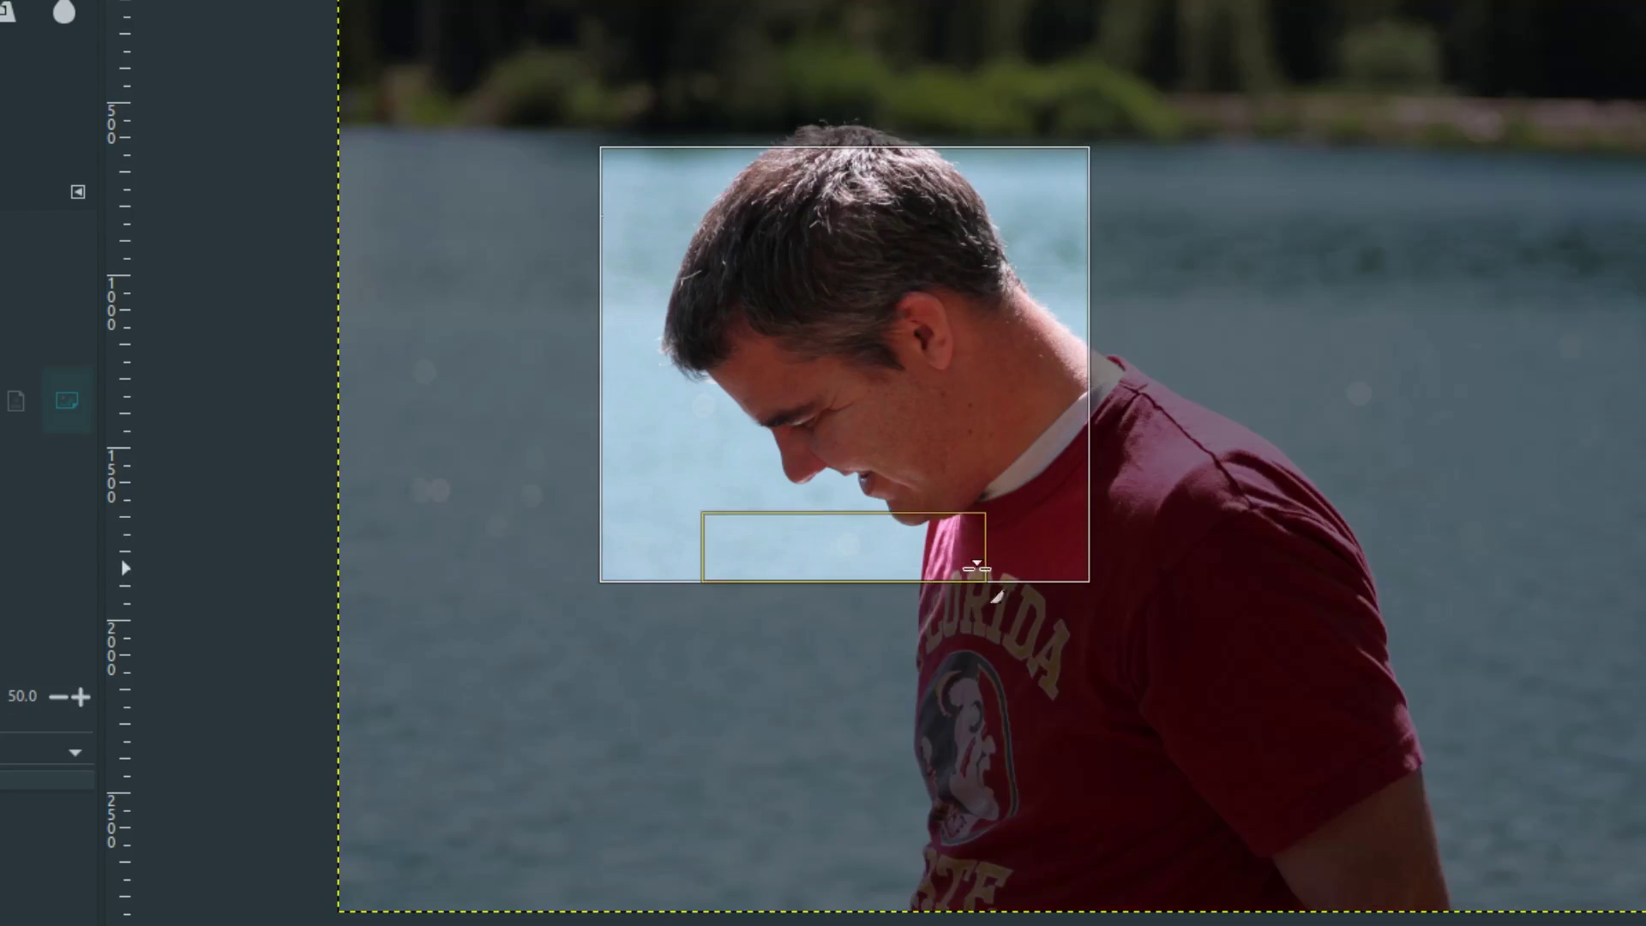
drag(1055, 186, 1089, 116)
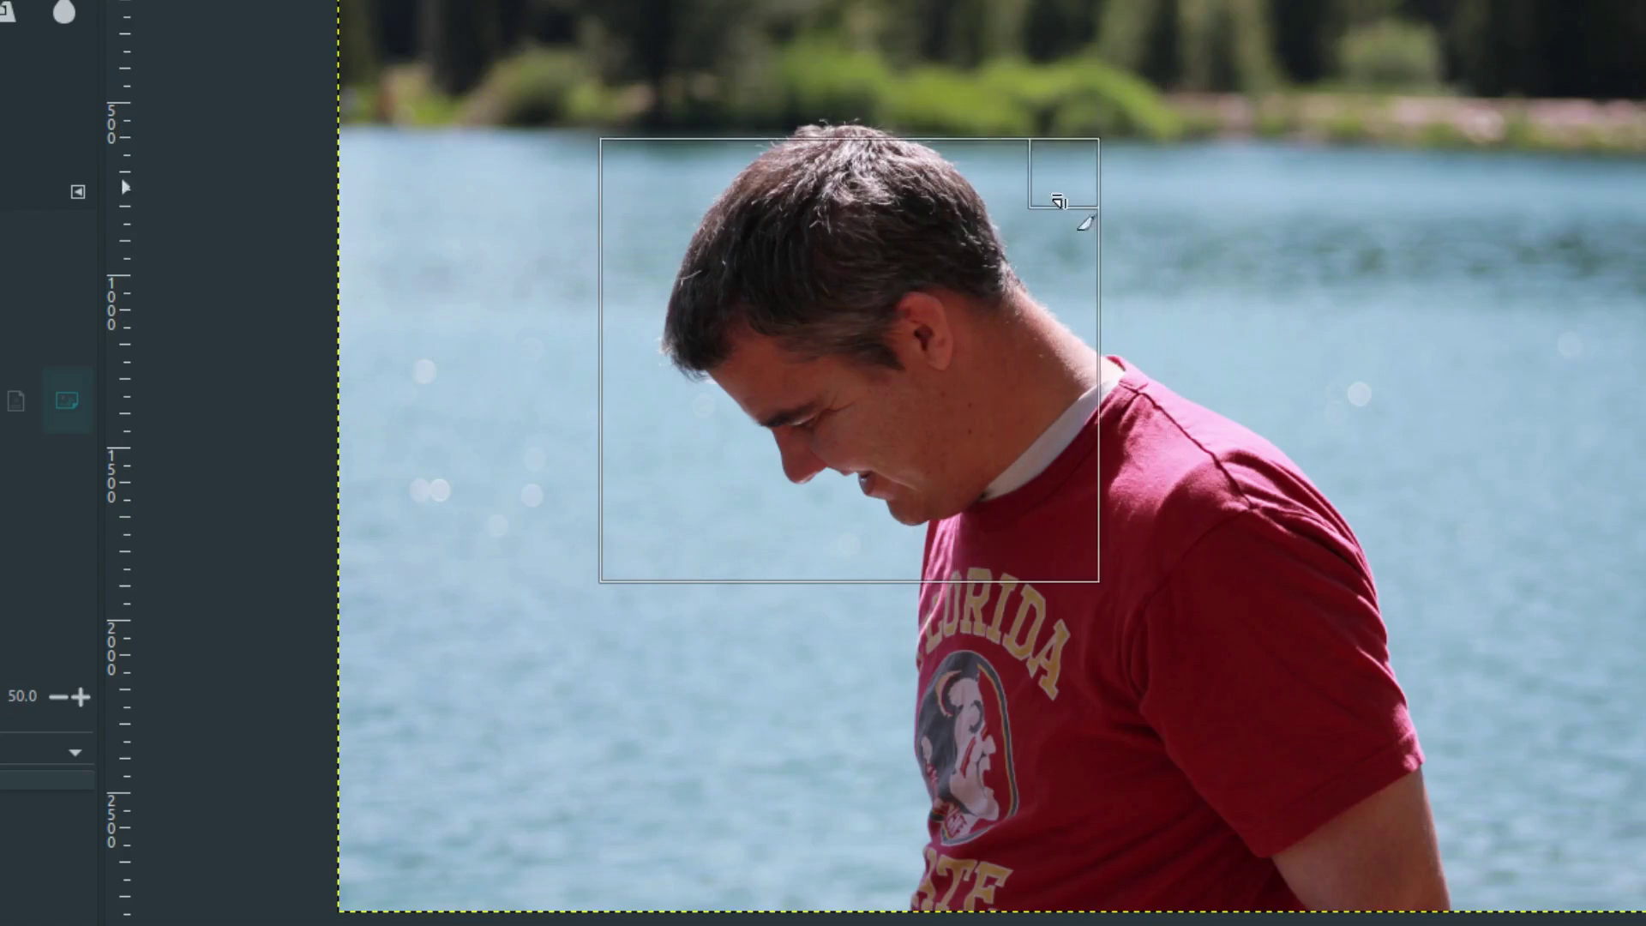
drag(1088, 116, 1109, 144)
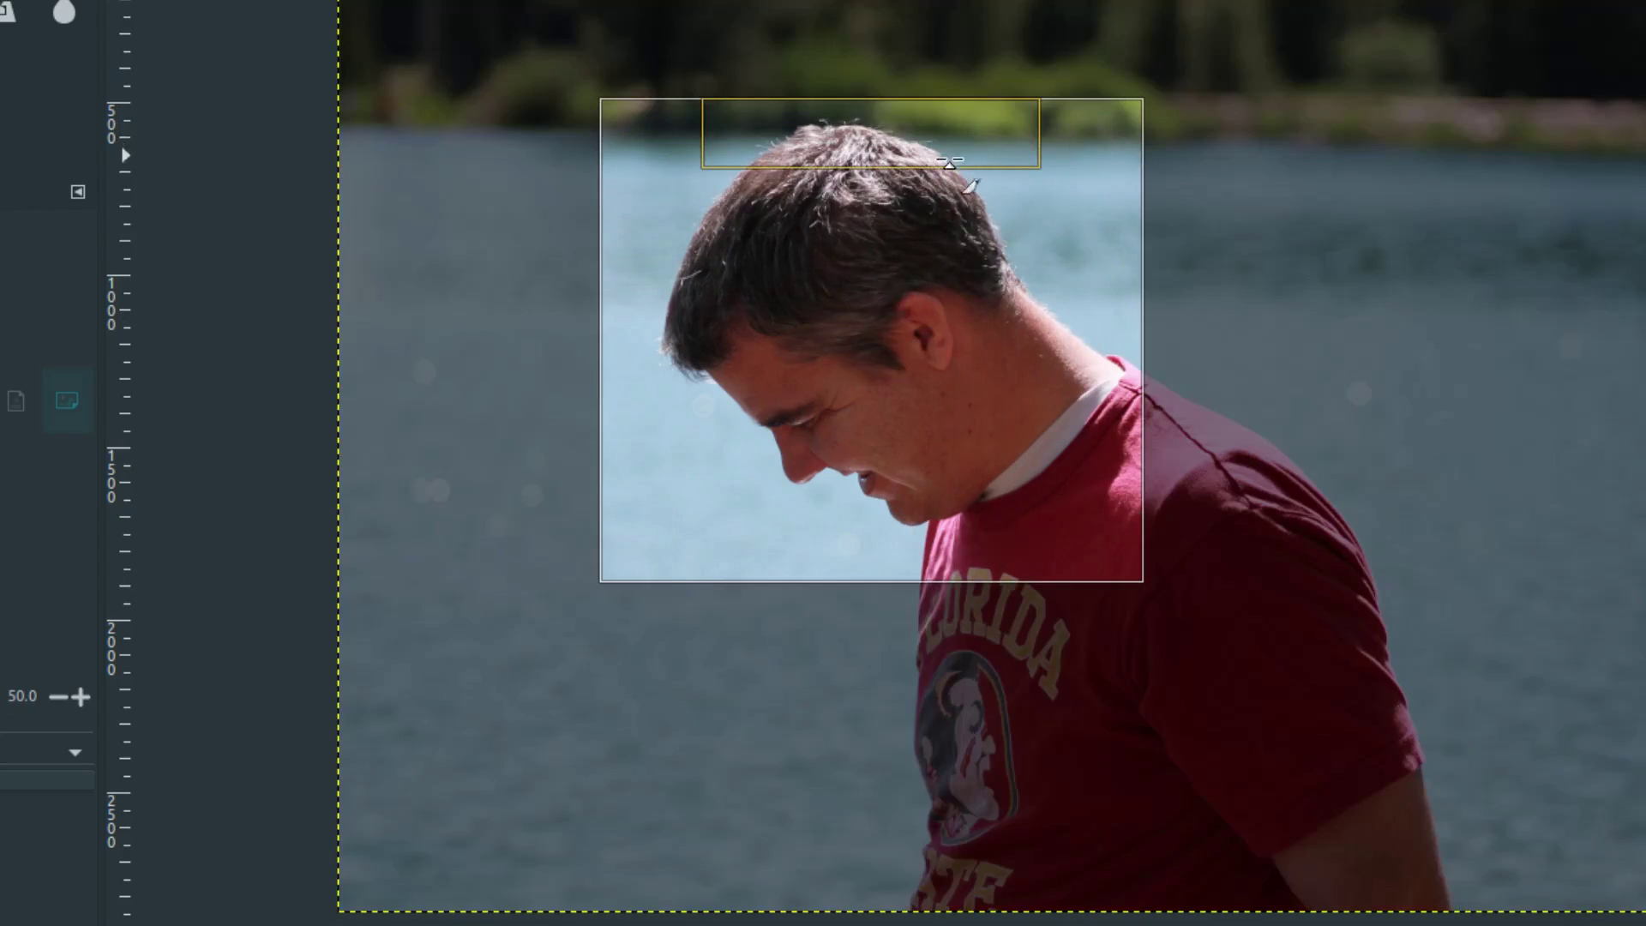
- Apply the 1576×1405 head-and-shoulders crop and shift the photo layer off-centre
key(Return)
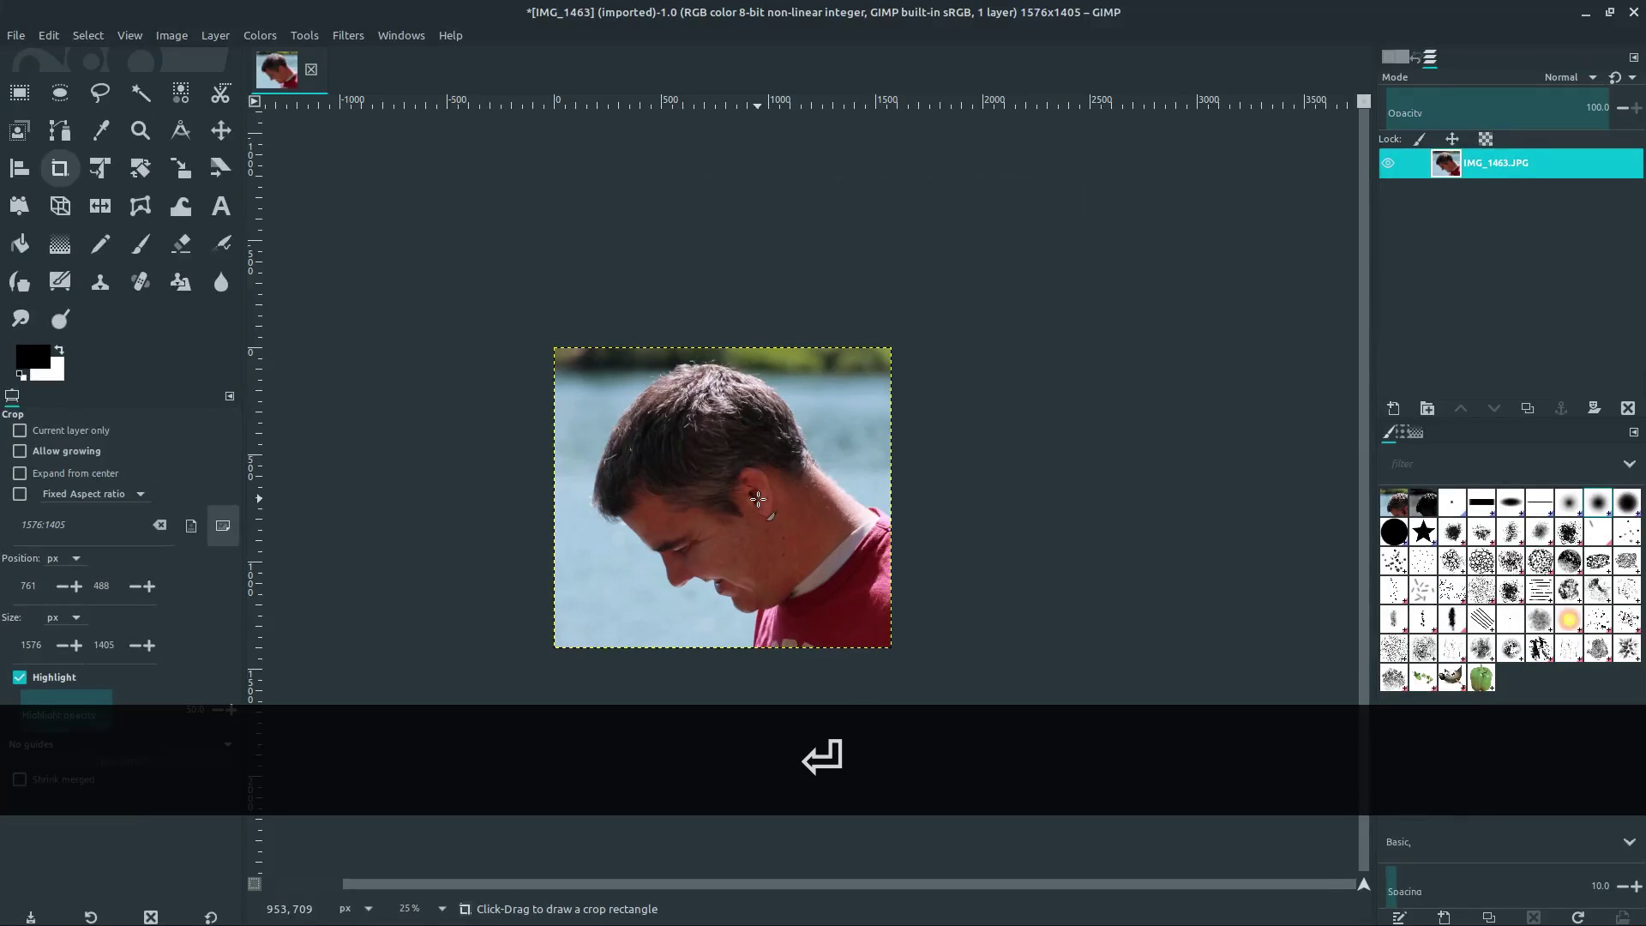
click(221, 131)
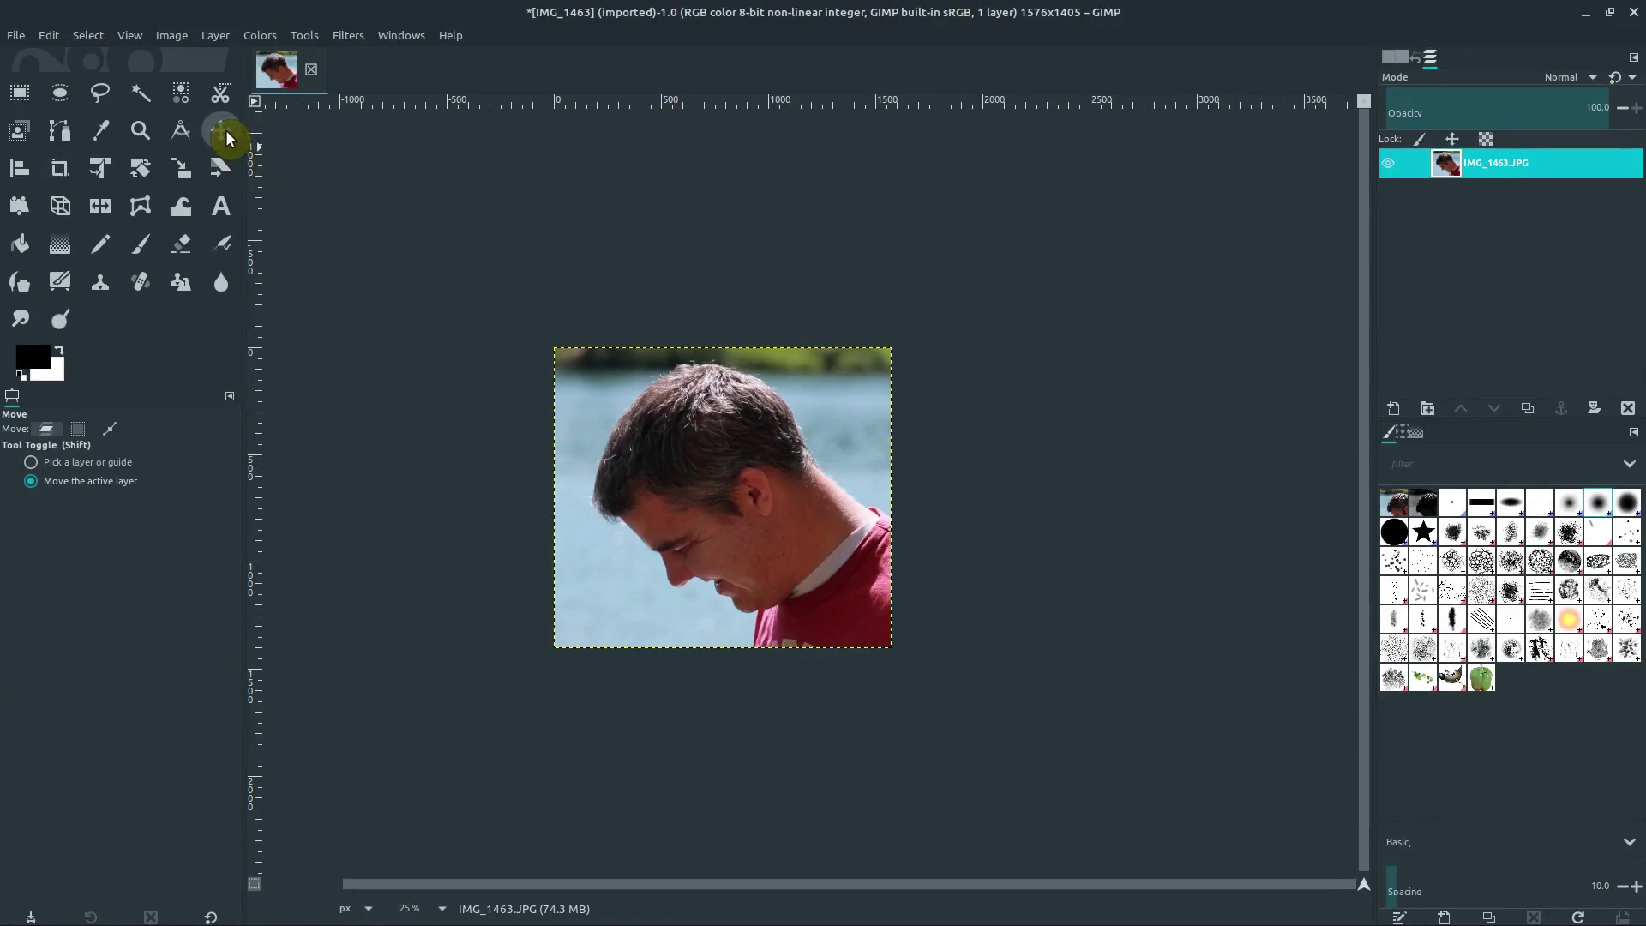
drag(701, 459, 777, 505)
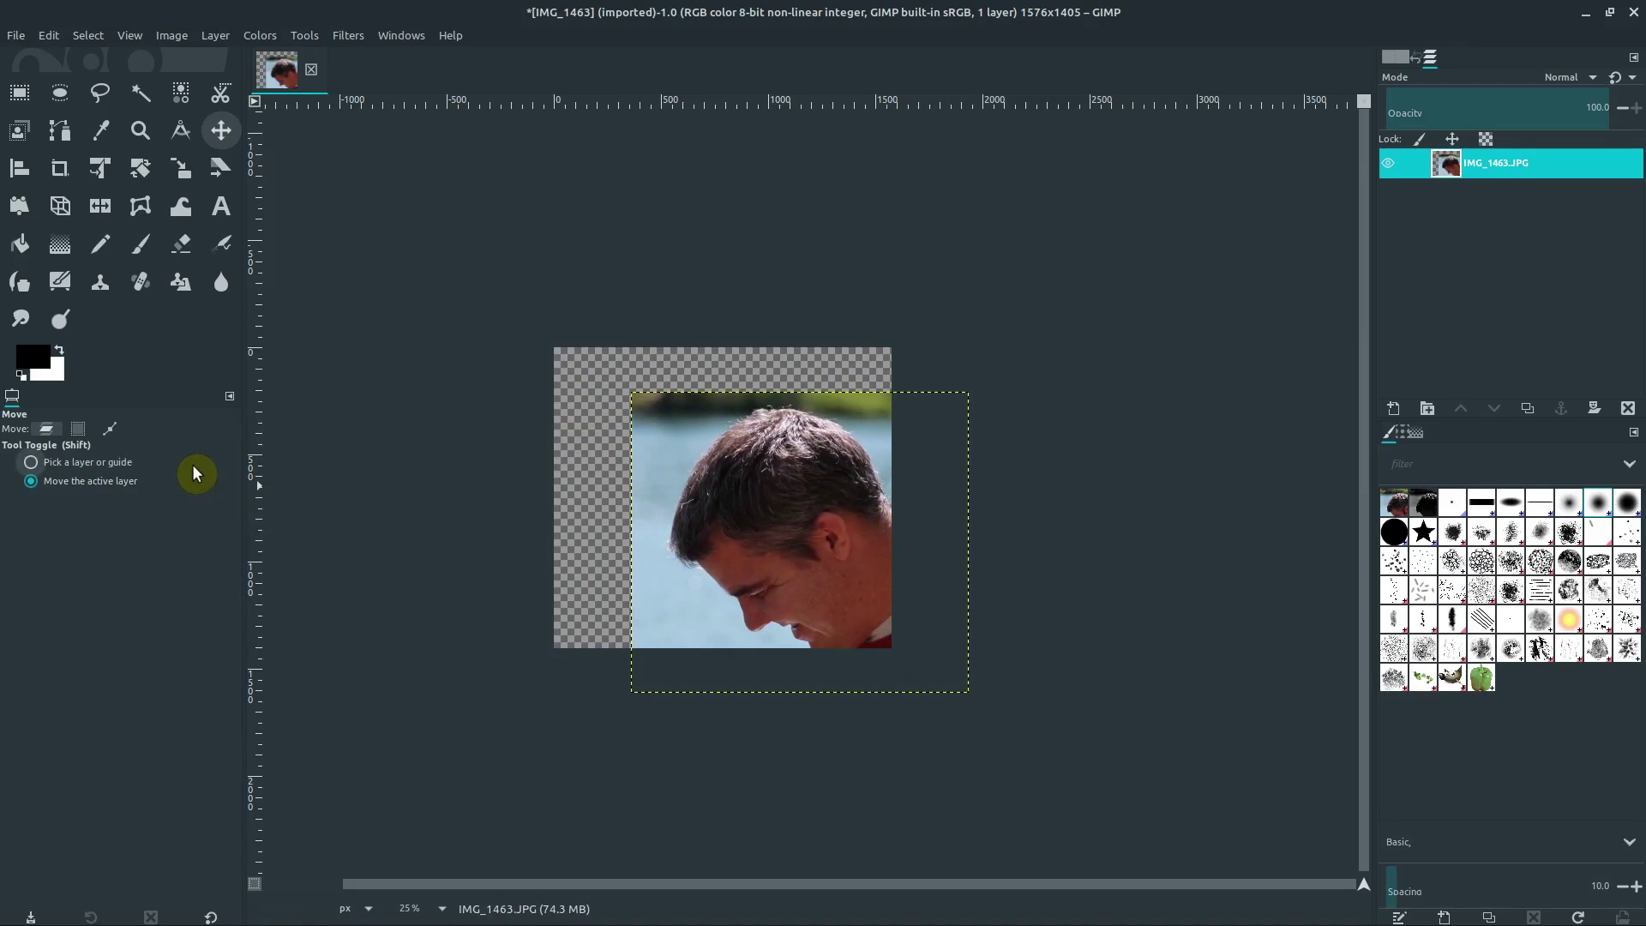
- Drag the photo layer back up and left until it fills the 1576×1405 canvas
click(77, 430)
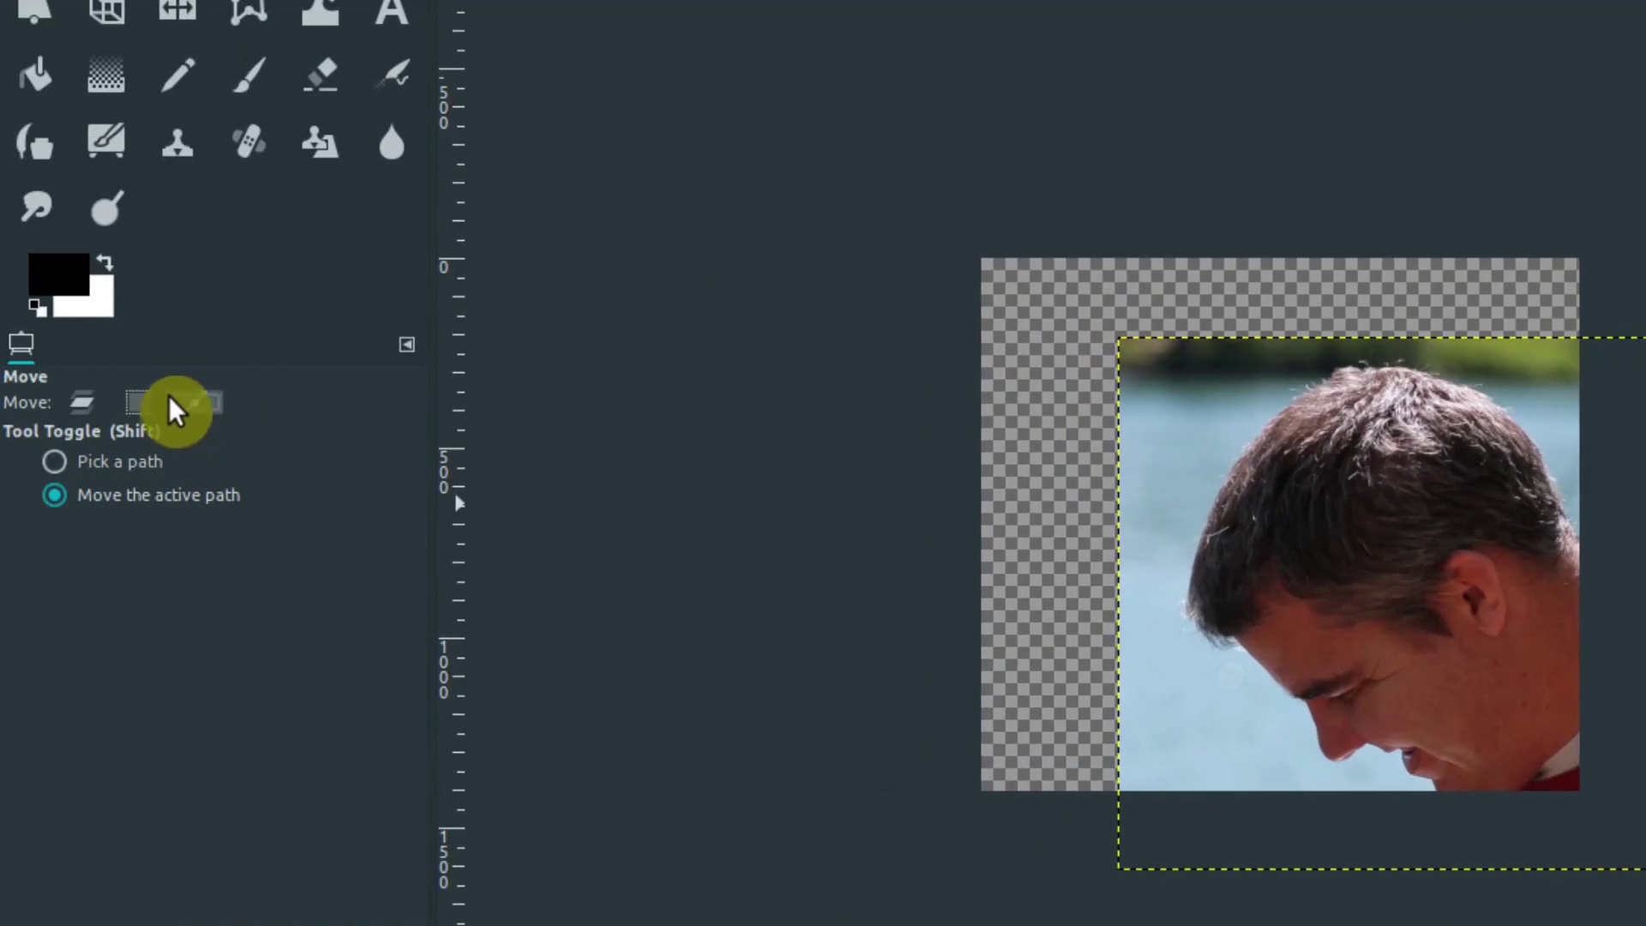
click(78, 429)
click(82, 405)
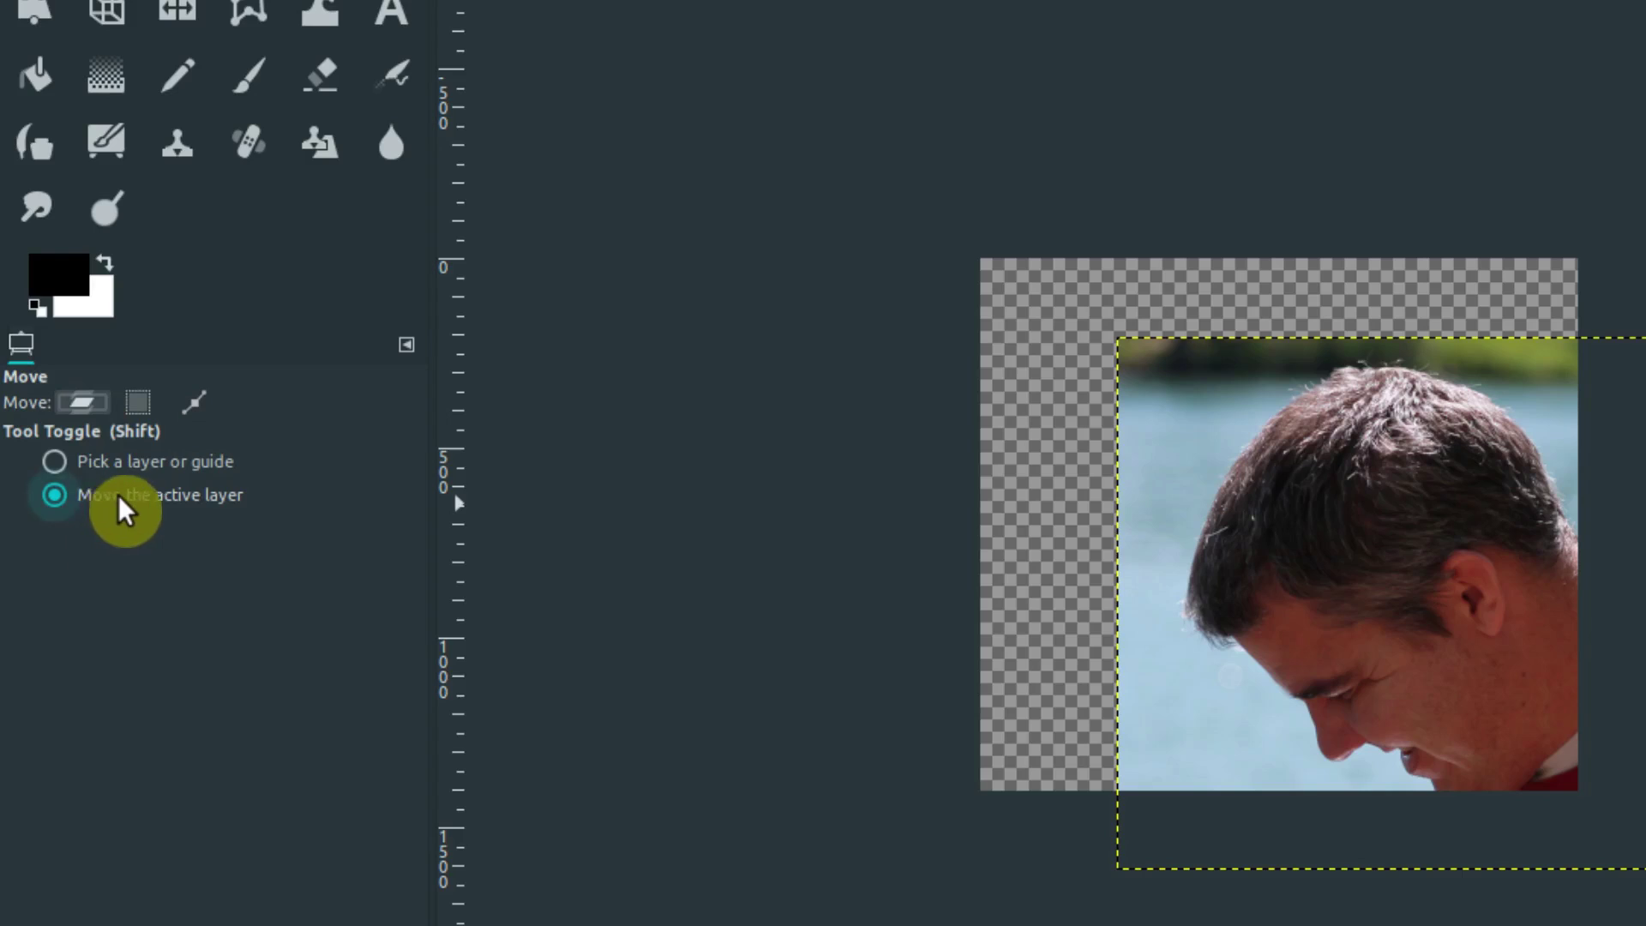
click(55, 494)
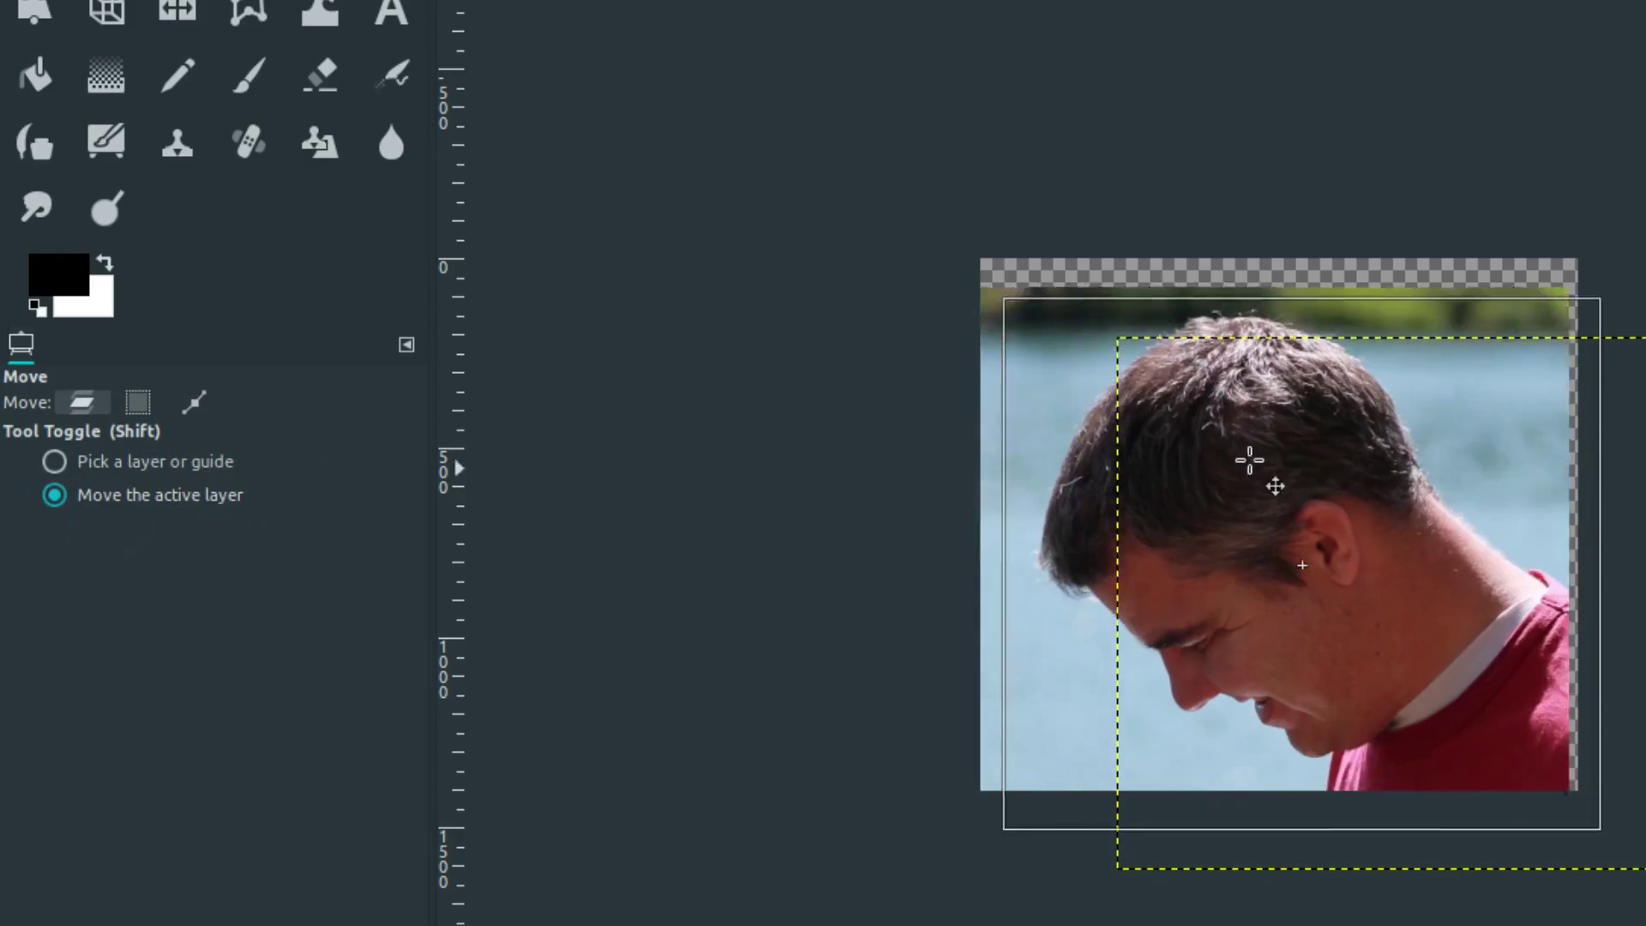
drag(1478, 540, 1359, 481)
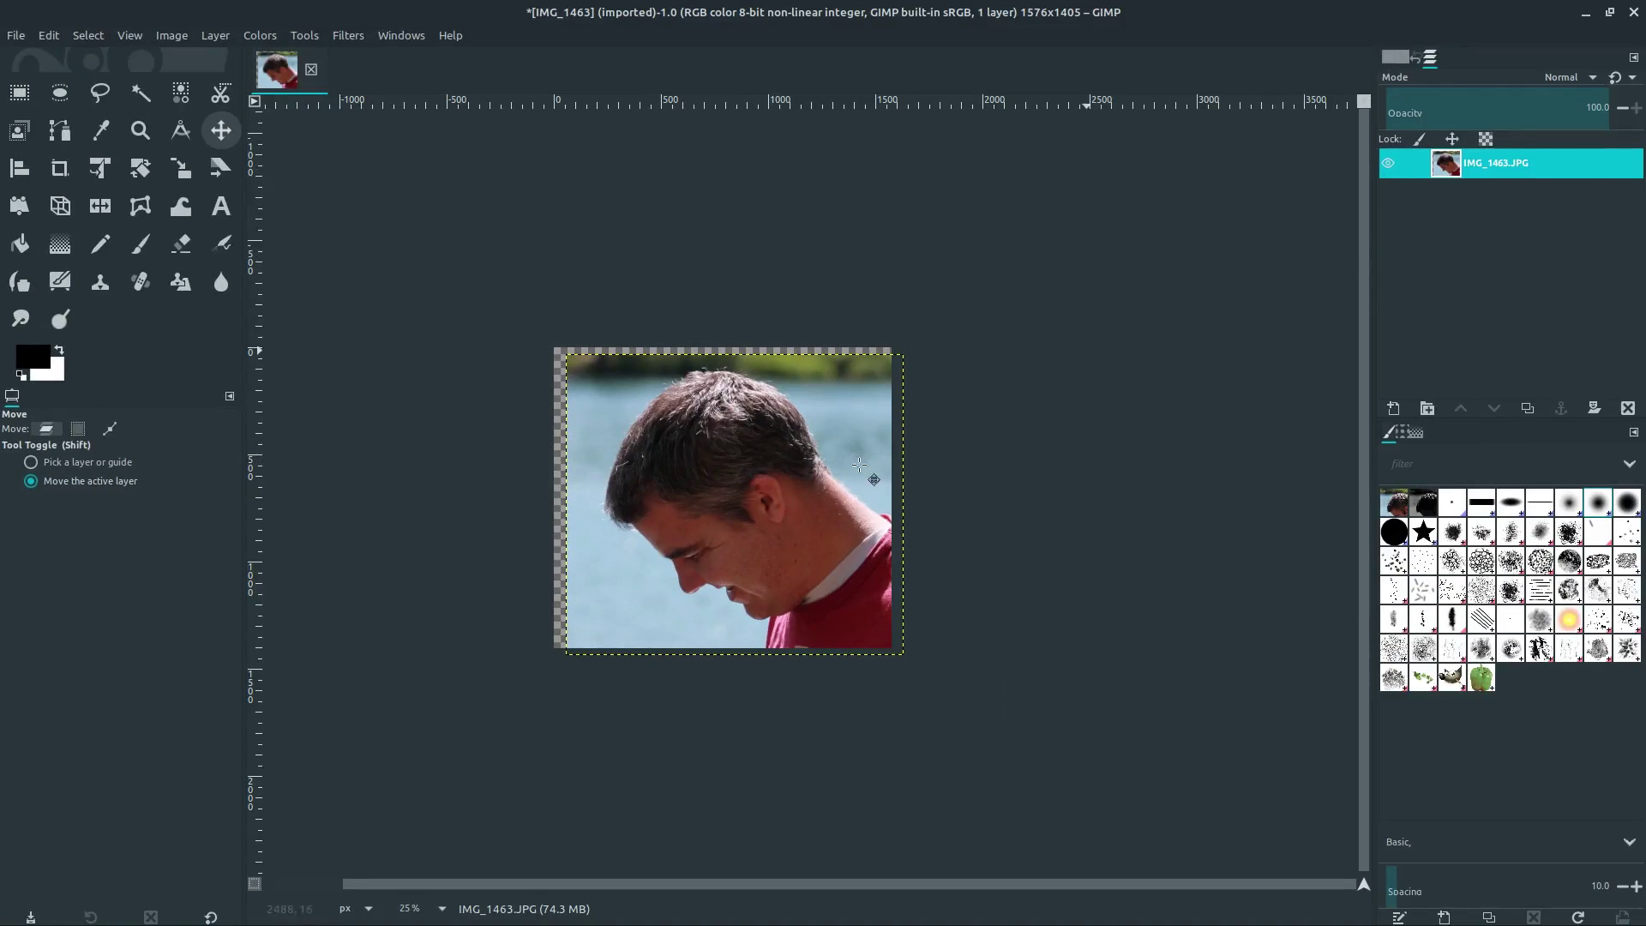
drag(859, 465, 737, 443)
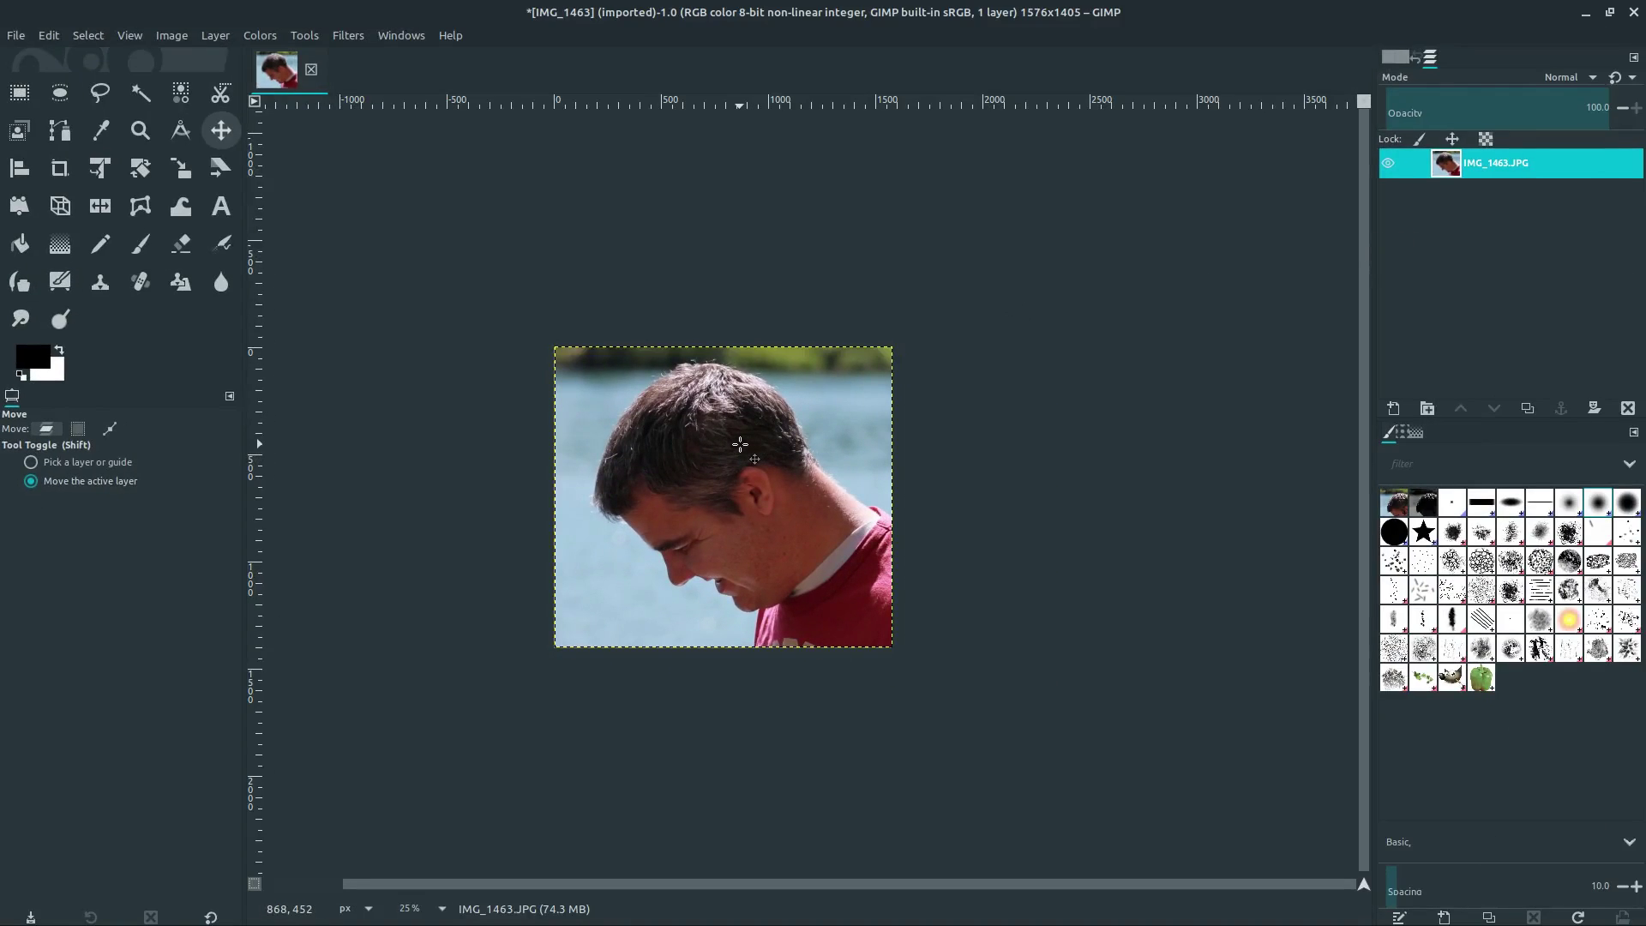
- Open P1010879.JPG from the Desktop through the File menu
click(17, 43)
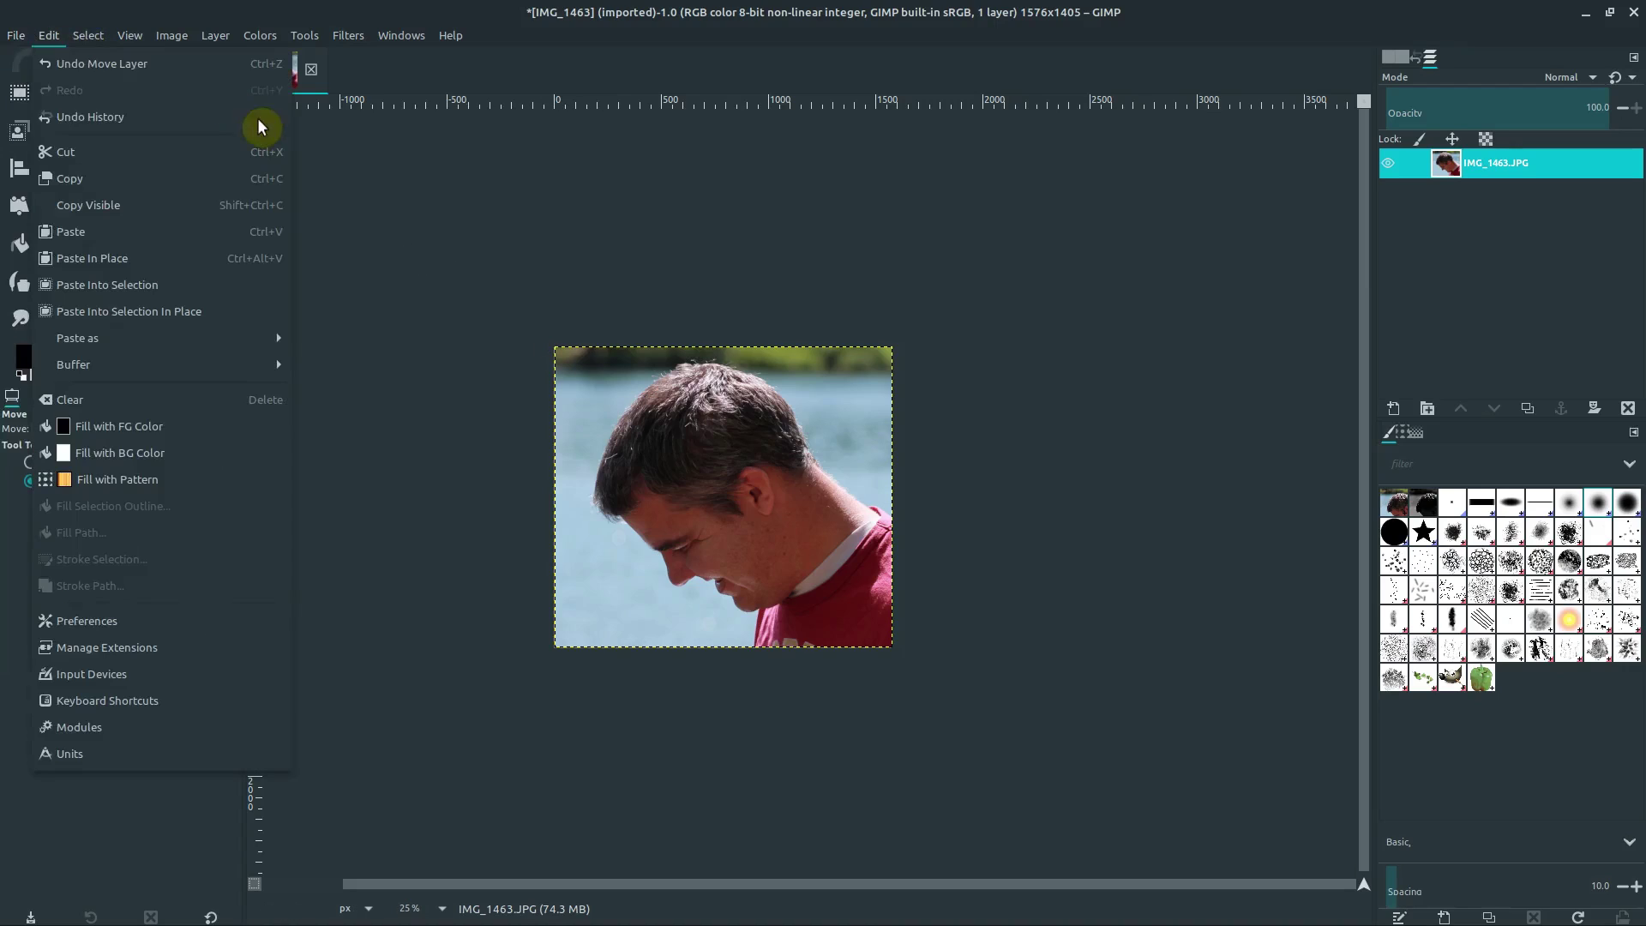
click(52, 120)
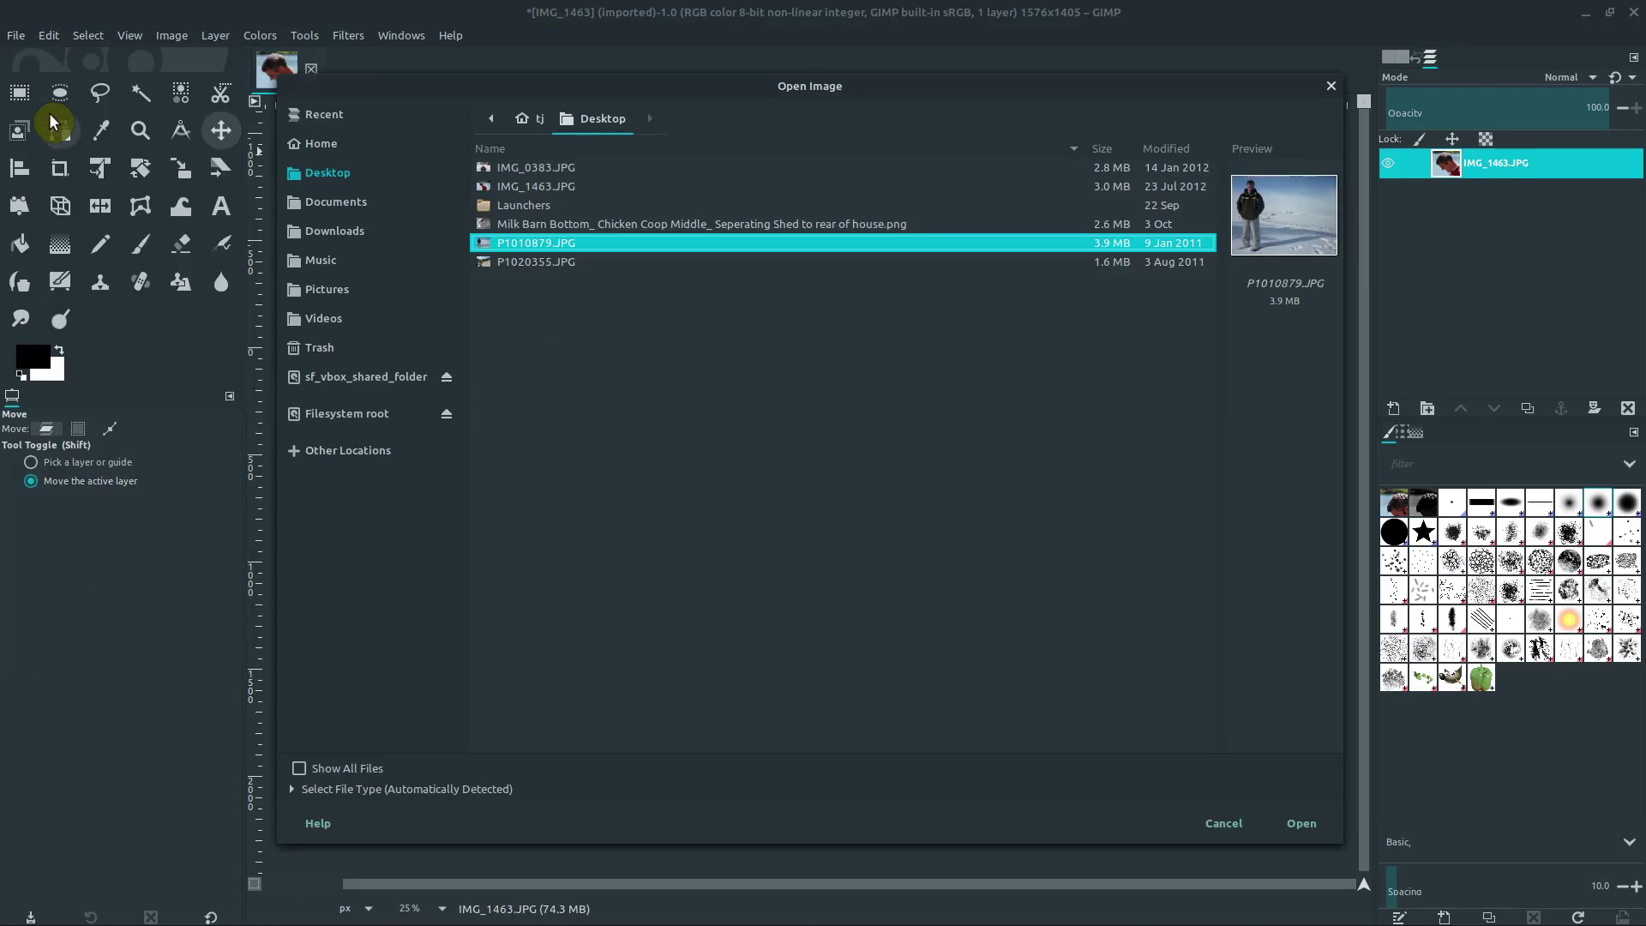
click(1309, 828)
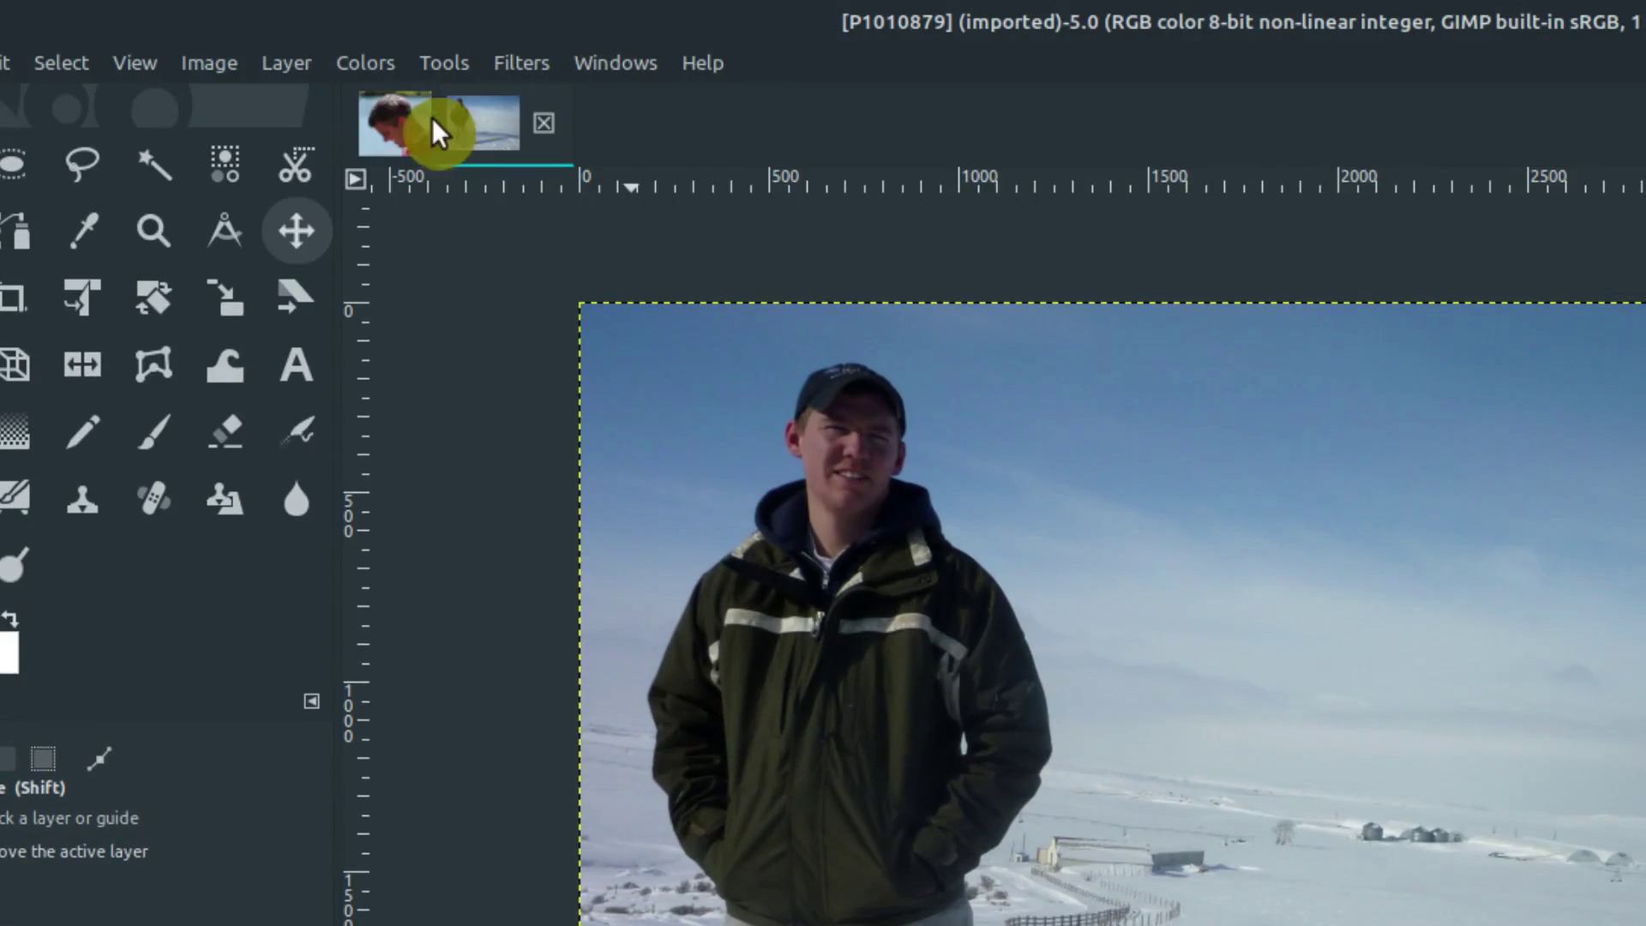
- Return to the IMG_1463 image and copy the cropped headshot with Edit > Copy and Ctrl+C
click(395, 122)
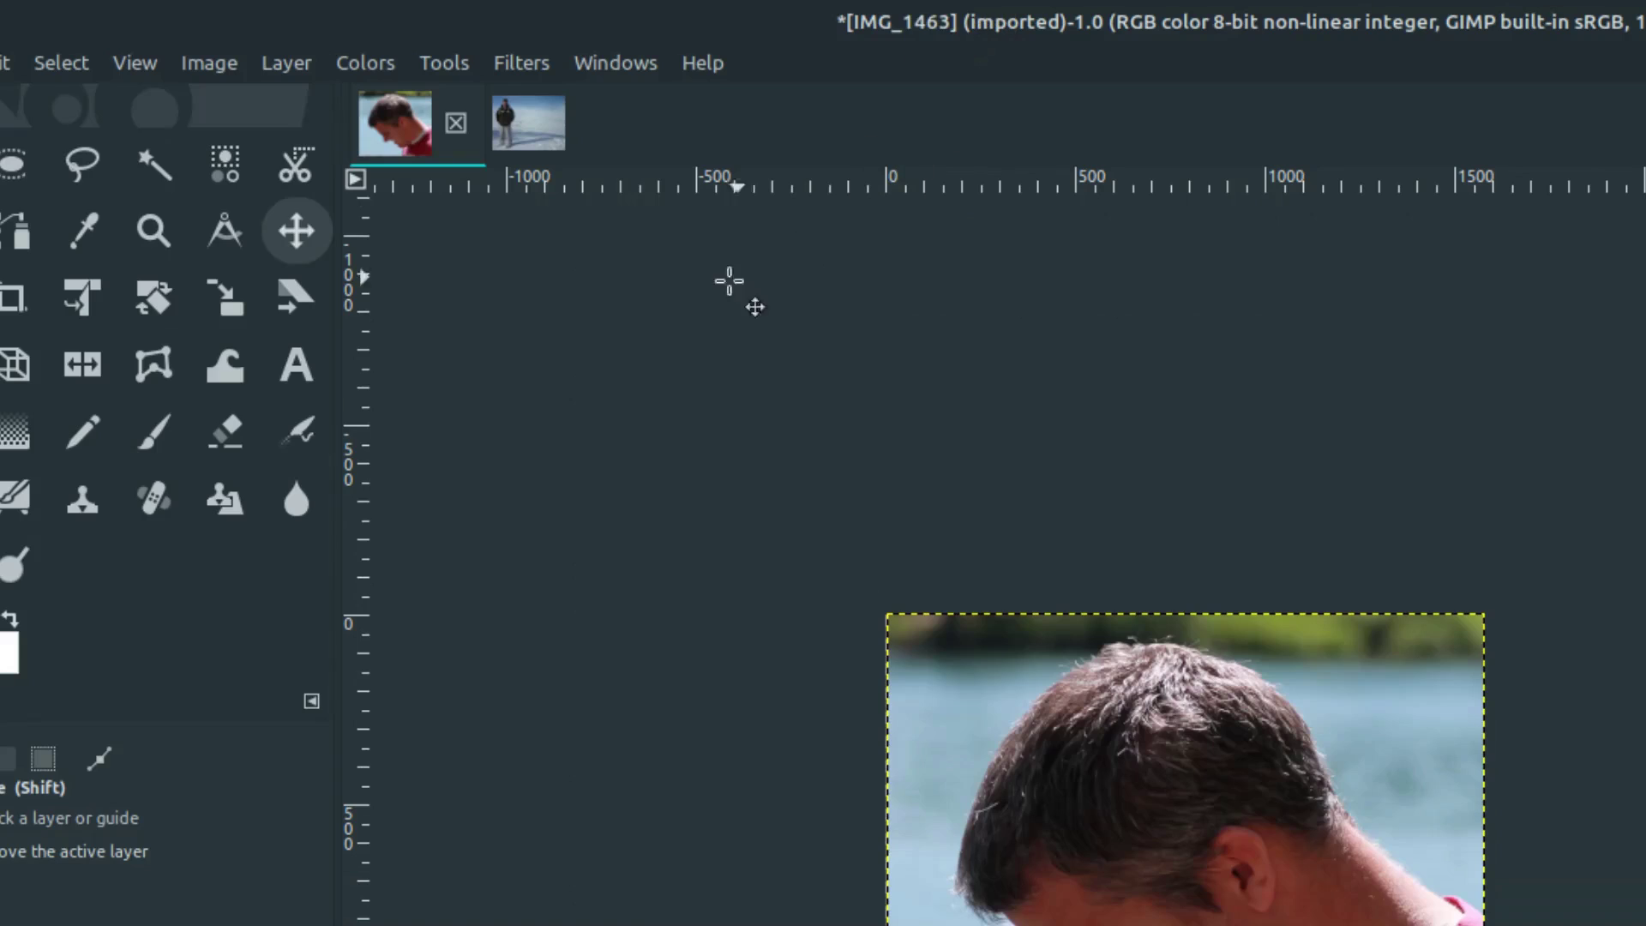
click(483, 122)
click(412, 135)
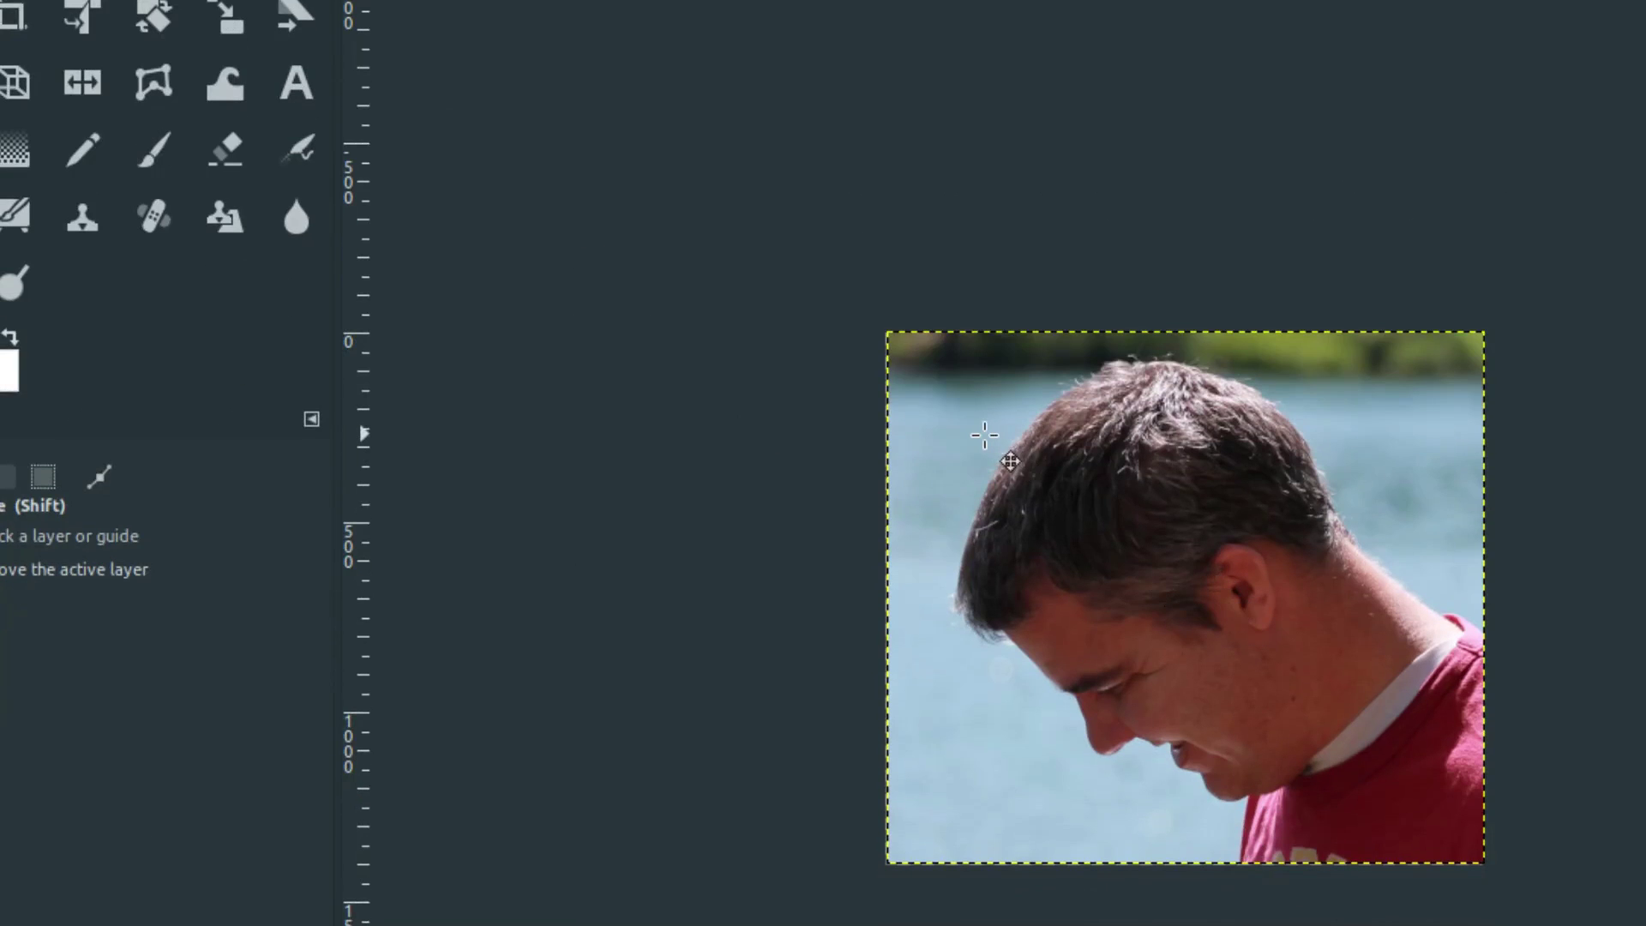
right_click(983, 435)
mouse_move(1041, 513)
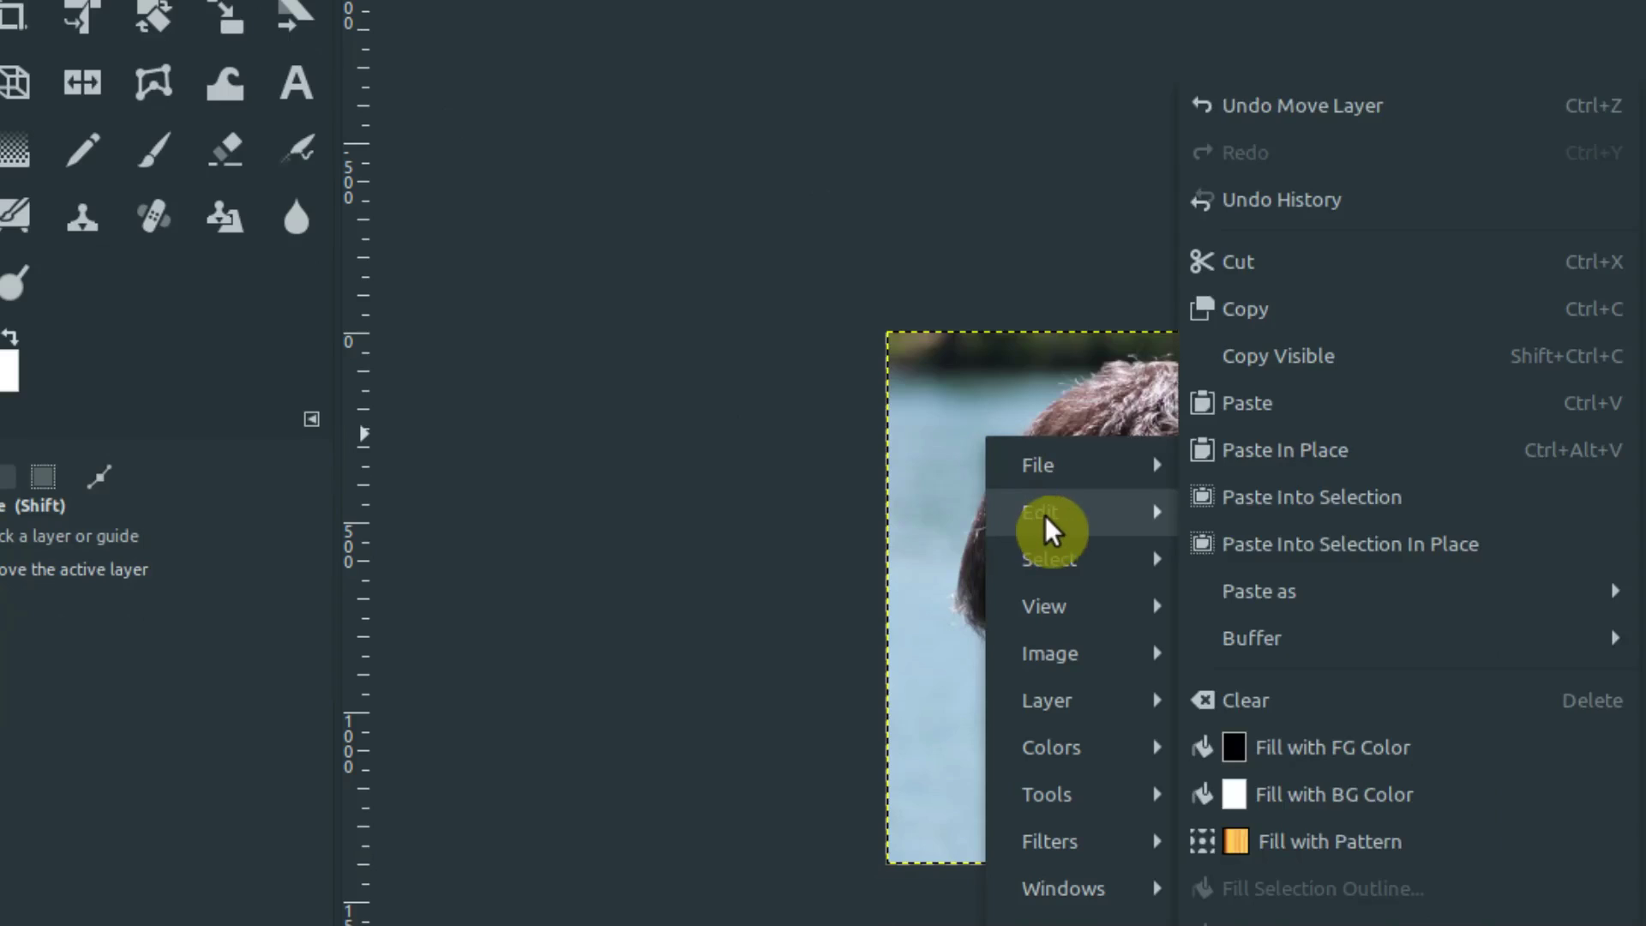
click(1261, 312)
key(ctrl+c)
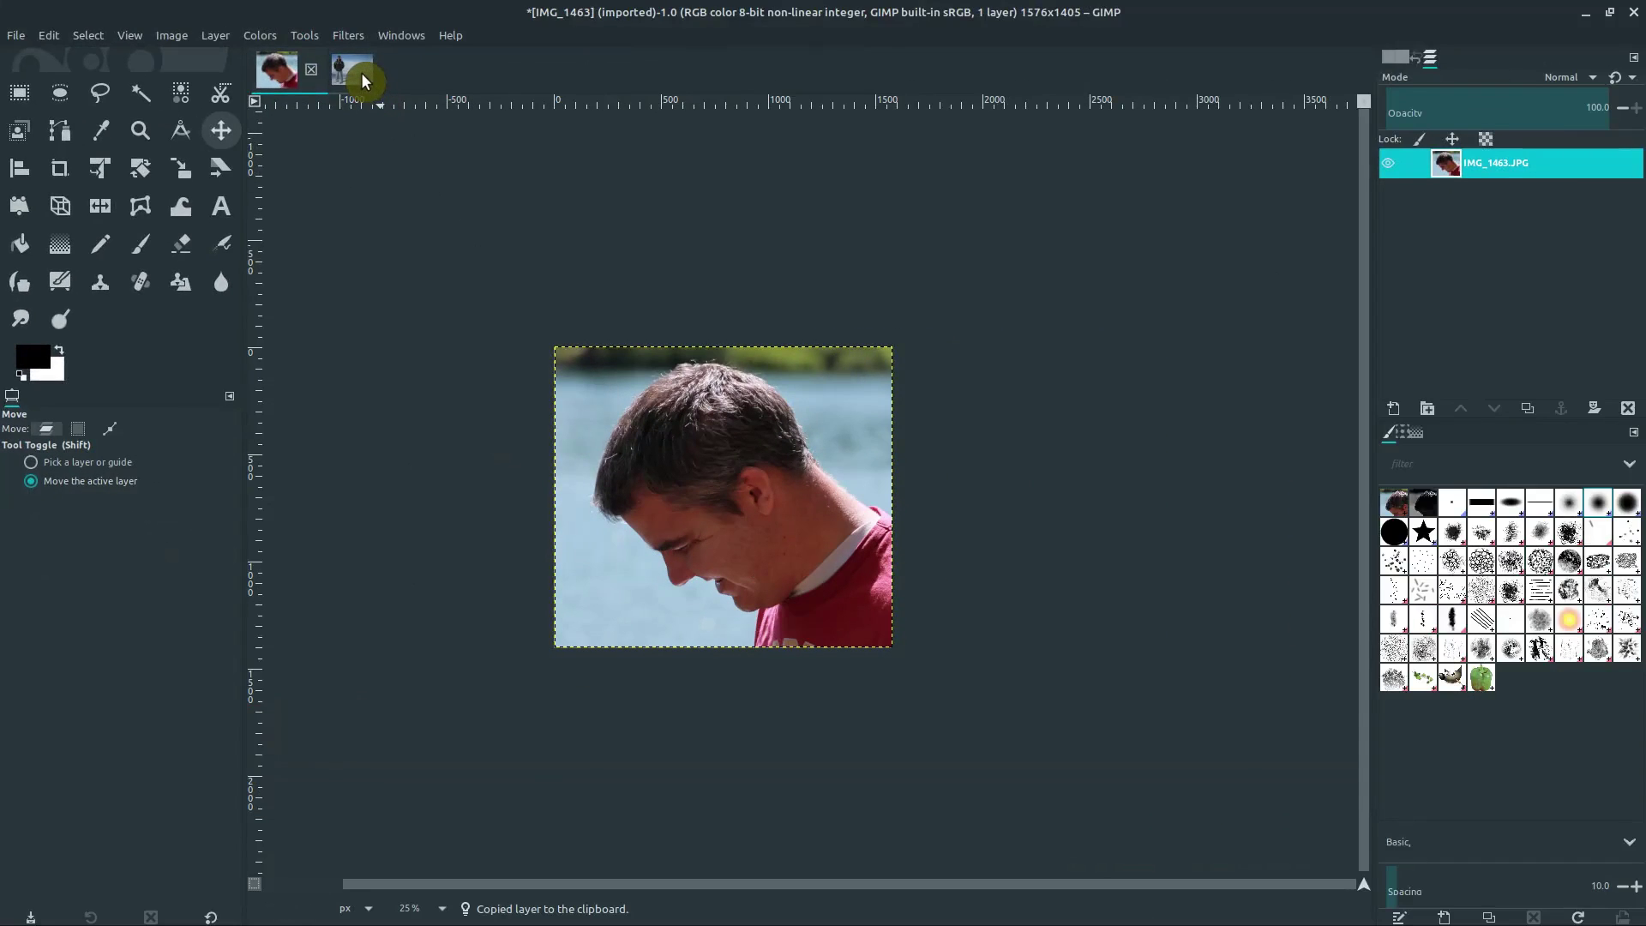
- Paste the headshot into the P1010879 snow photo using Edit > Paste
click(350, 73)
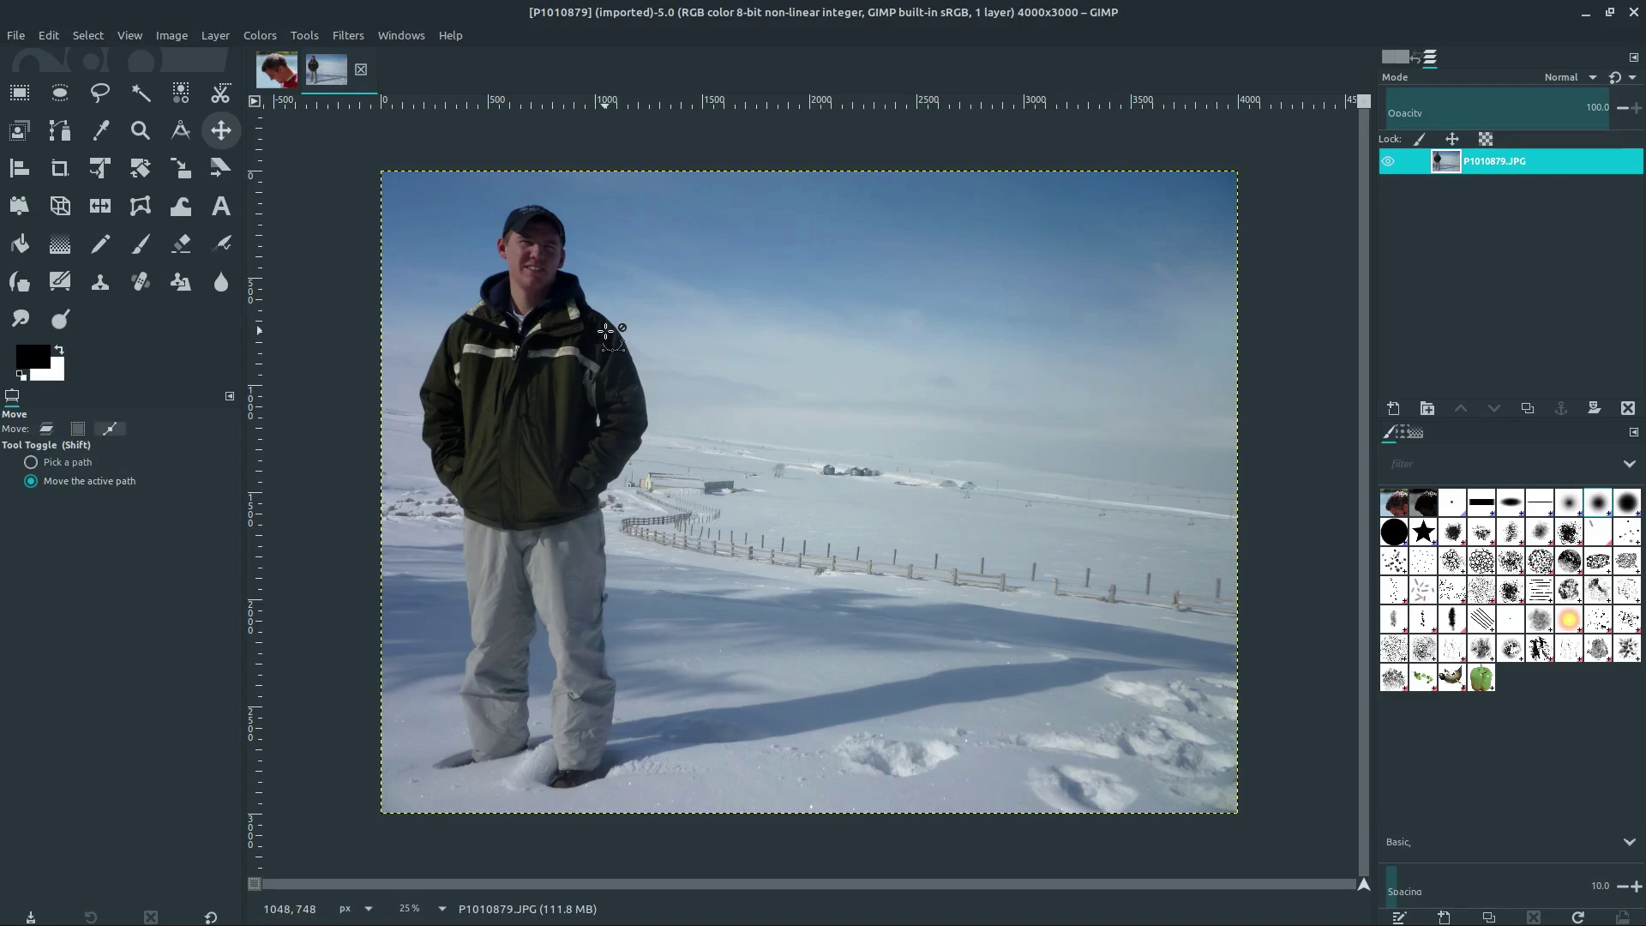
key(ctrl+v)
key(ctrl+z)
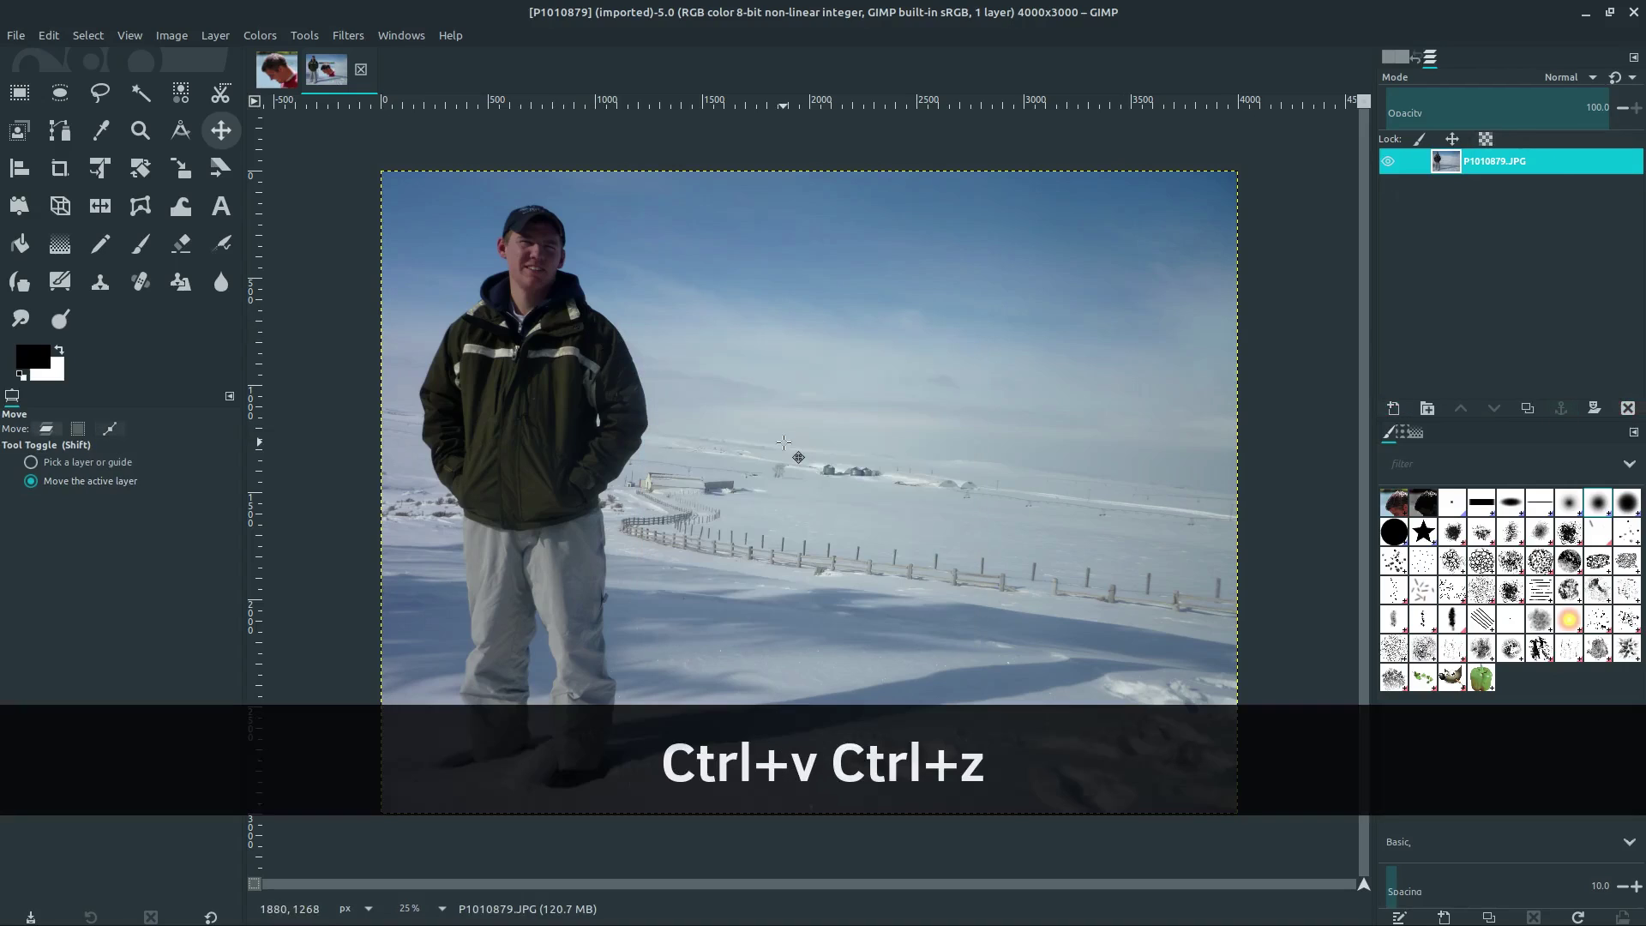
right_click(787, 373)
mouse_move(833, 415)
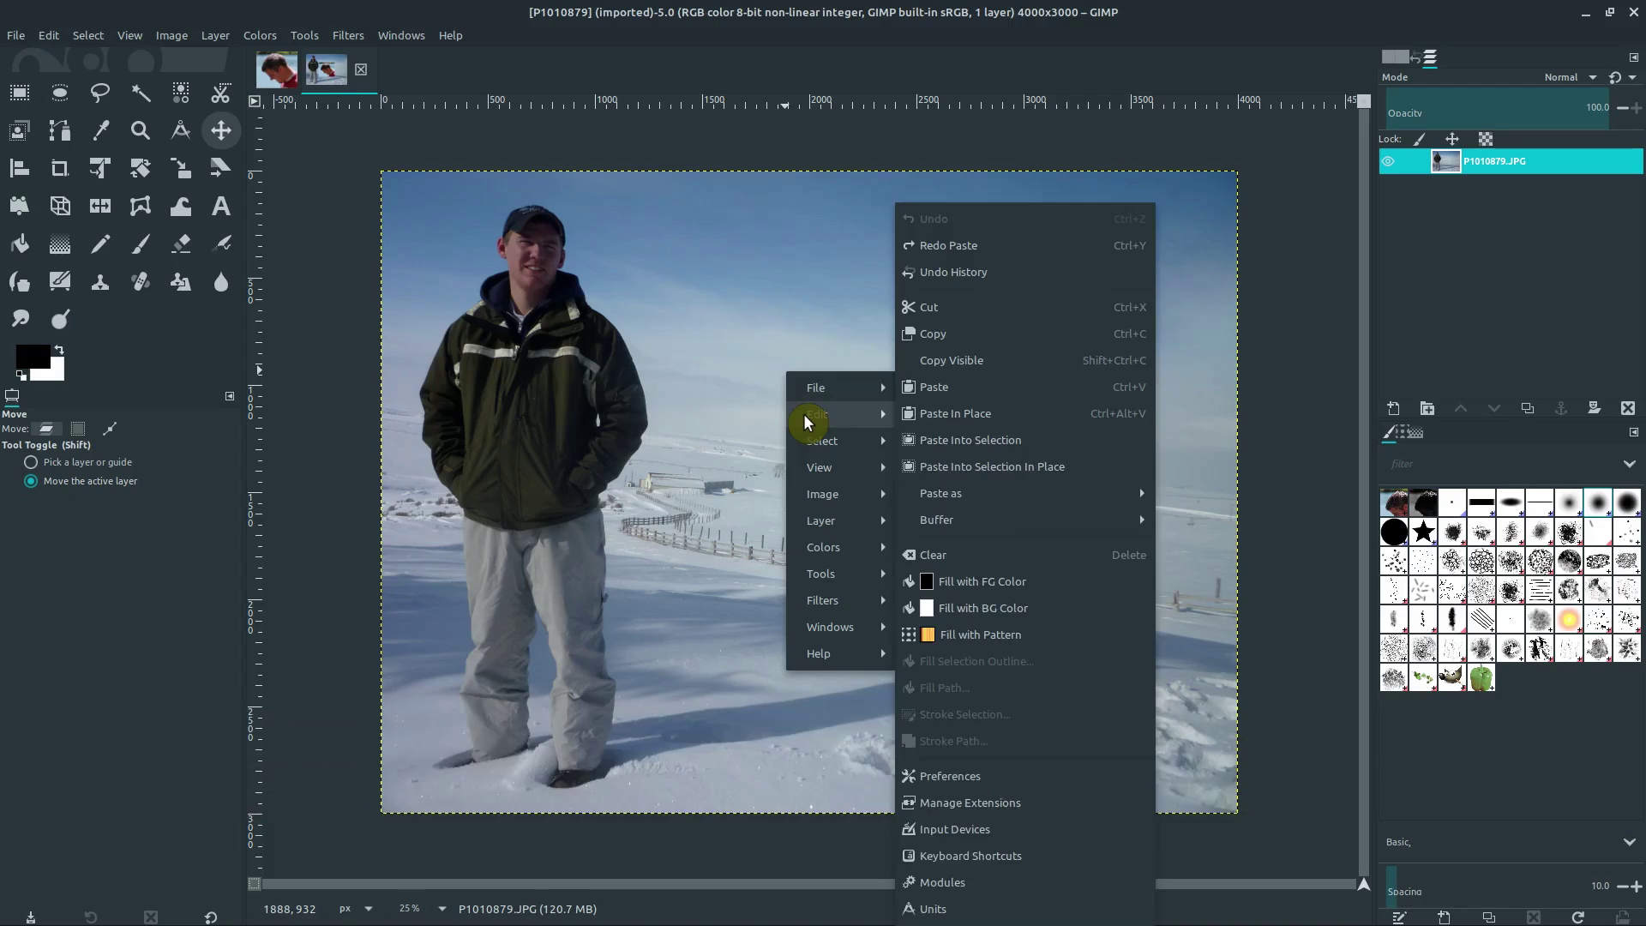
click(938, 390)
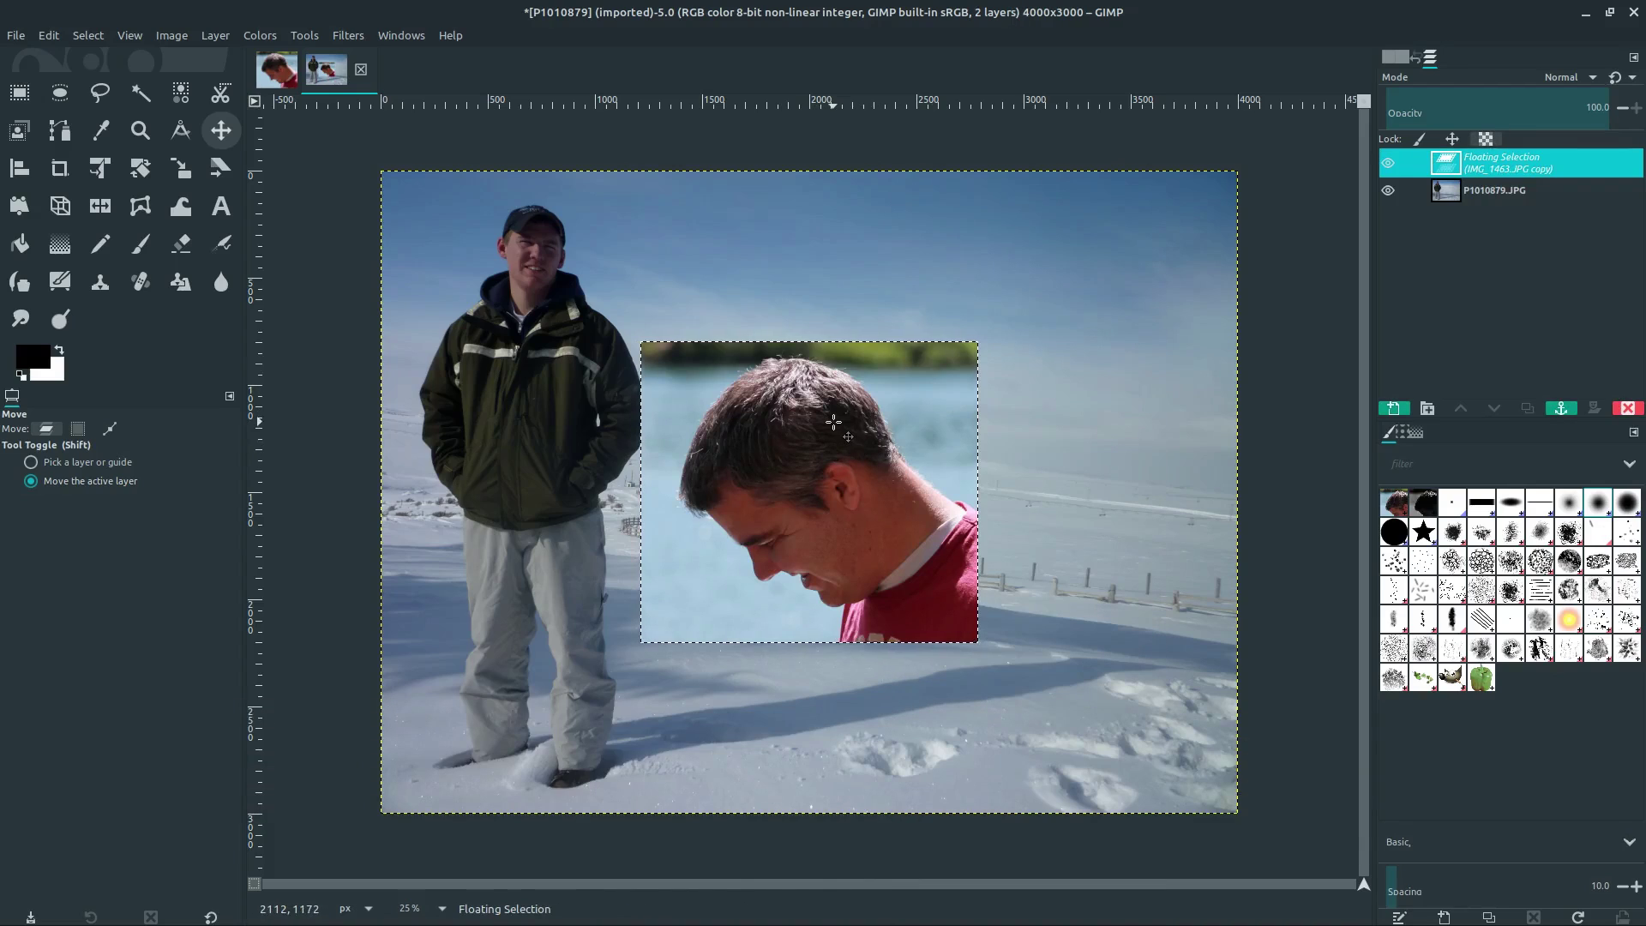
- Drag the pasted headshot to the upper right of the sky
click(226, 133)
mouse_move(748, 450)
mouse_down()
mouse_move(887, 335)
mouse_move(1002, 326)
mouse_up()
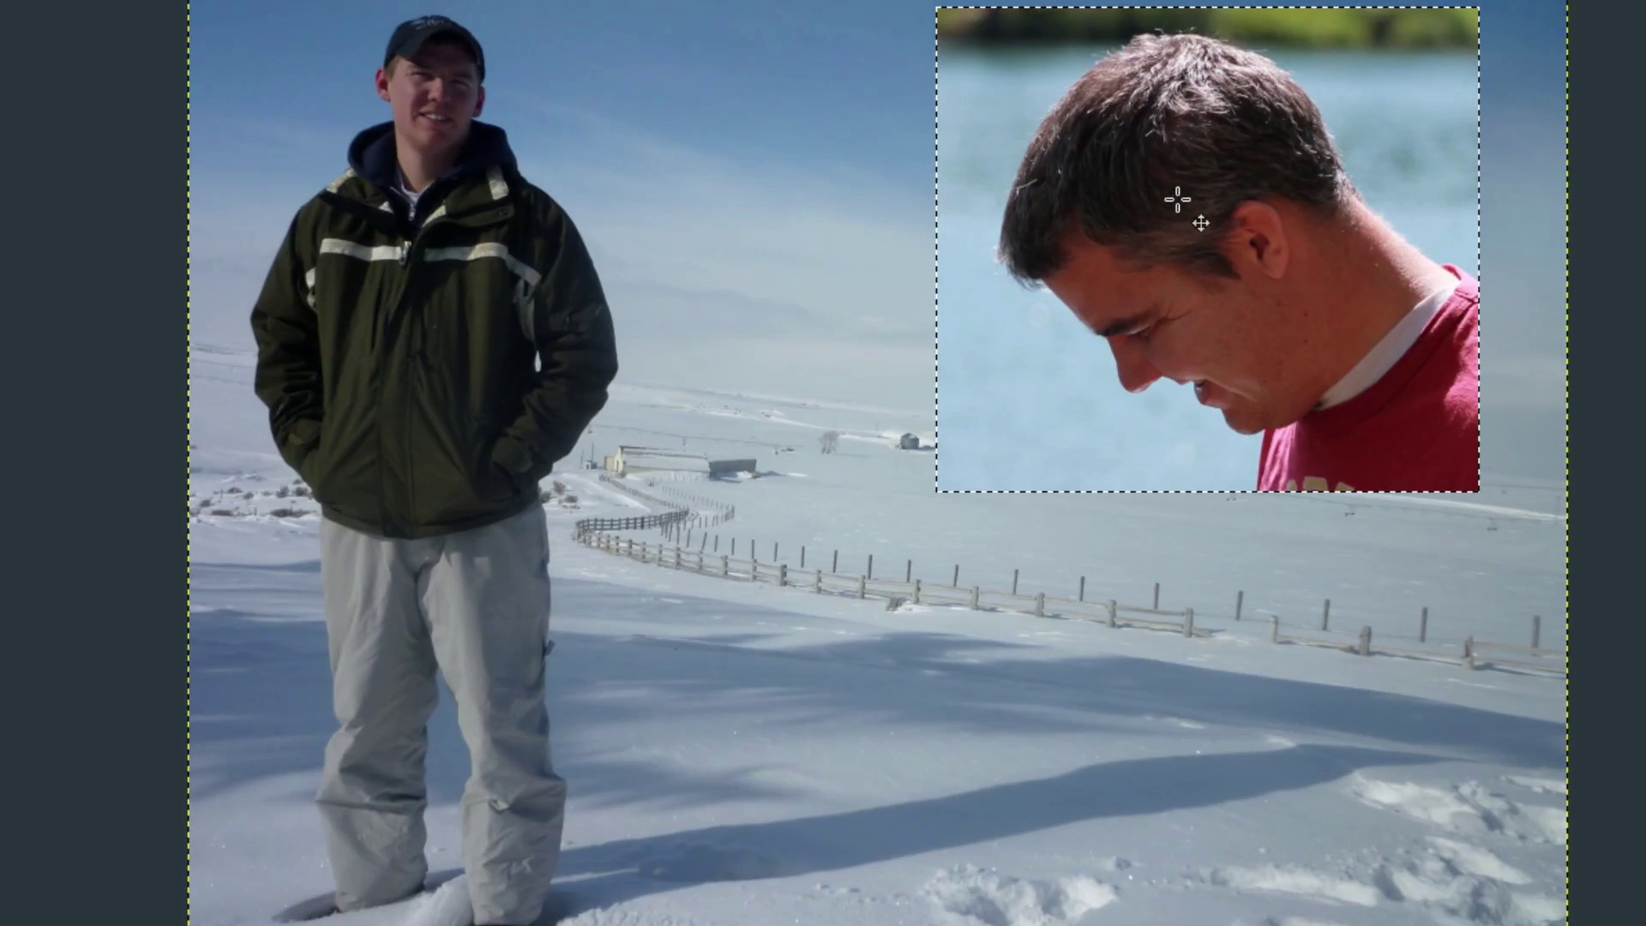
drag(1177, 200, 1169, 265)
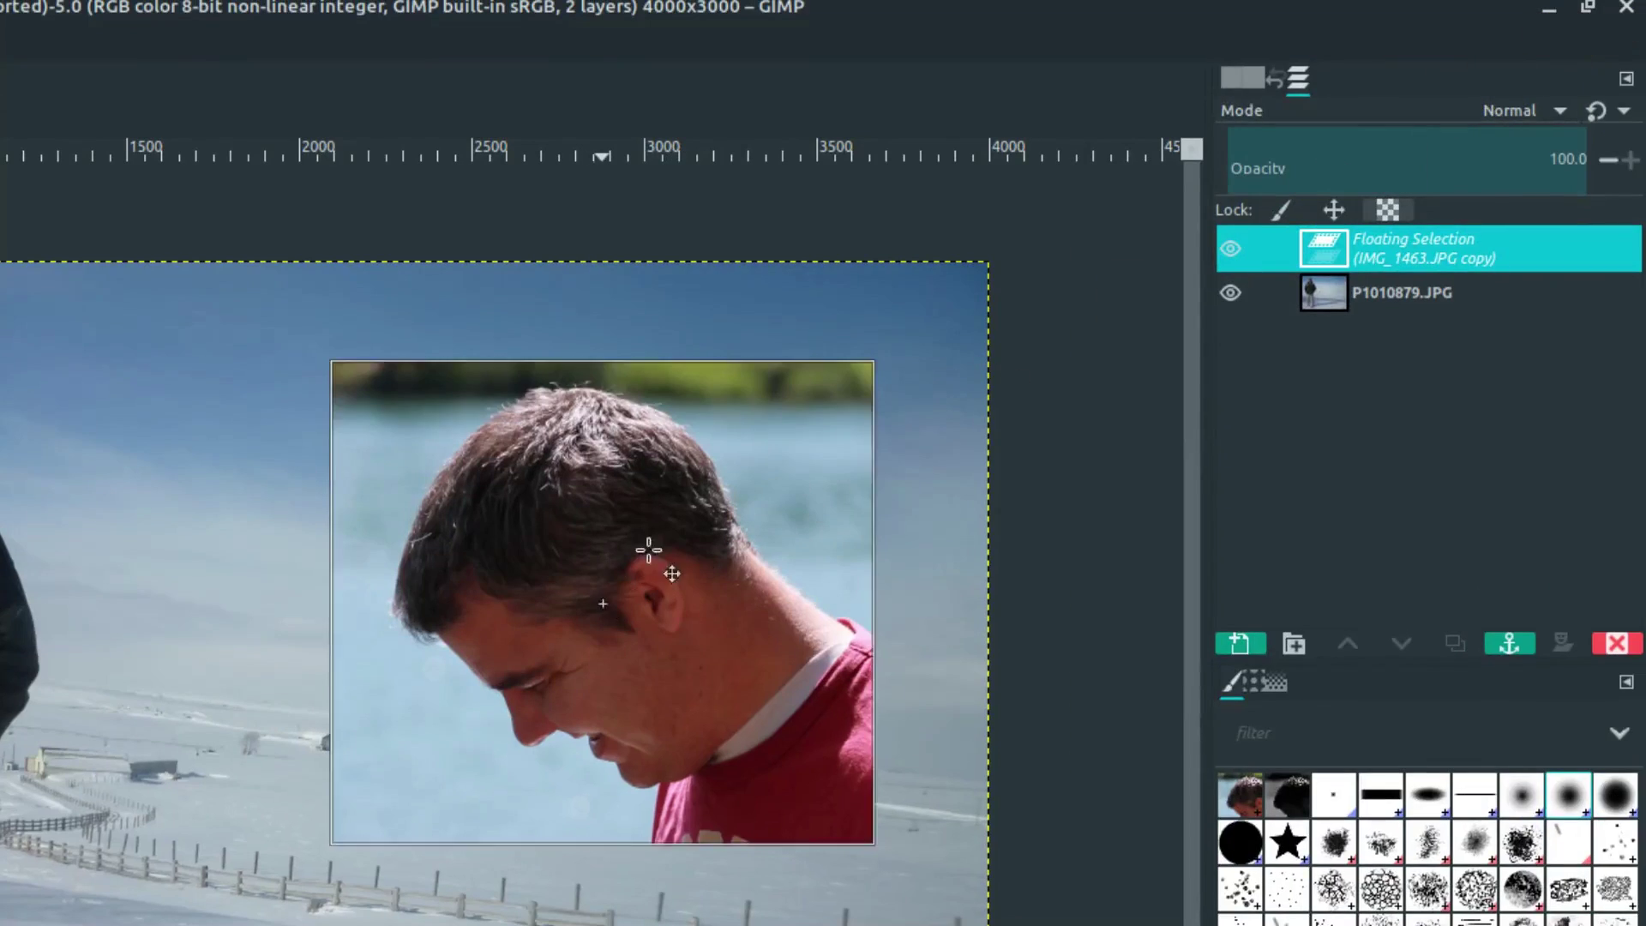
drag(648, 550, 695, 515)
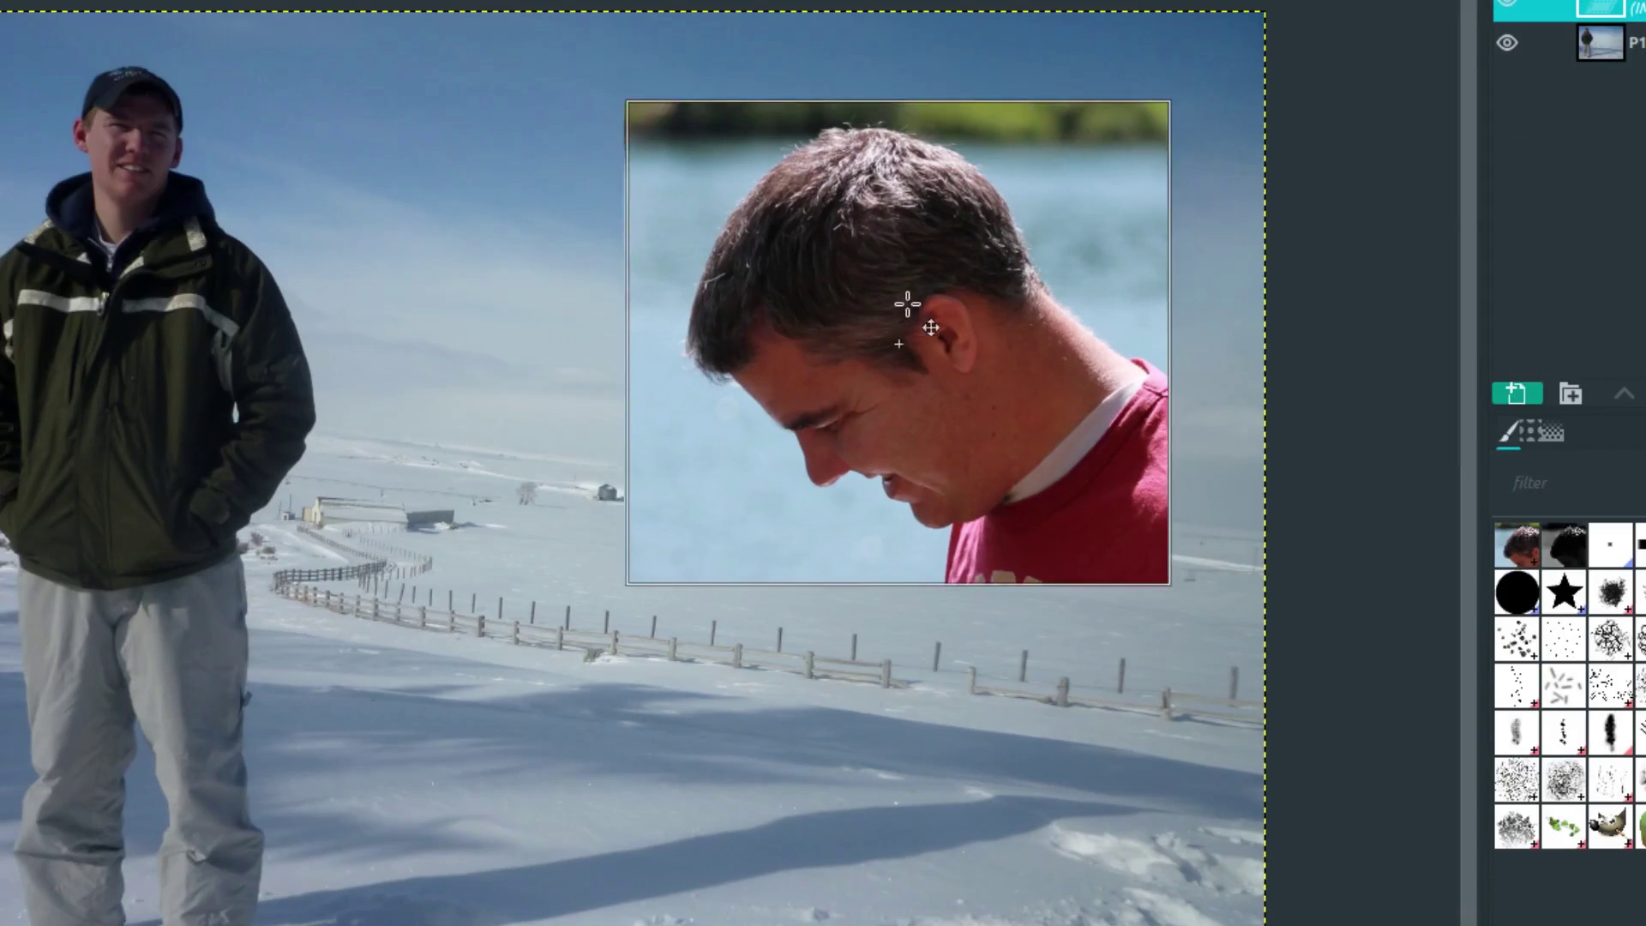
drag(906, 304, 927, 297)
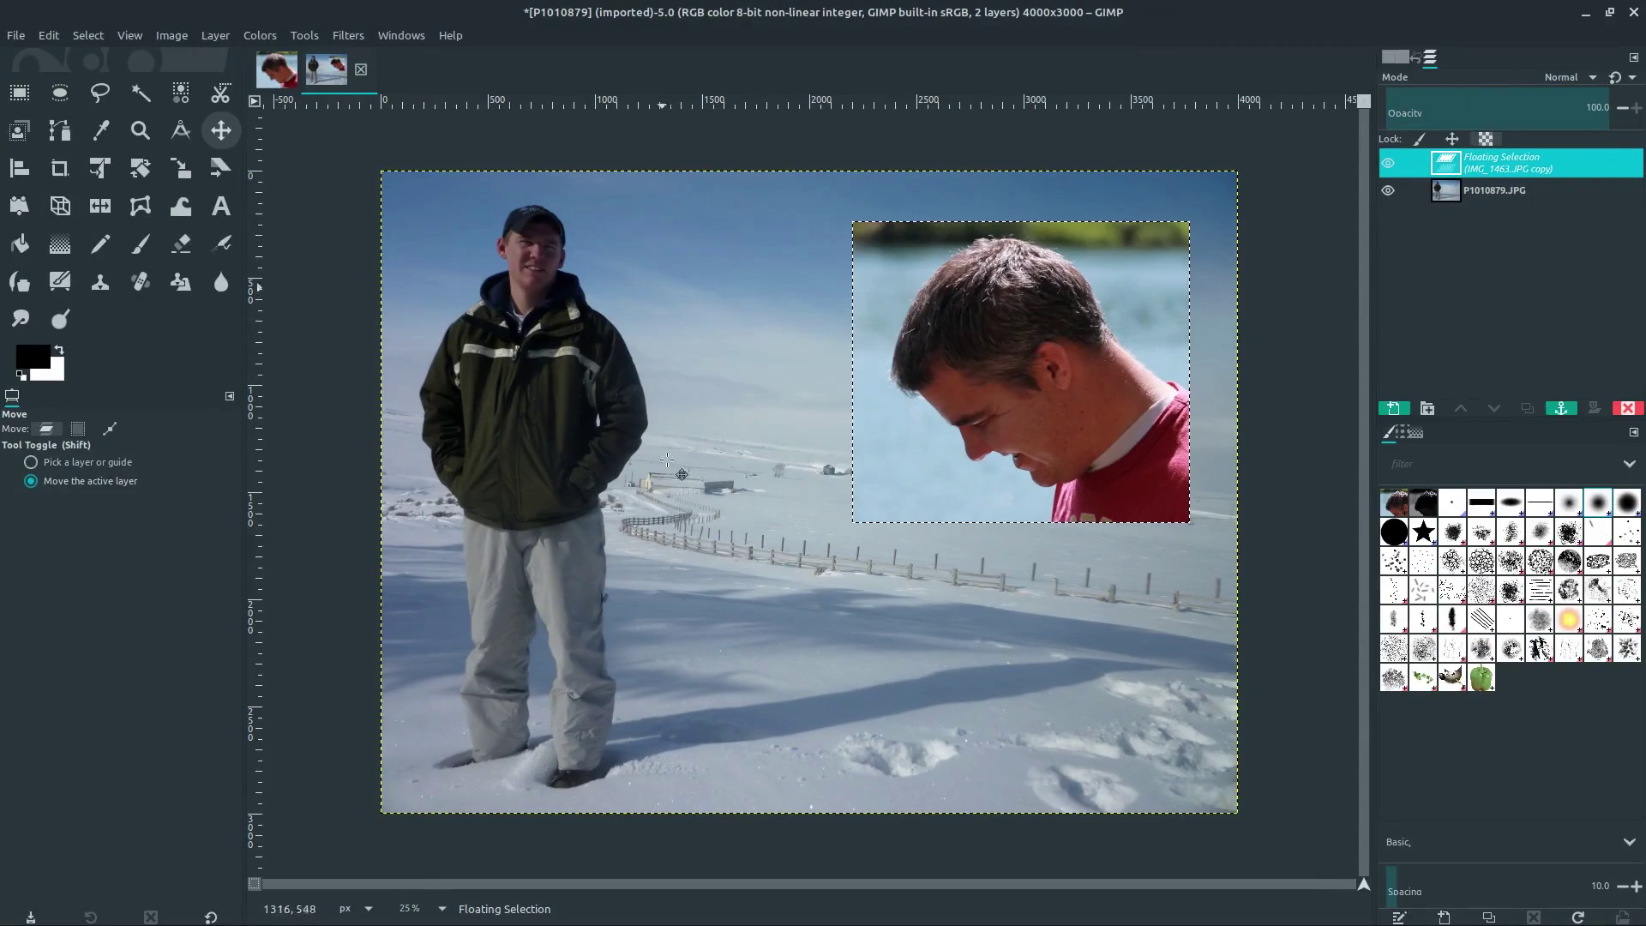
right_click(1490, 161)
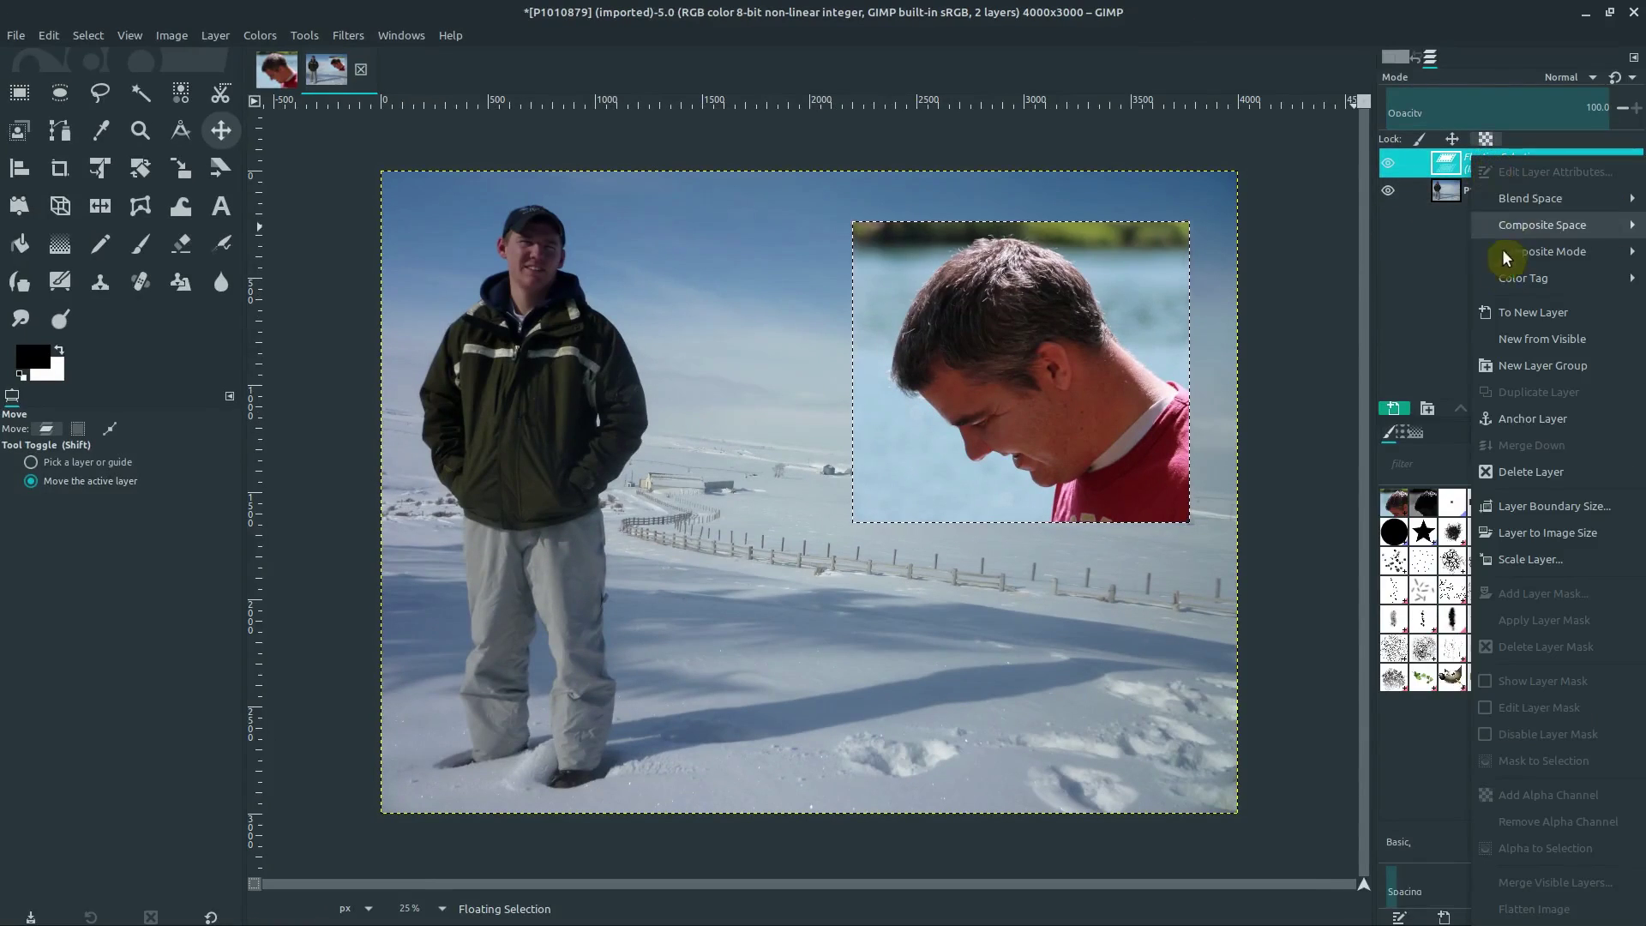
click(1527, 423)
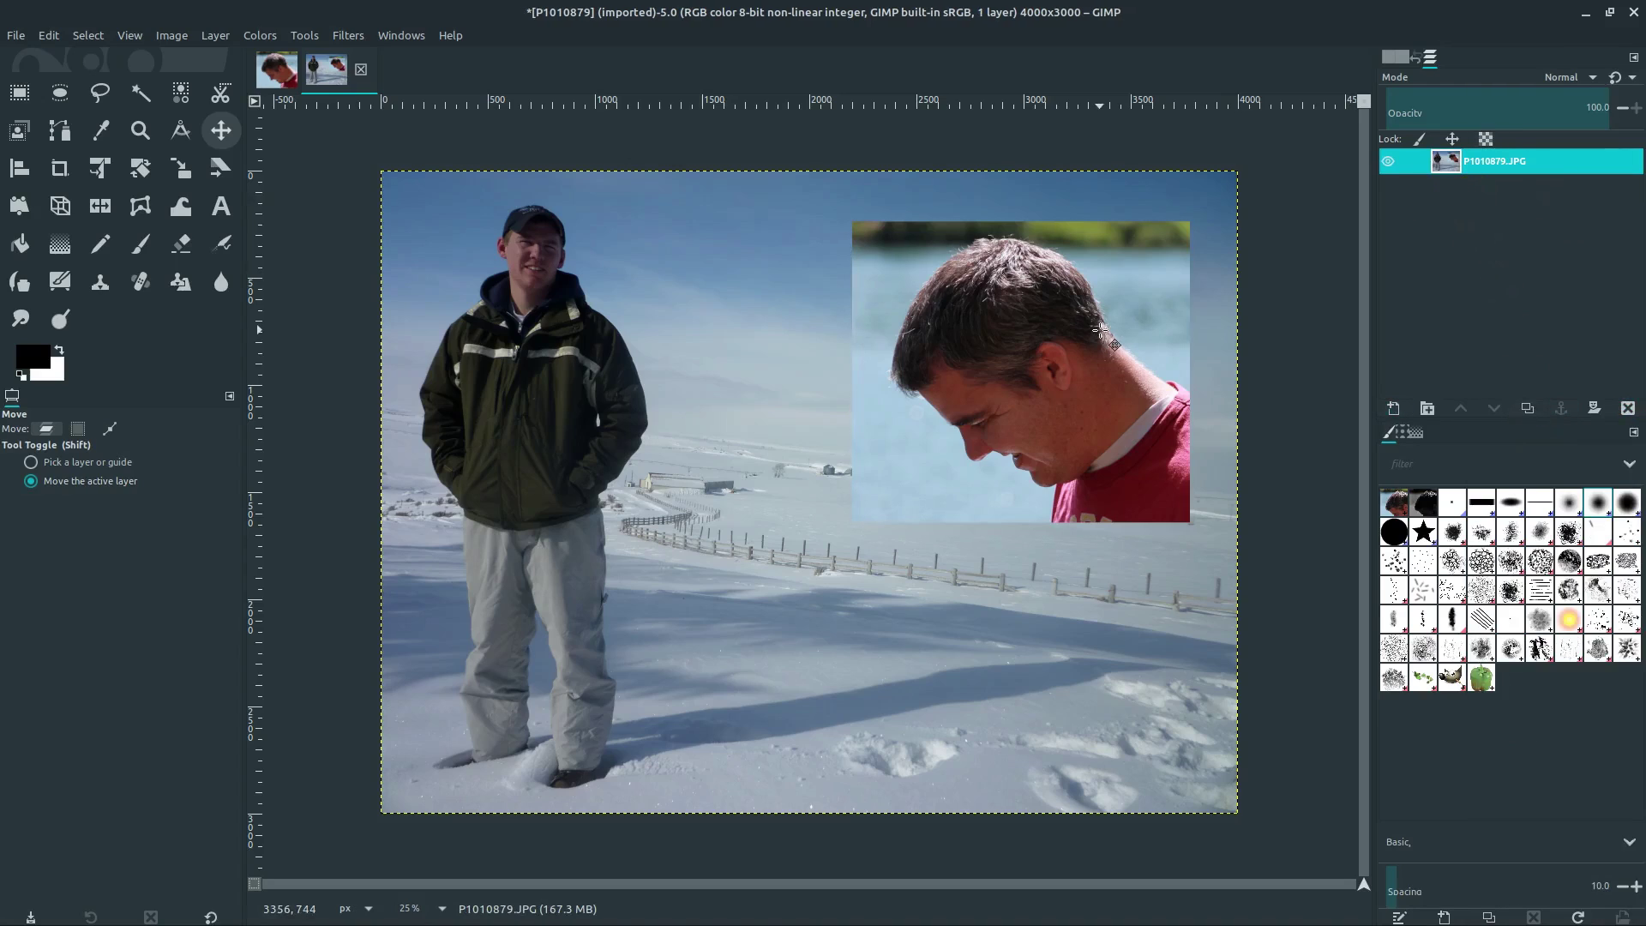
mouse_move(1025, 337)
mouse_down()
mouse_move(706, 254)
mouse_move(297, 195)
mouse_up()
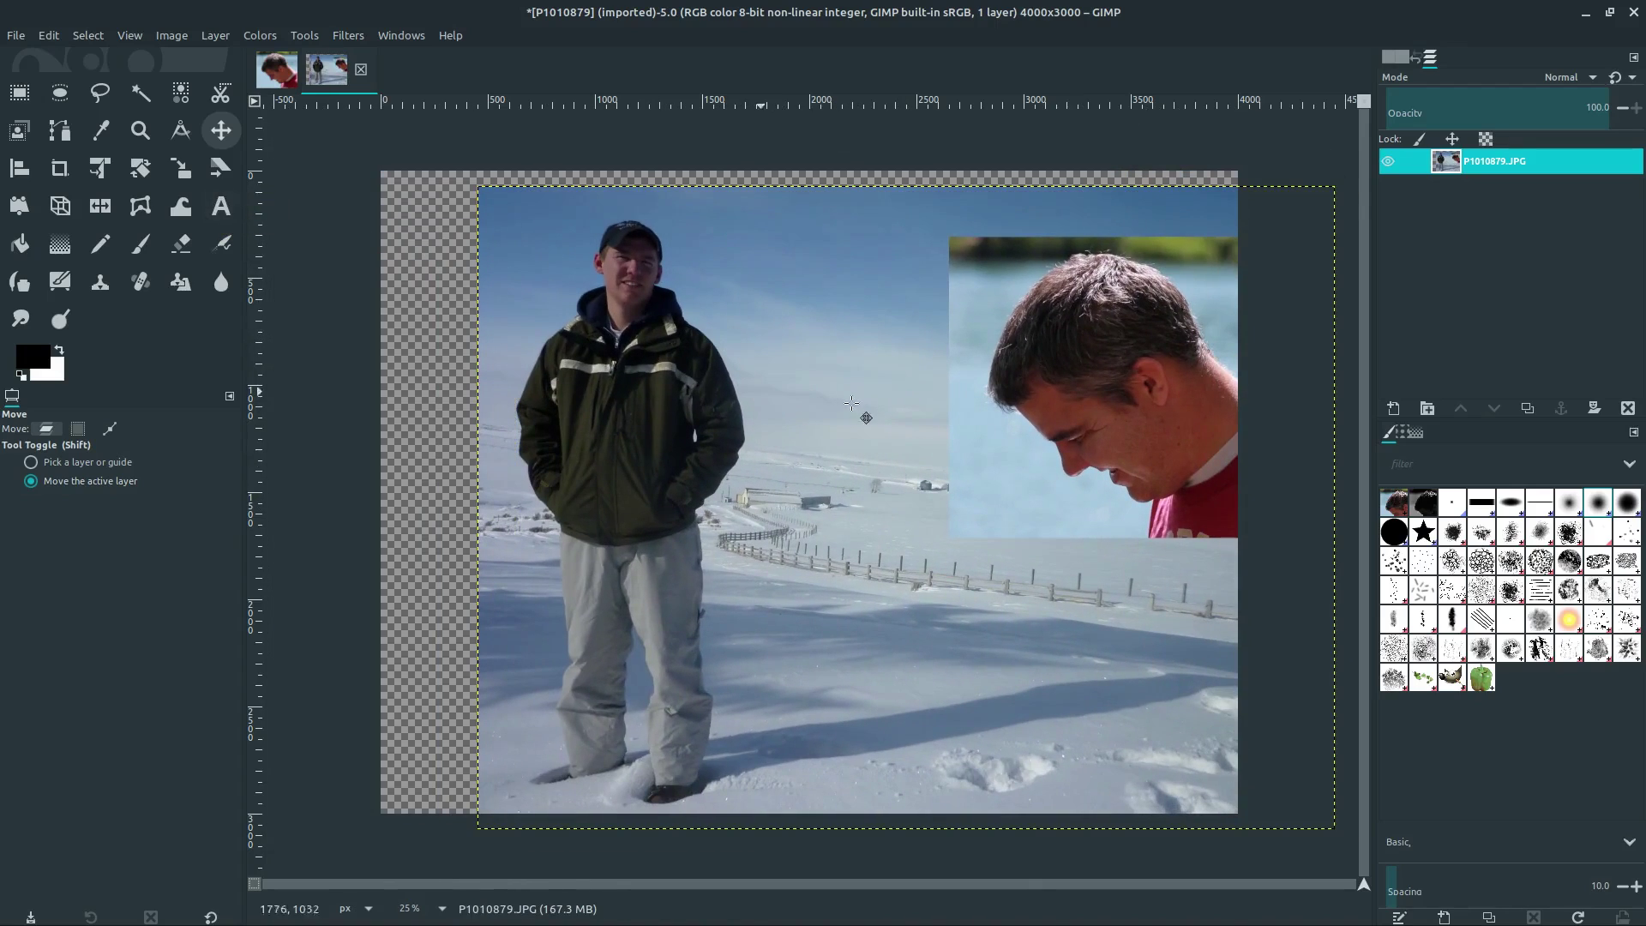
drag(844, 403, 804, 335)
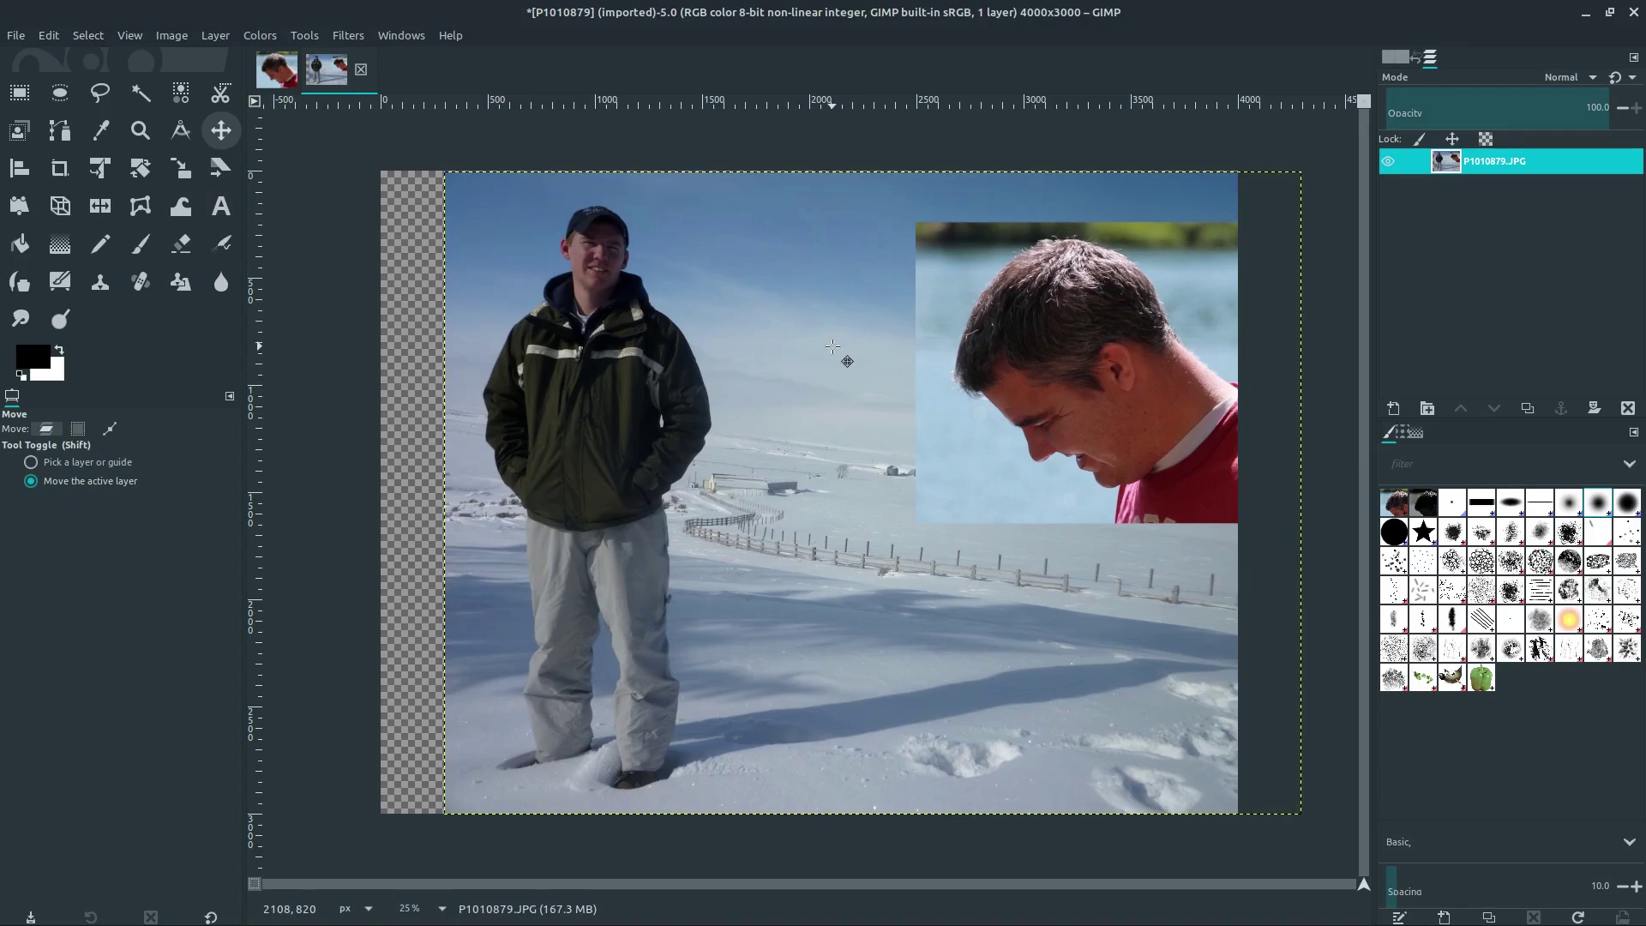
key(ctrl+z)
key(ctrl+z)
key(ctrl+z)
key(ctrl+z)
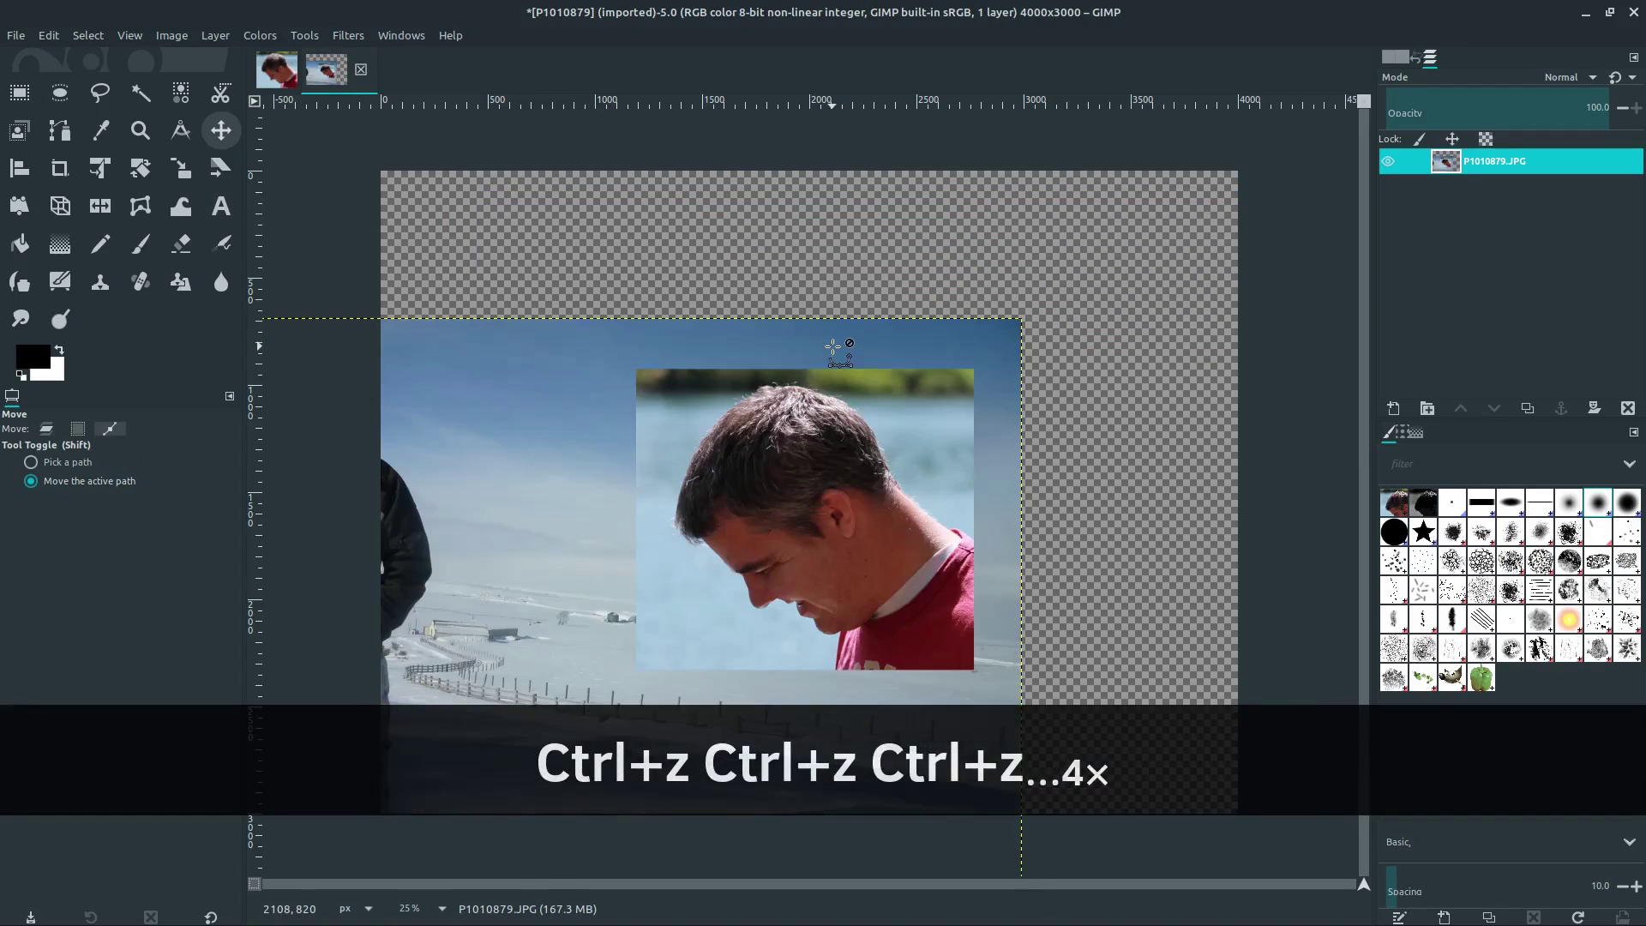
key(ctrl+z)
key(ctrl+z)
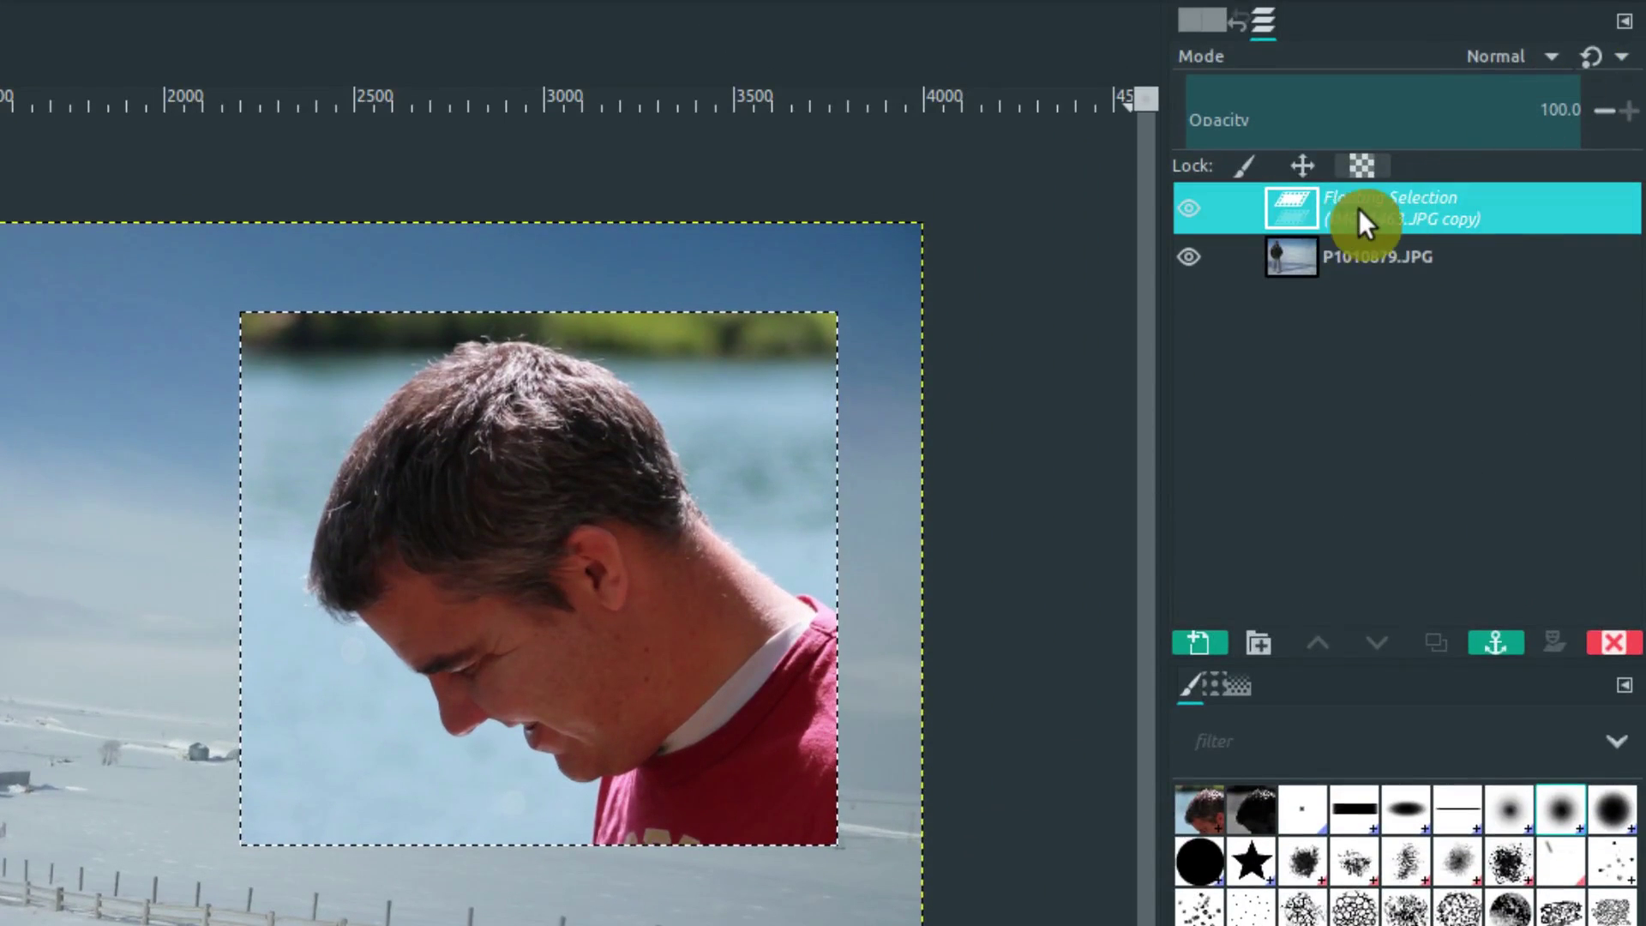
- Convert the Floating Selection to a new layer named IMG_1463.JPG copy
right_click(1359, 209)
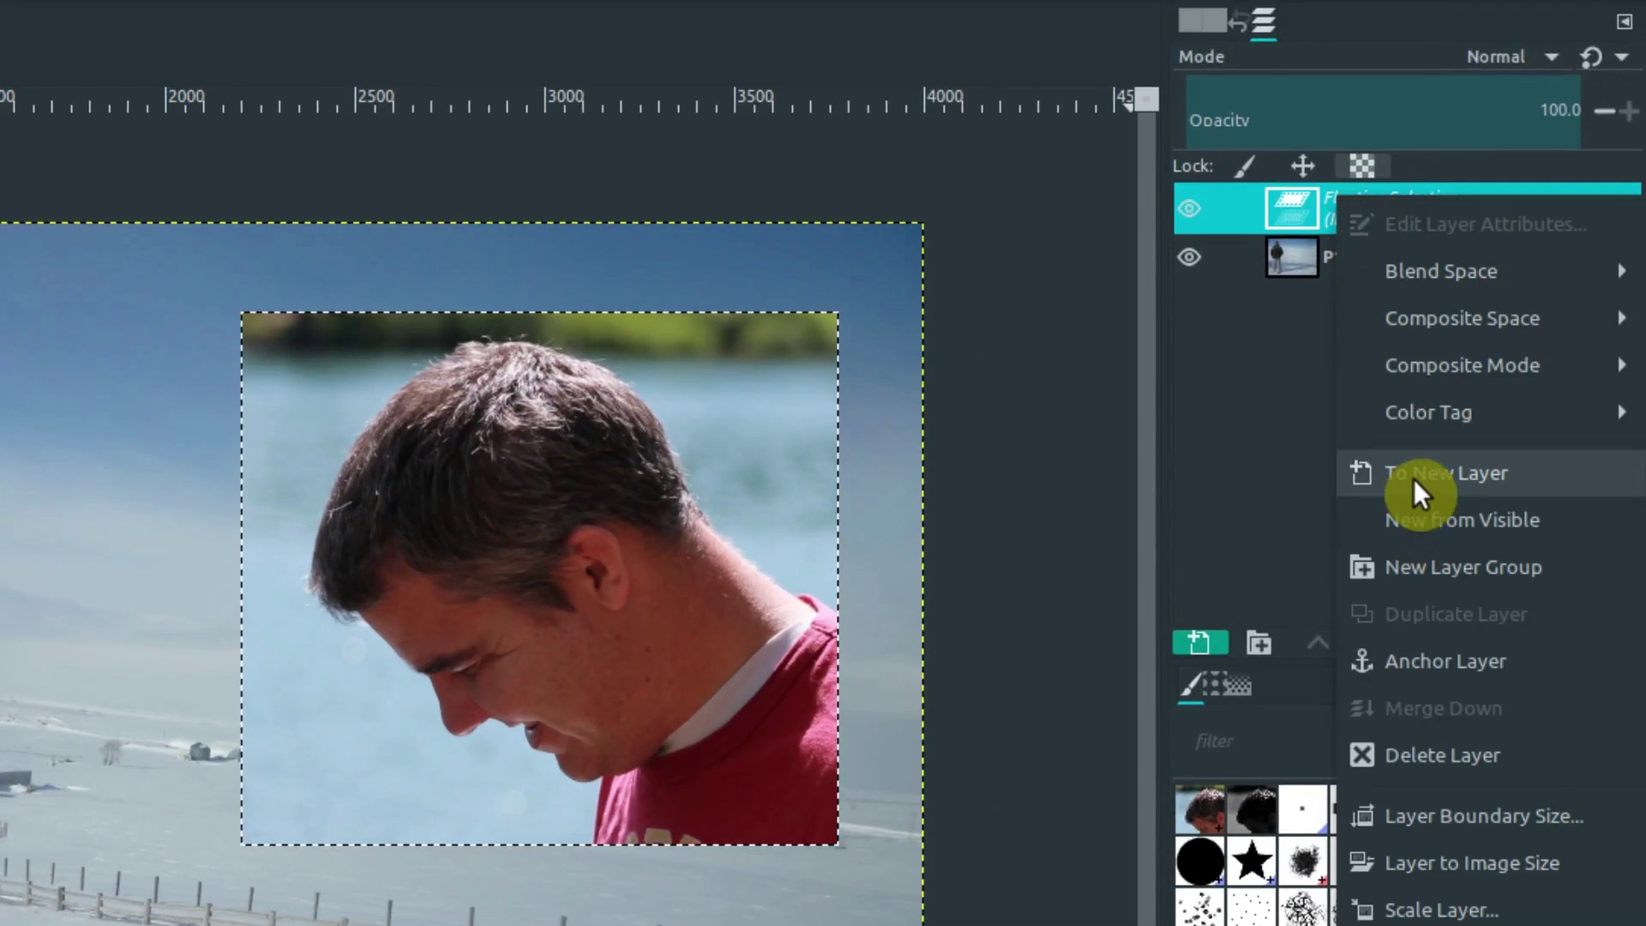
click(1468, 475)
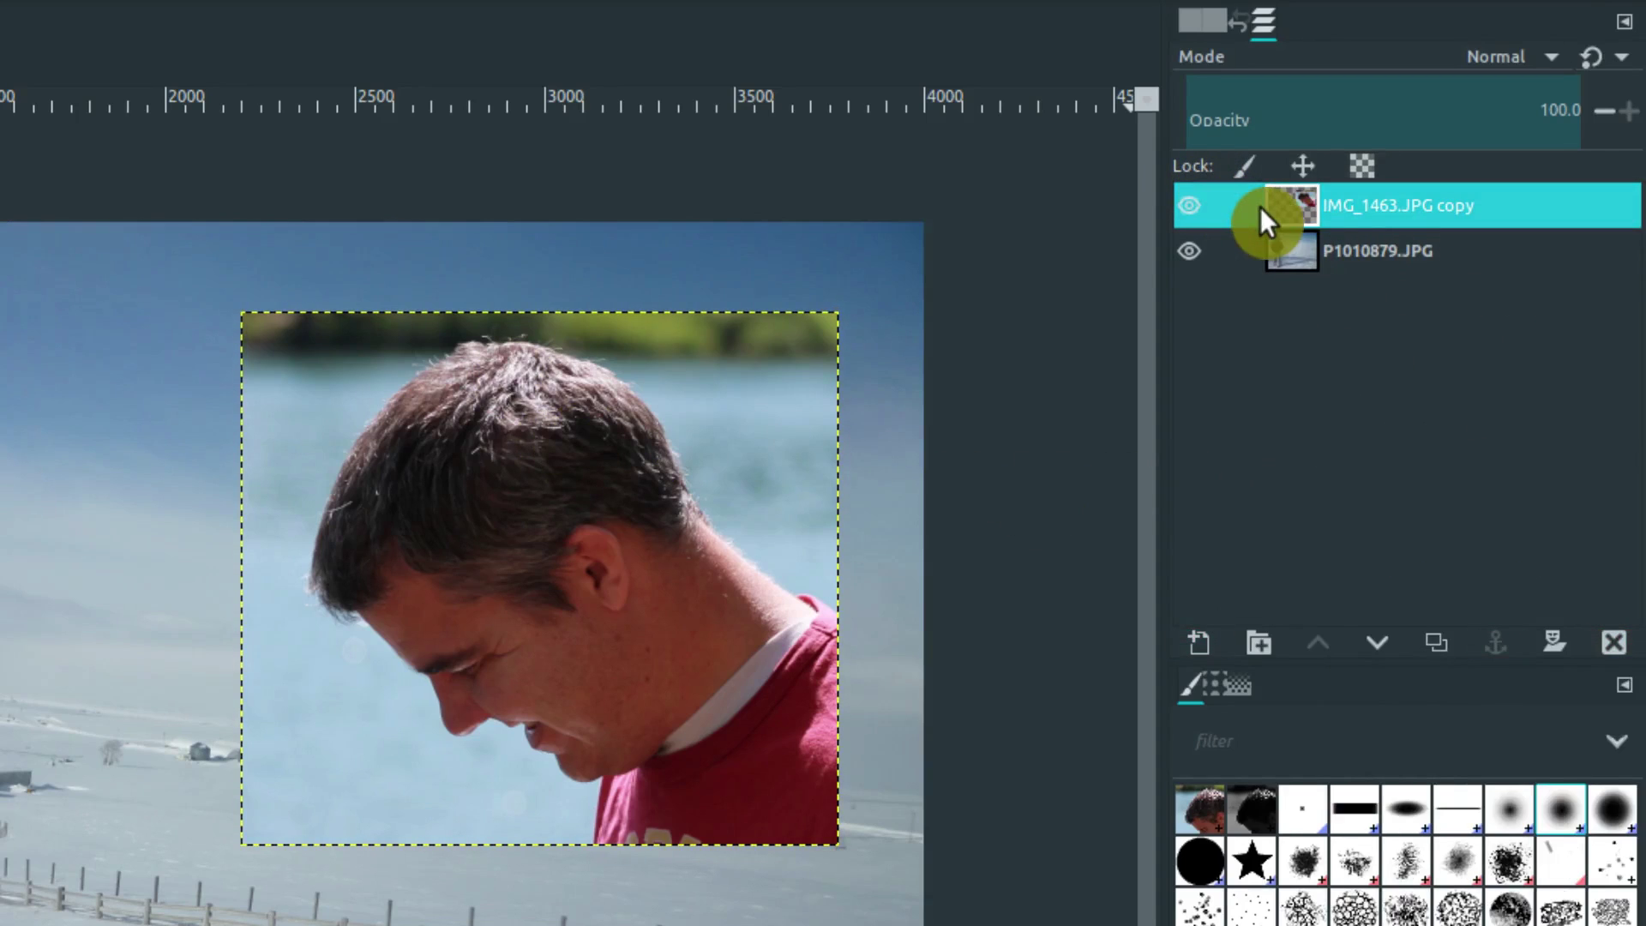
click(1367, 245)
click(1358, 213)
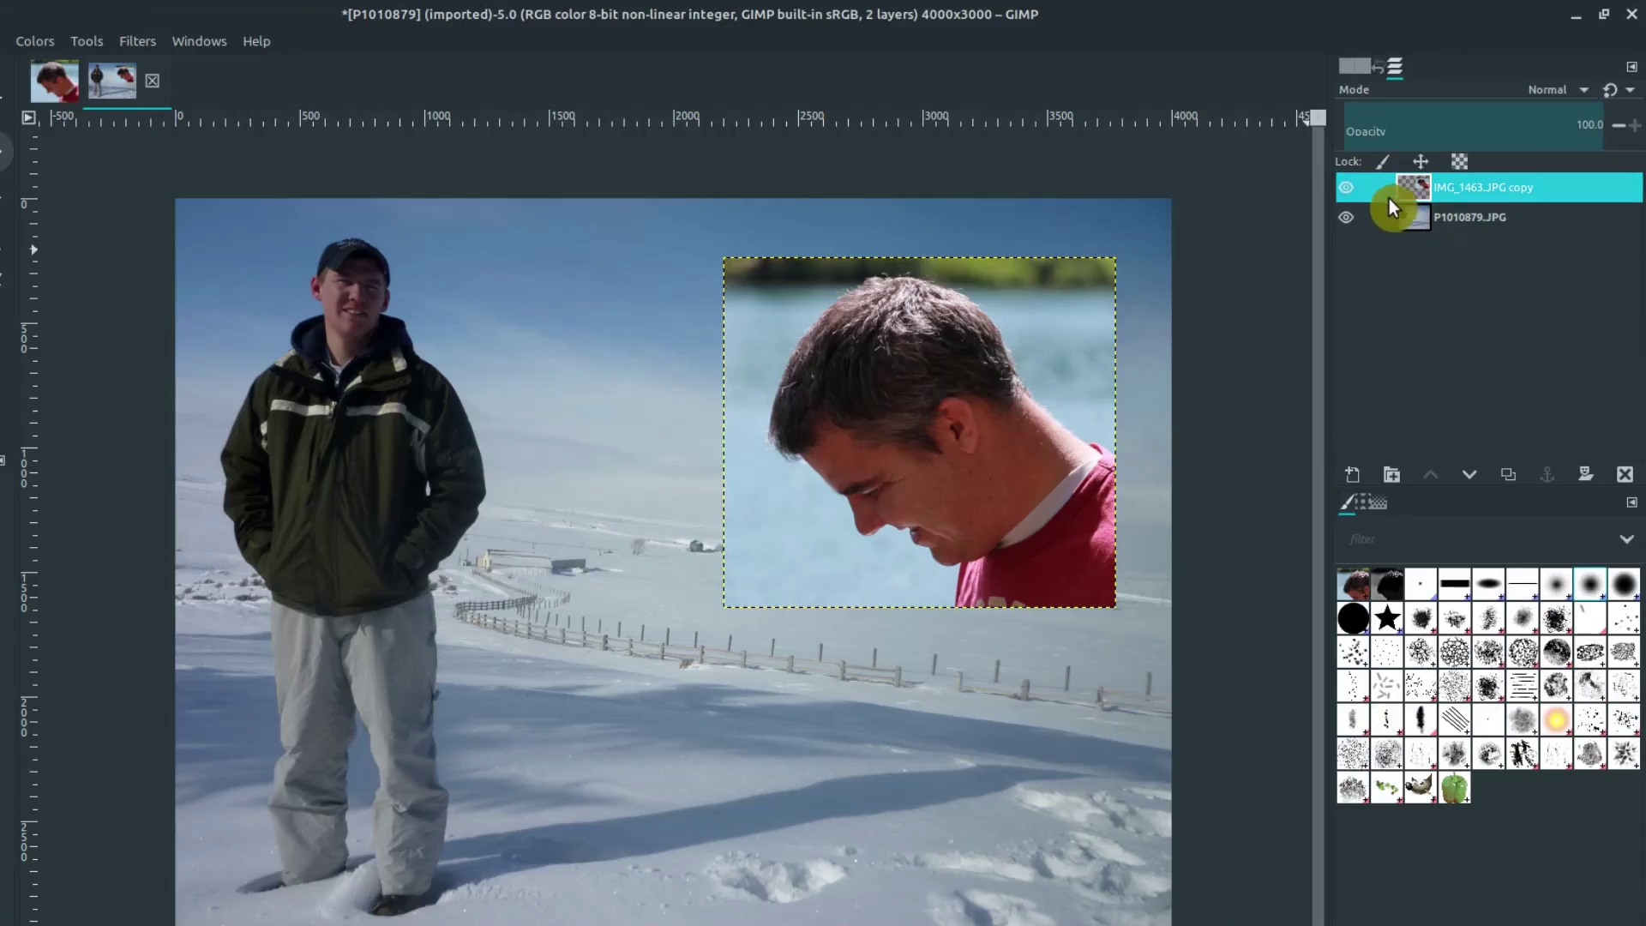
- Toggle the headshot and snow layer visibility, then nudge the headshot up and left
click(1188, 205)
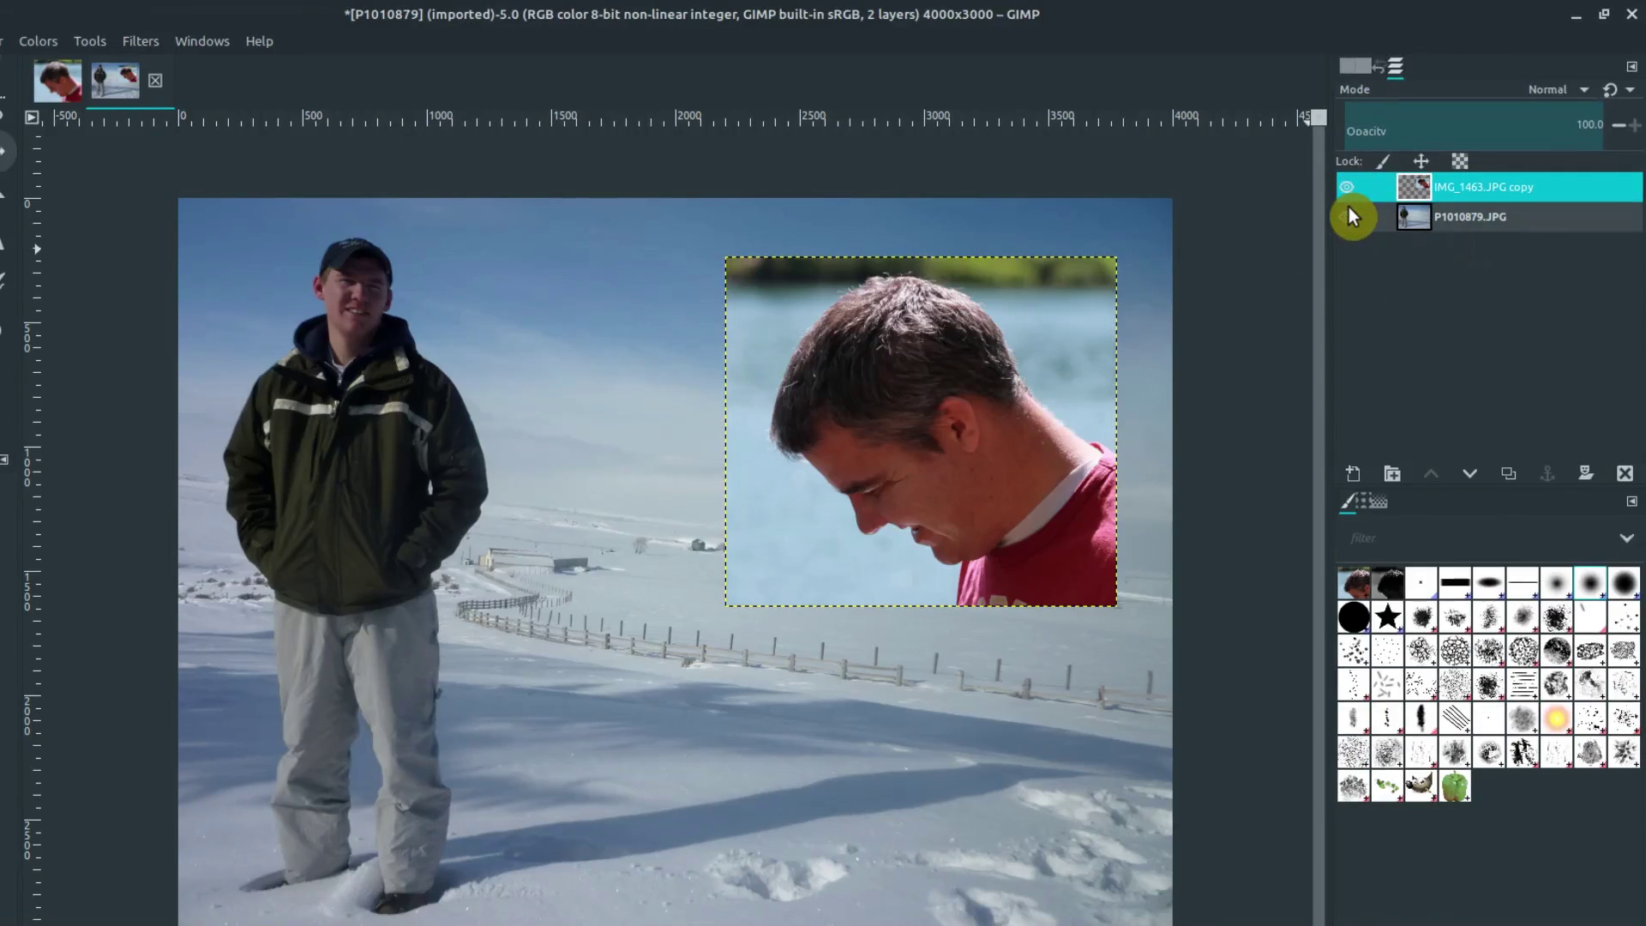
click(1349, 216)
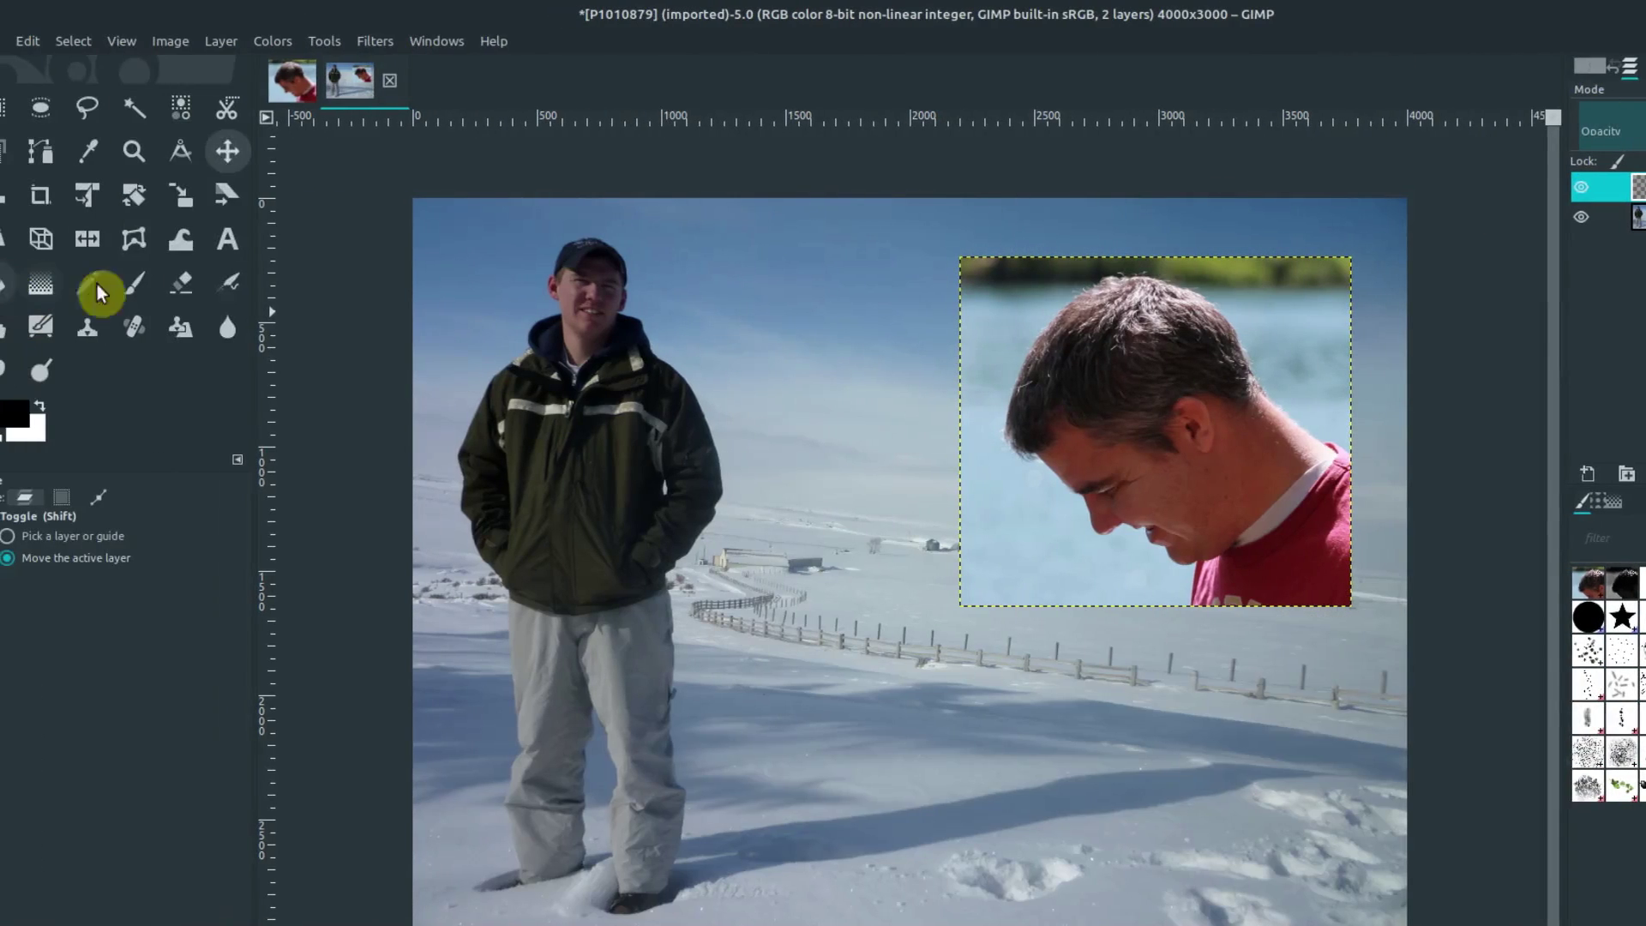
click(228, 153)
drag(1151, 360, 1163, 350)
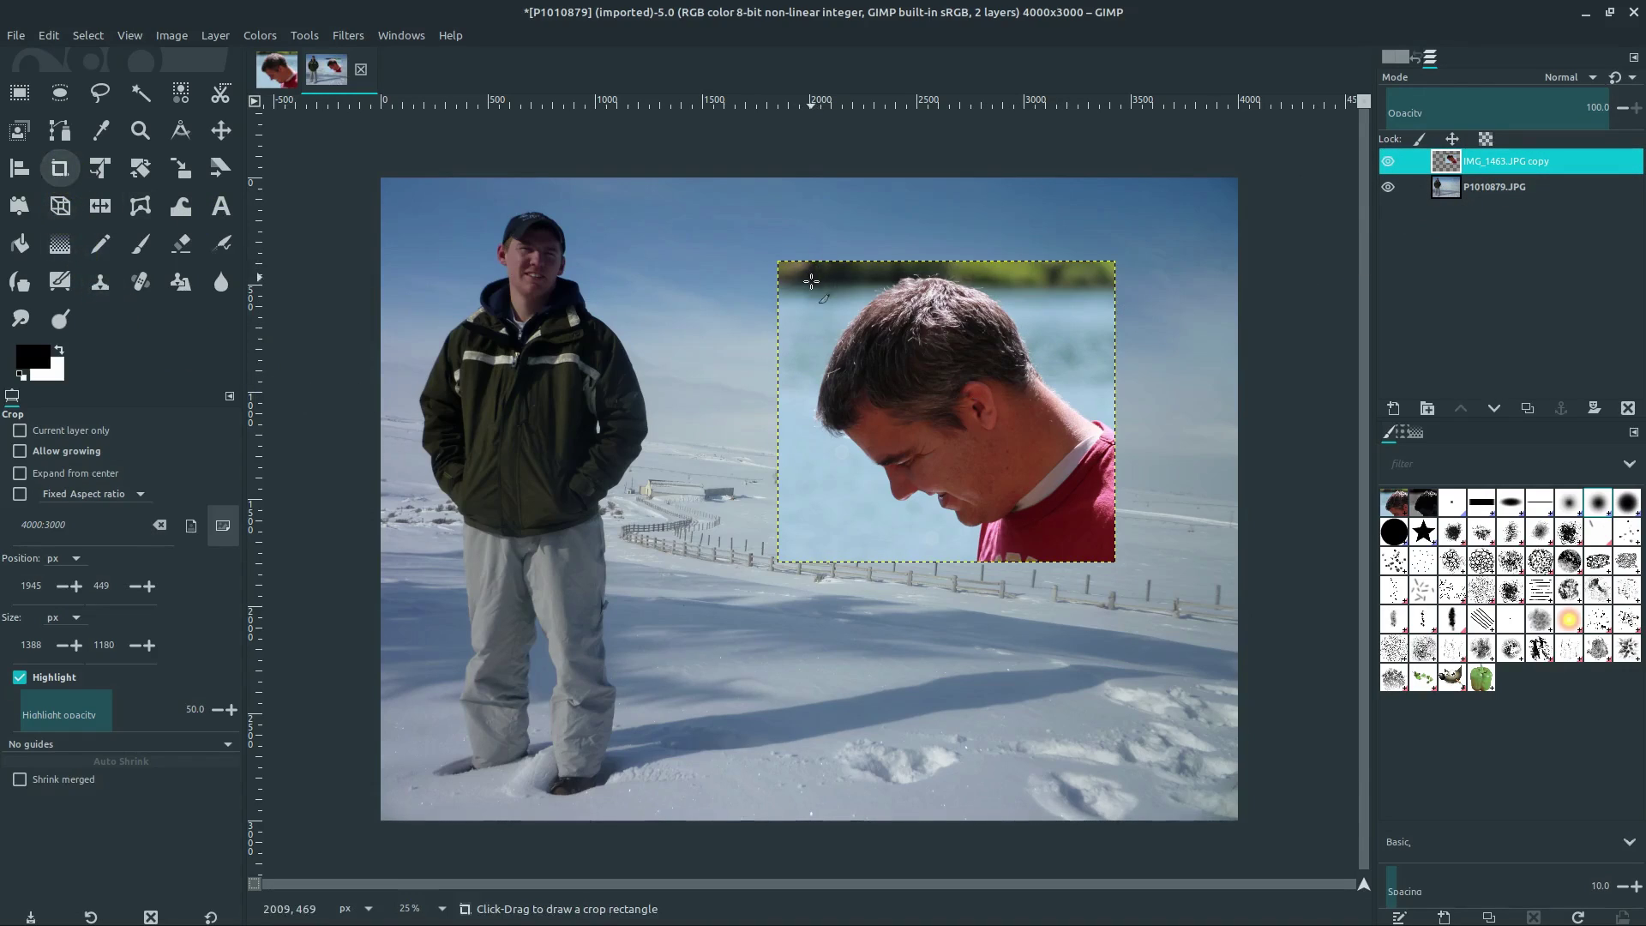
drag(803, 273, 1065, 530)
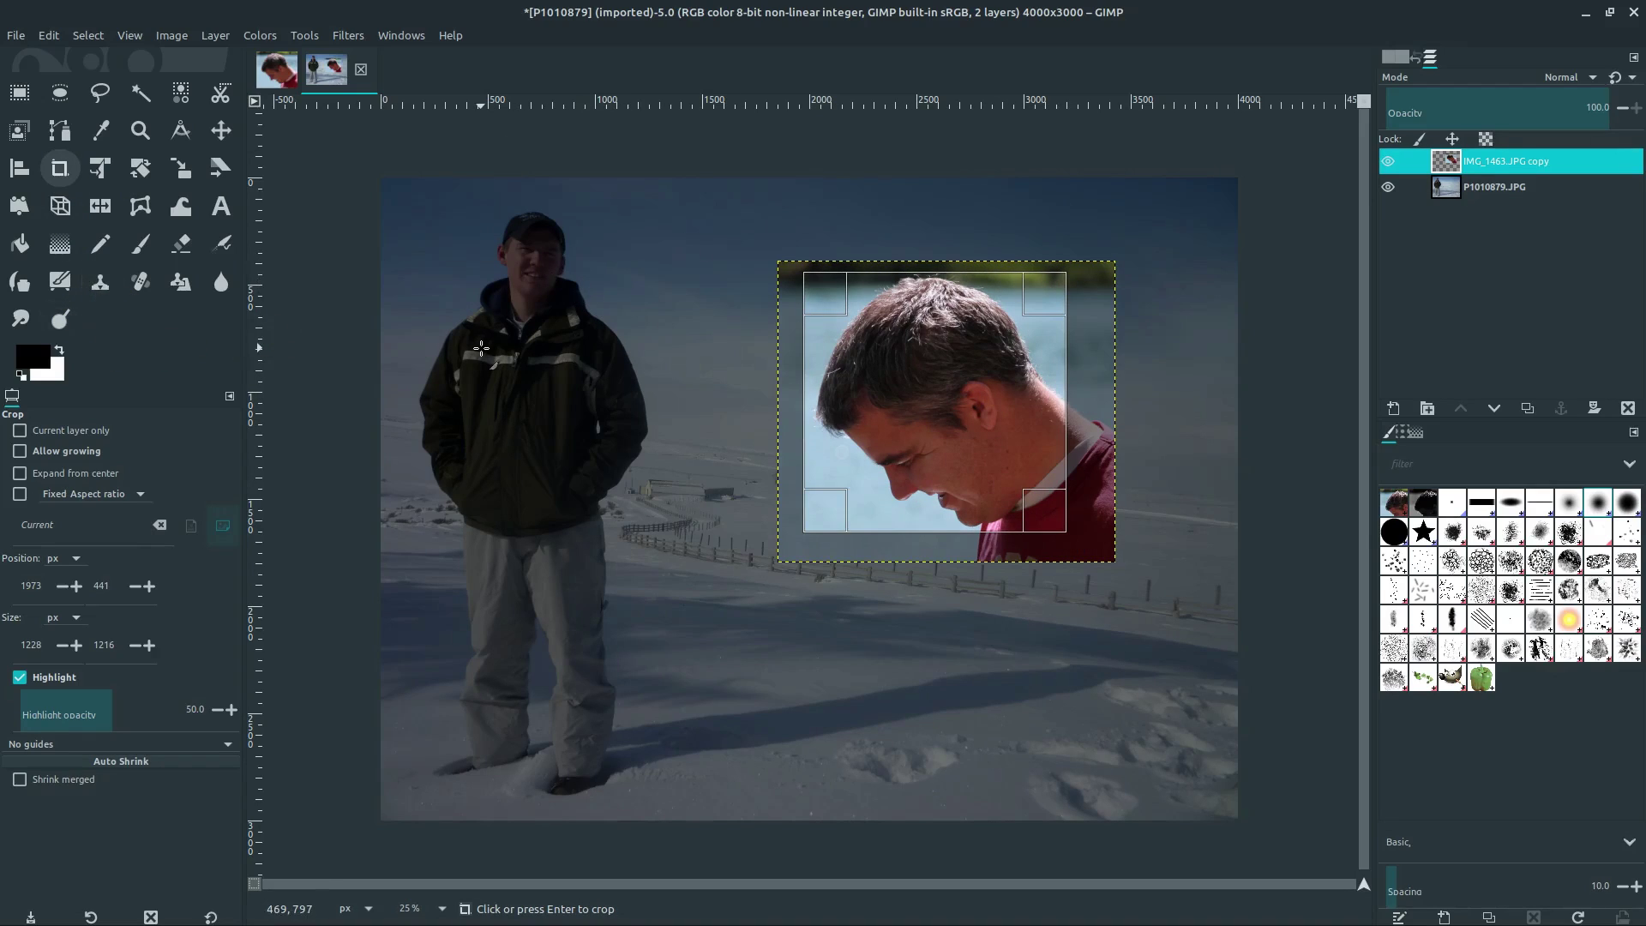
key(Return)
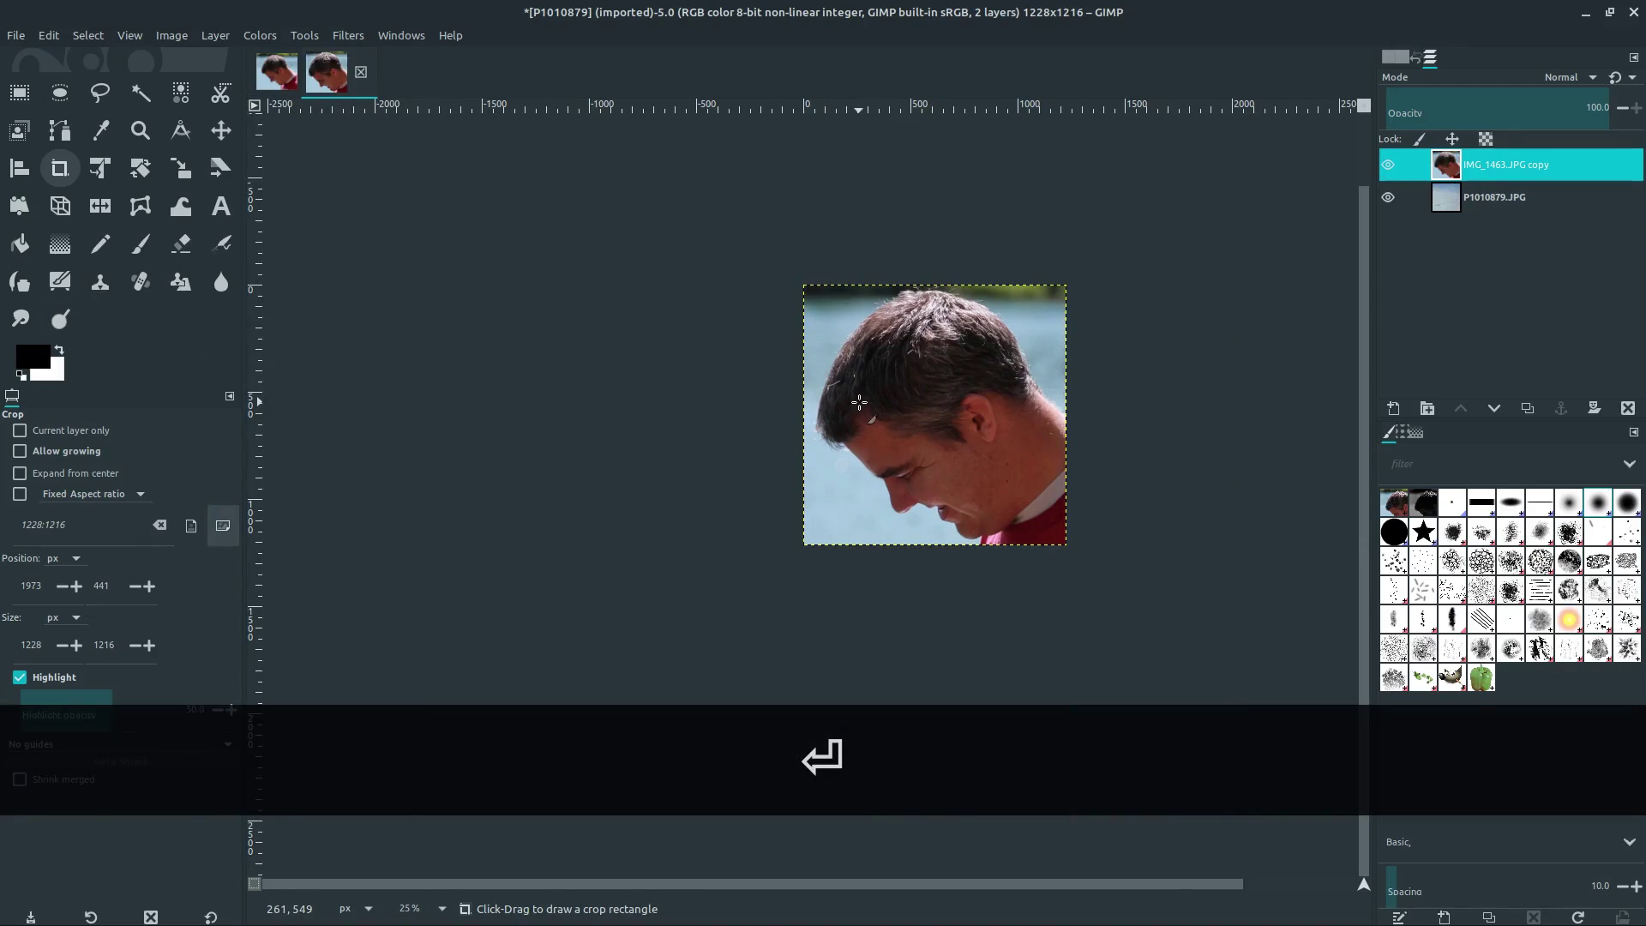
key(ctrl+z)
key(ctrl+z)
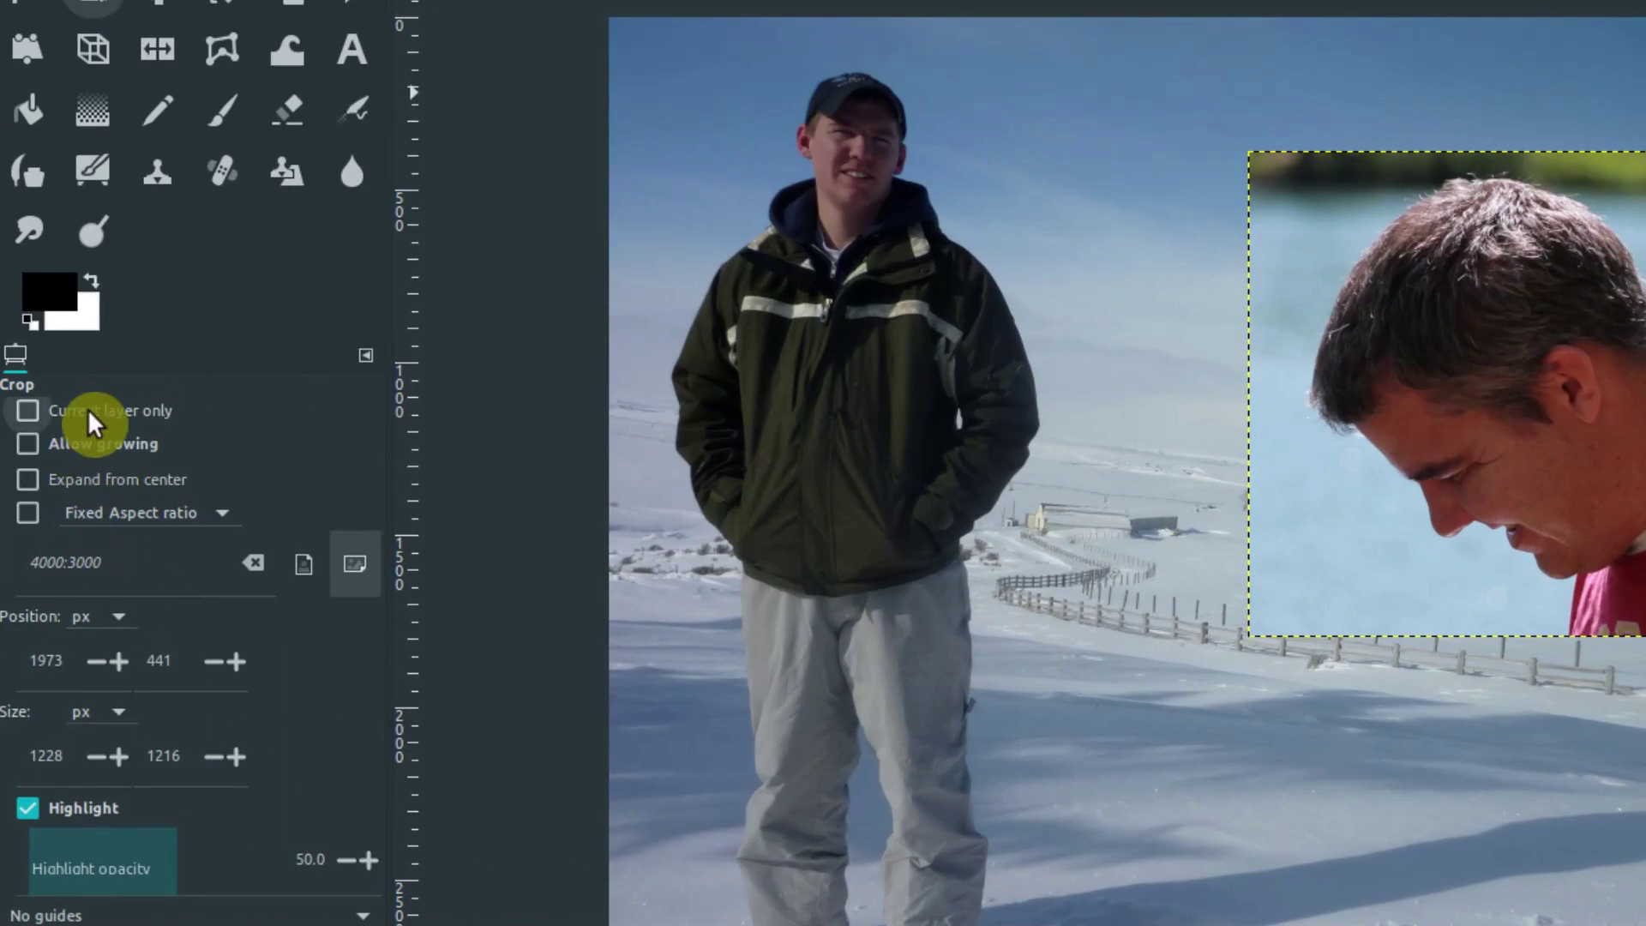
click(33, 419)
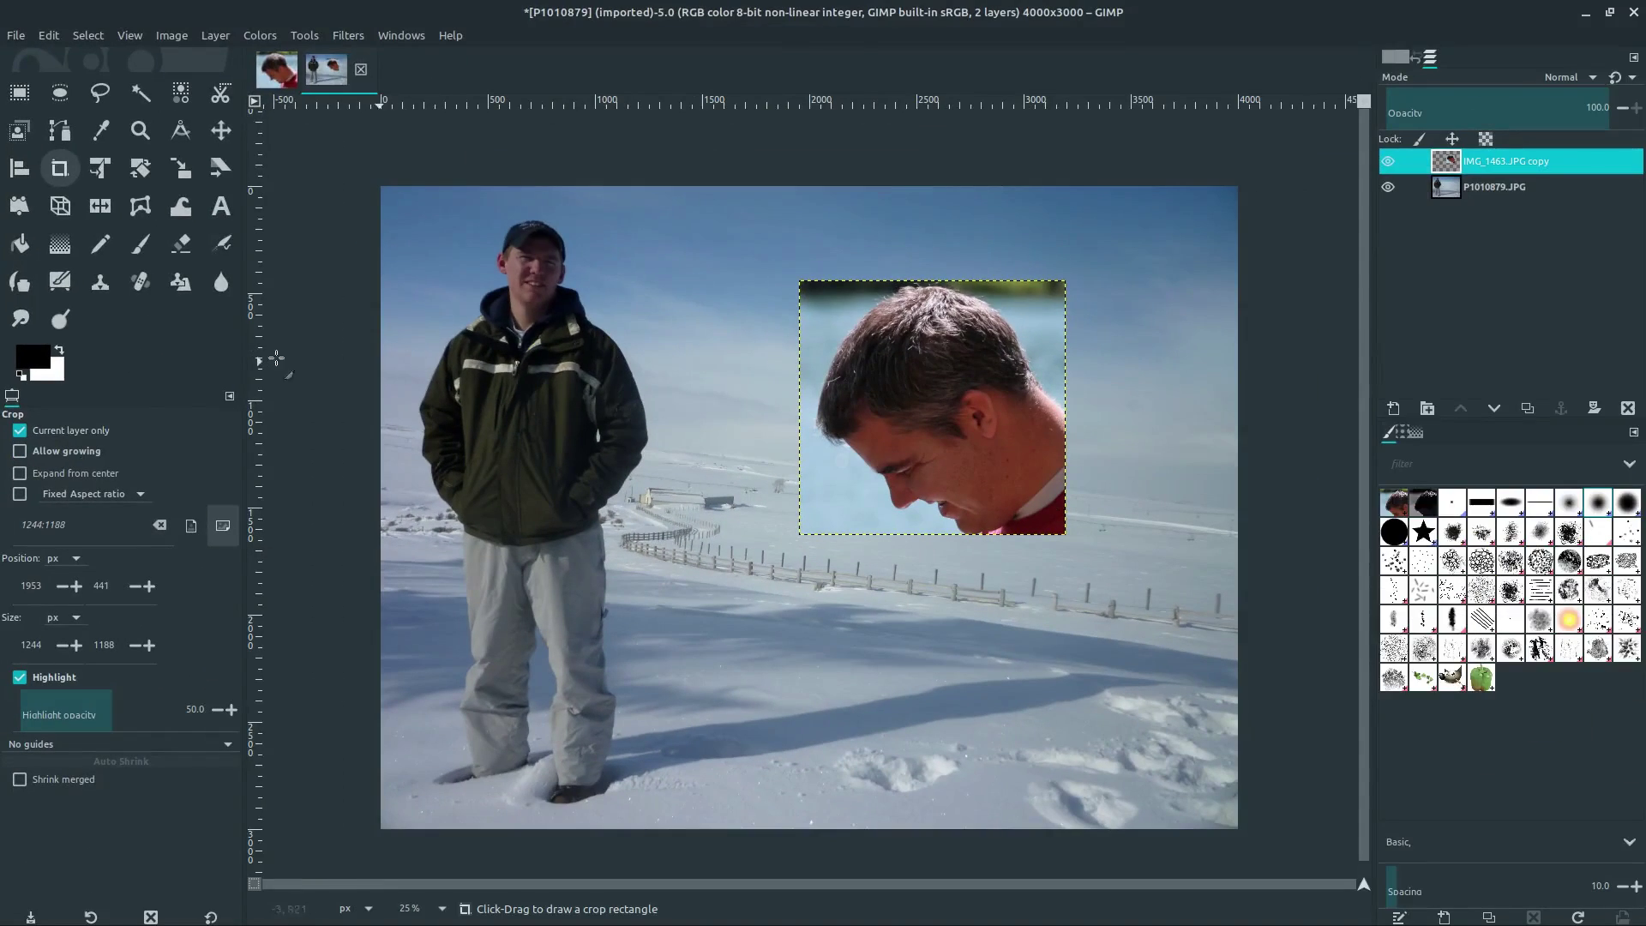
click(23, 438)
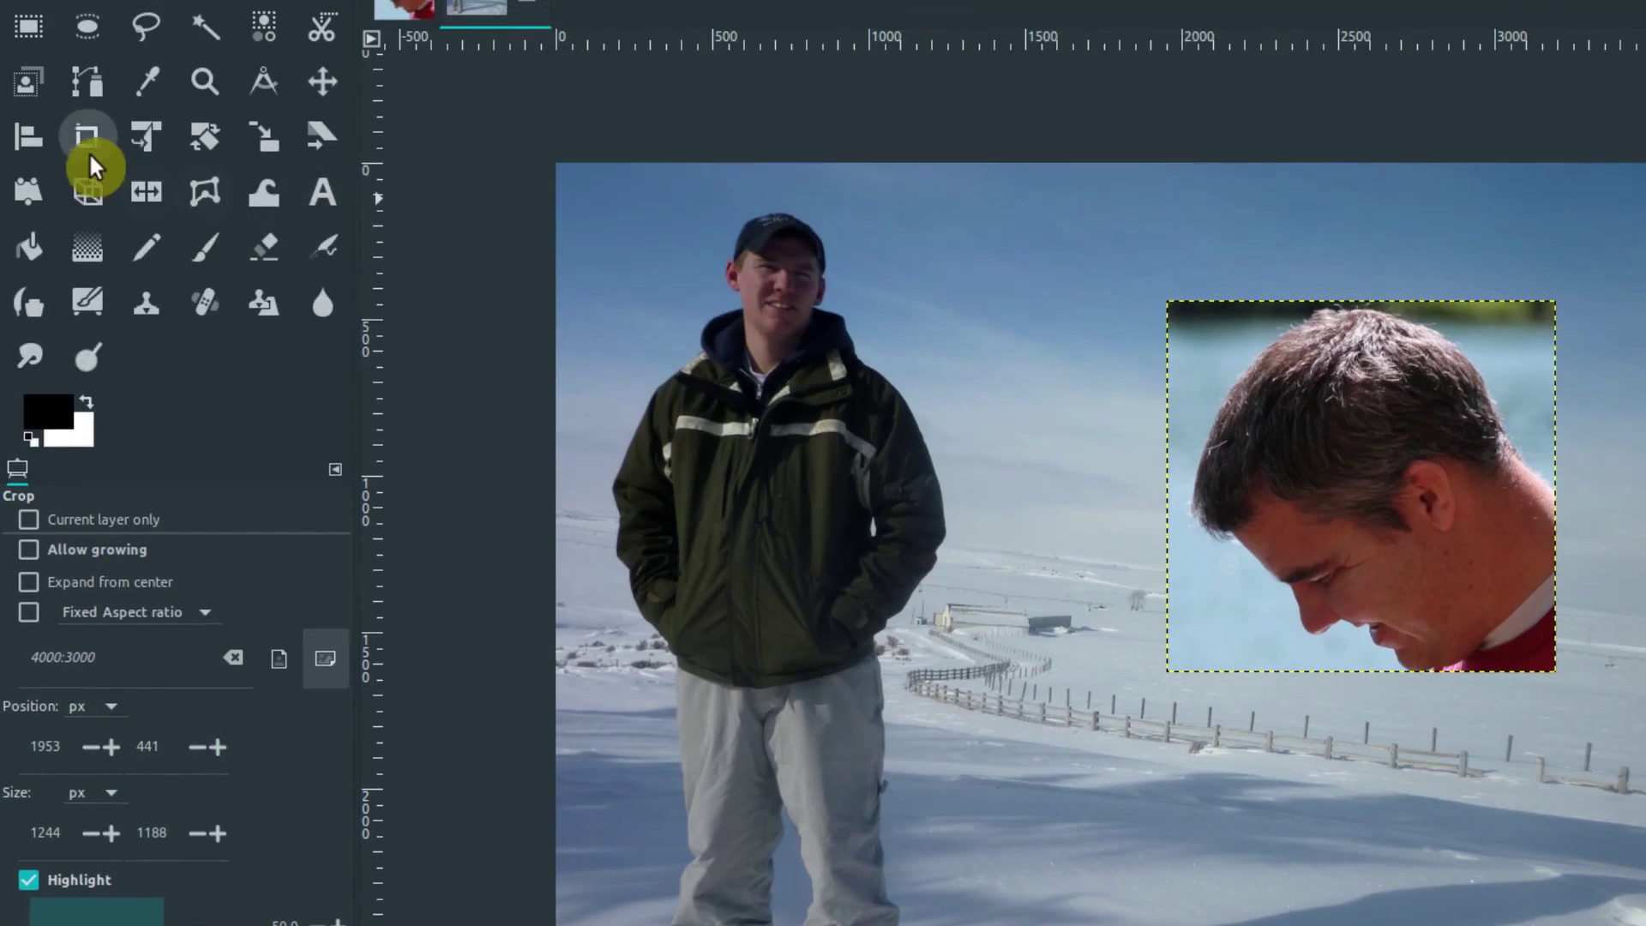
drag(709, 190, 859, 345)
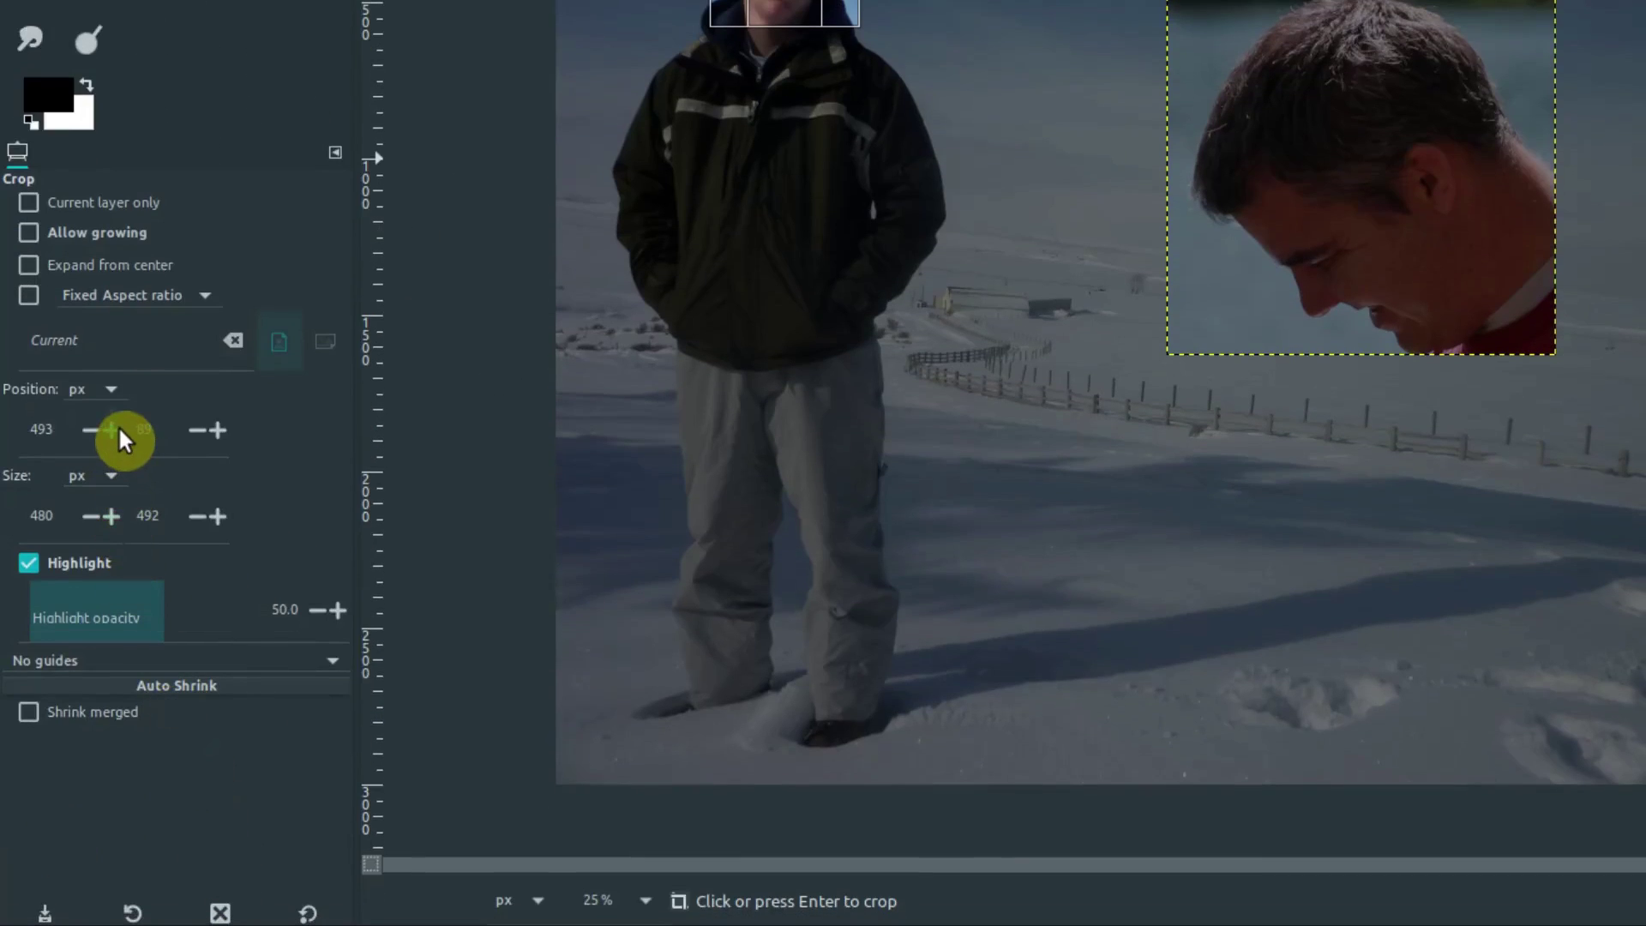
click(118, 428)
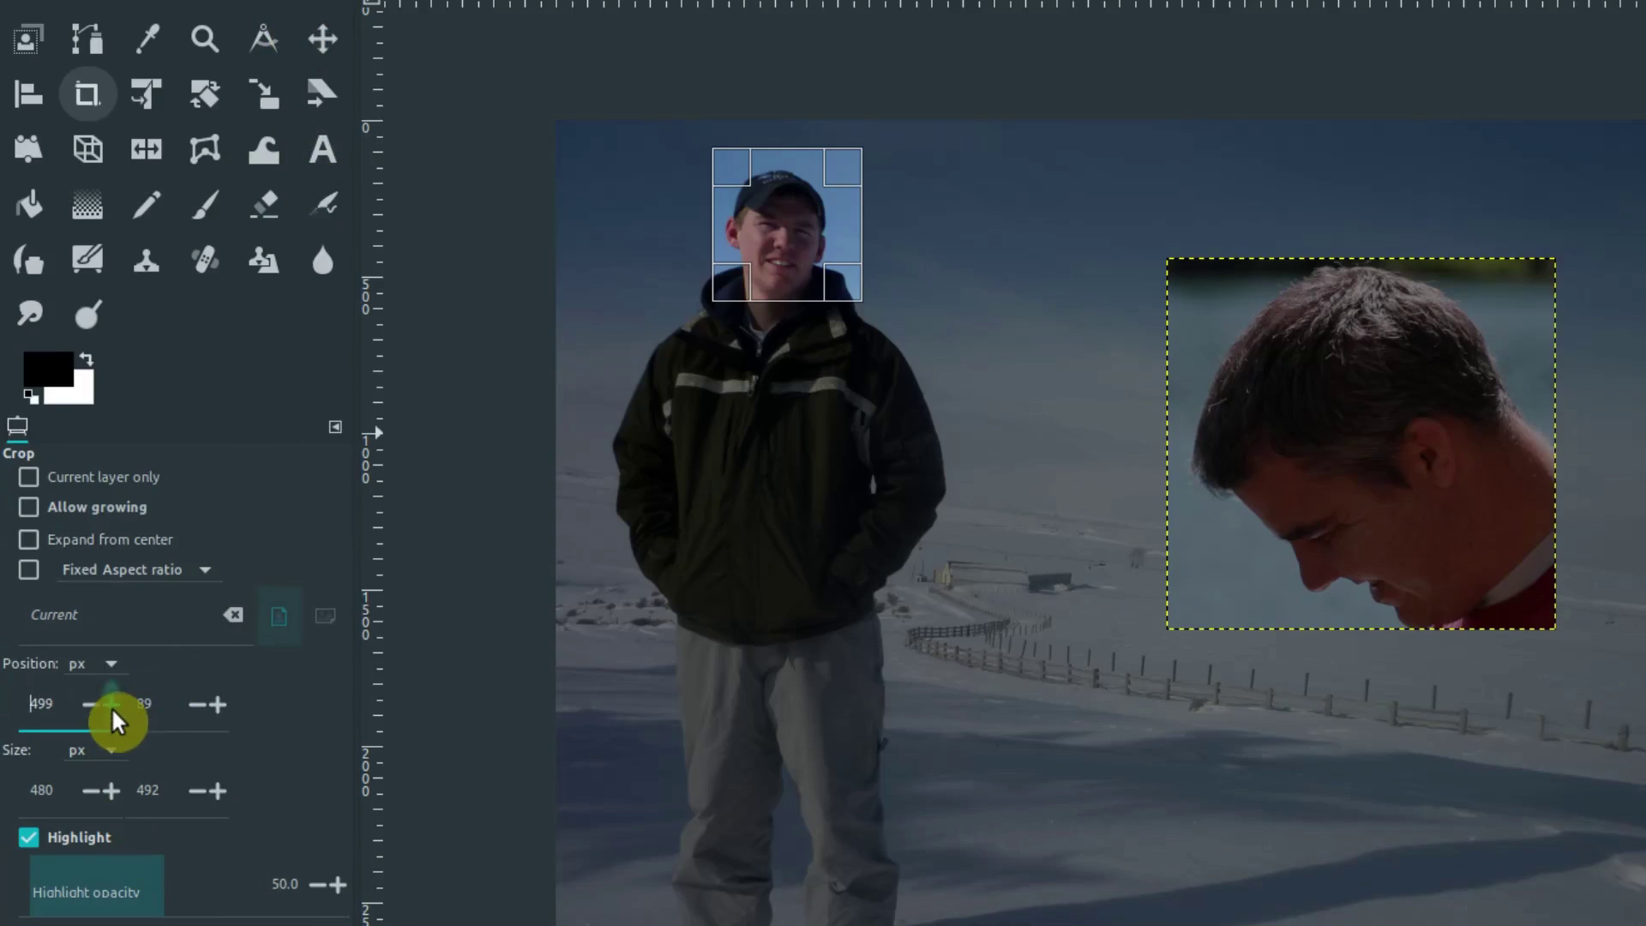
click(112, 706)
click(111, 706)
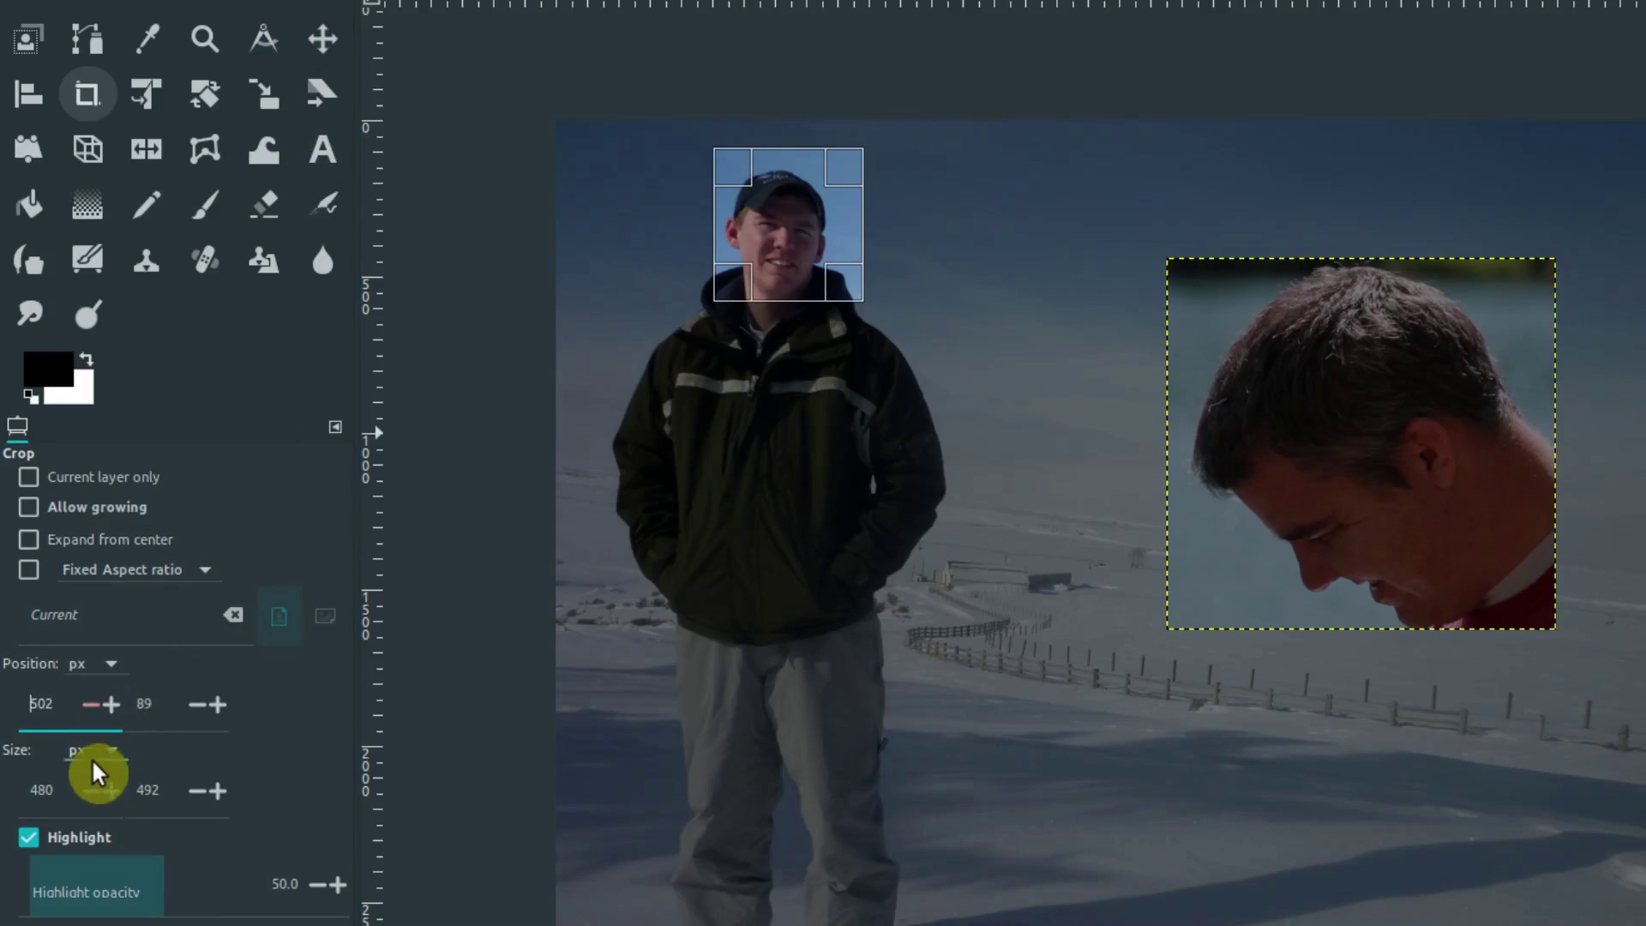
click(107, 789)
click(107, 789)
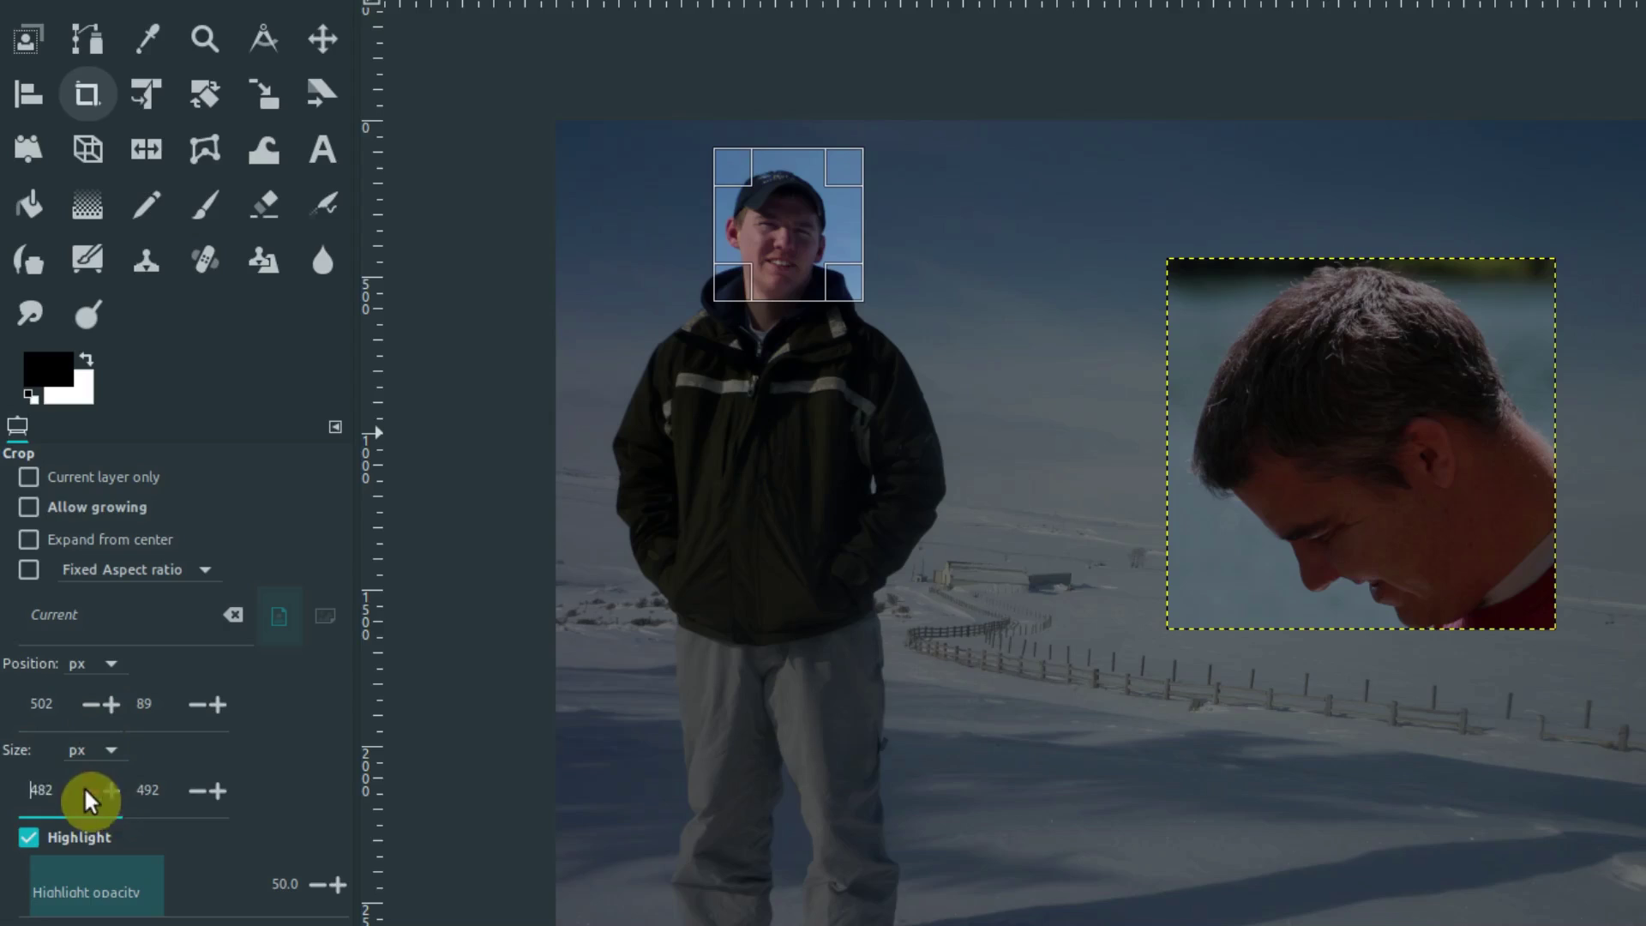
scroll(87, 791, up, 10)
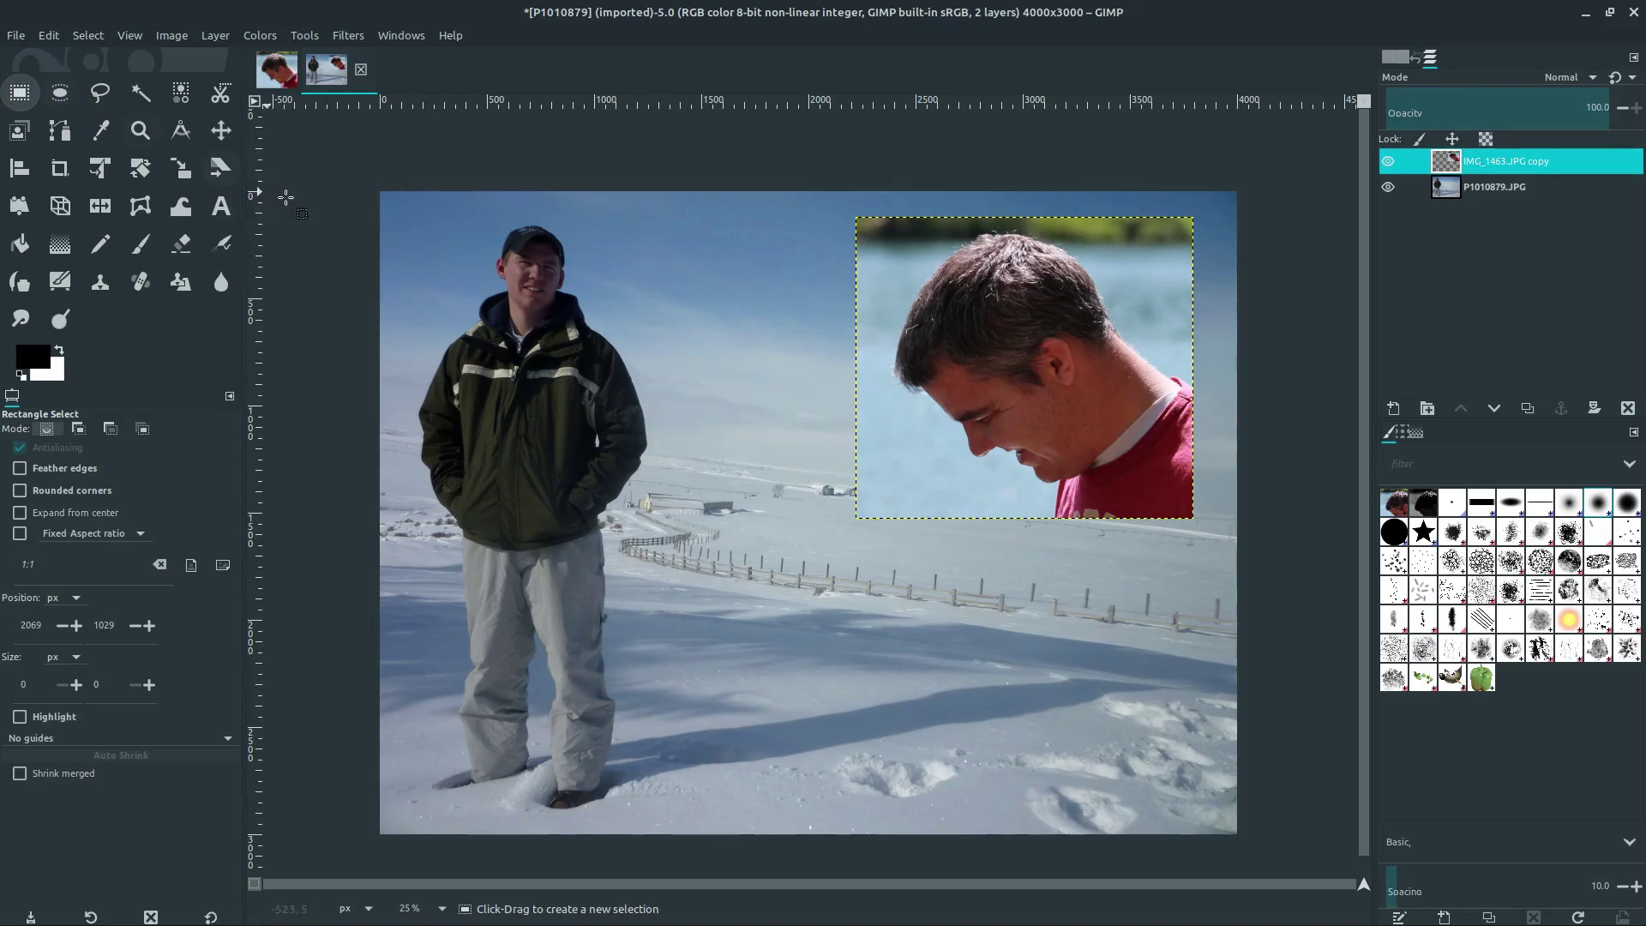
- Draw a rectangular selection around the man in the snow
drag(424, 212, 735, 518)
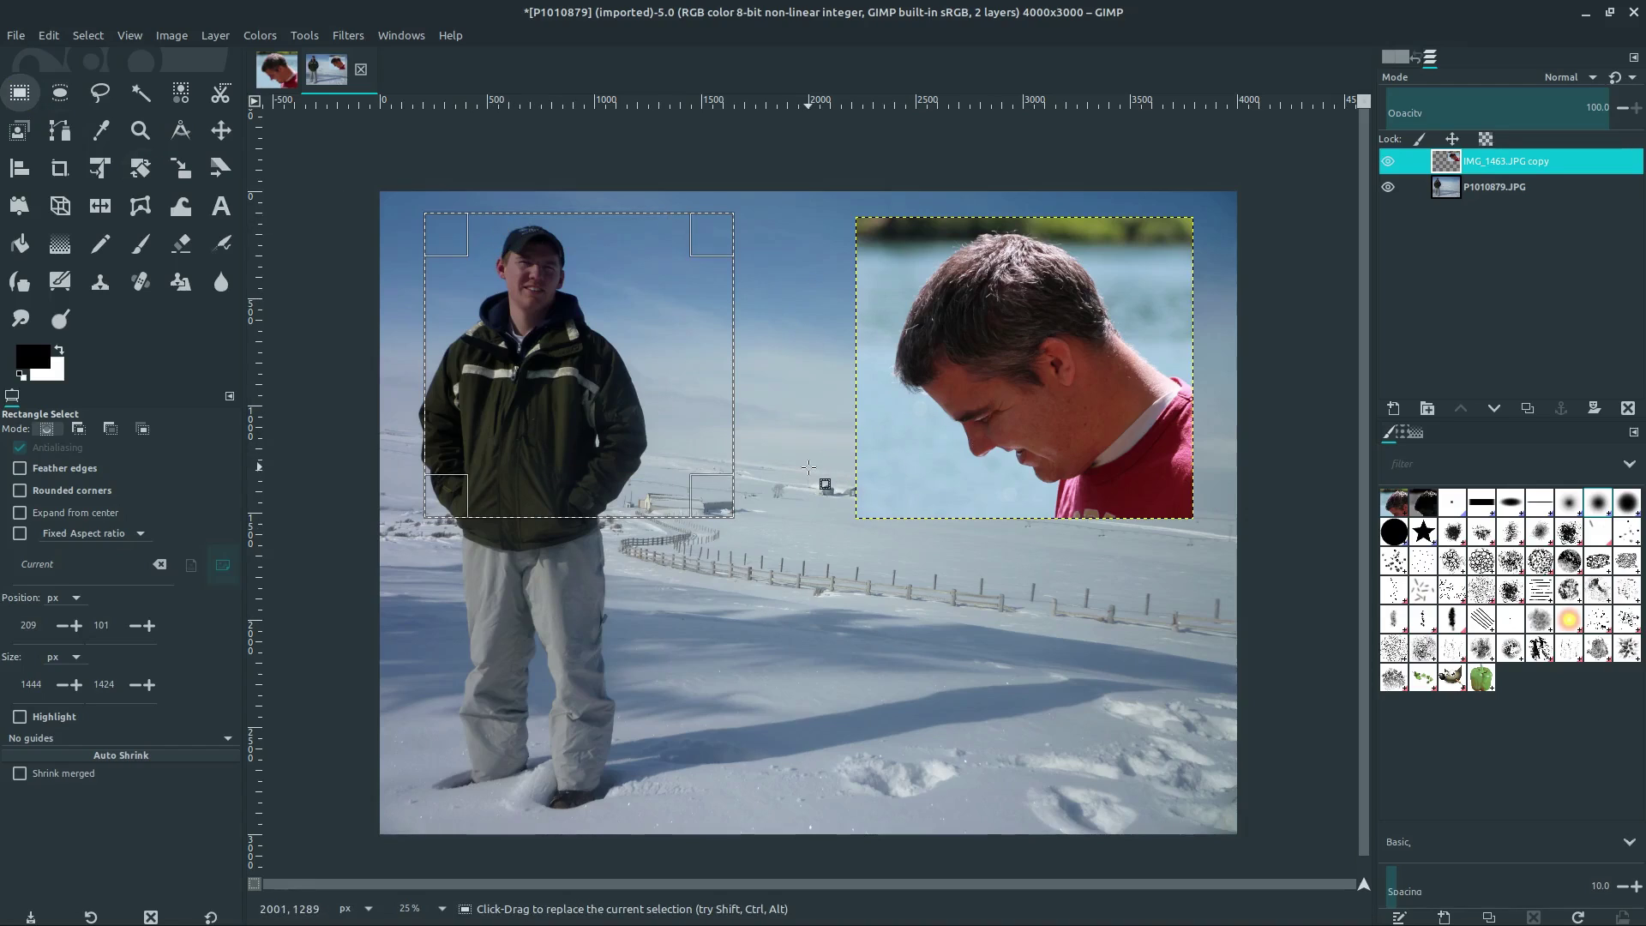
key(Return)
key(Return)
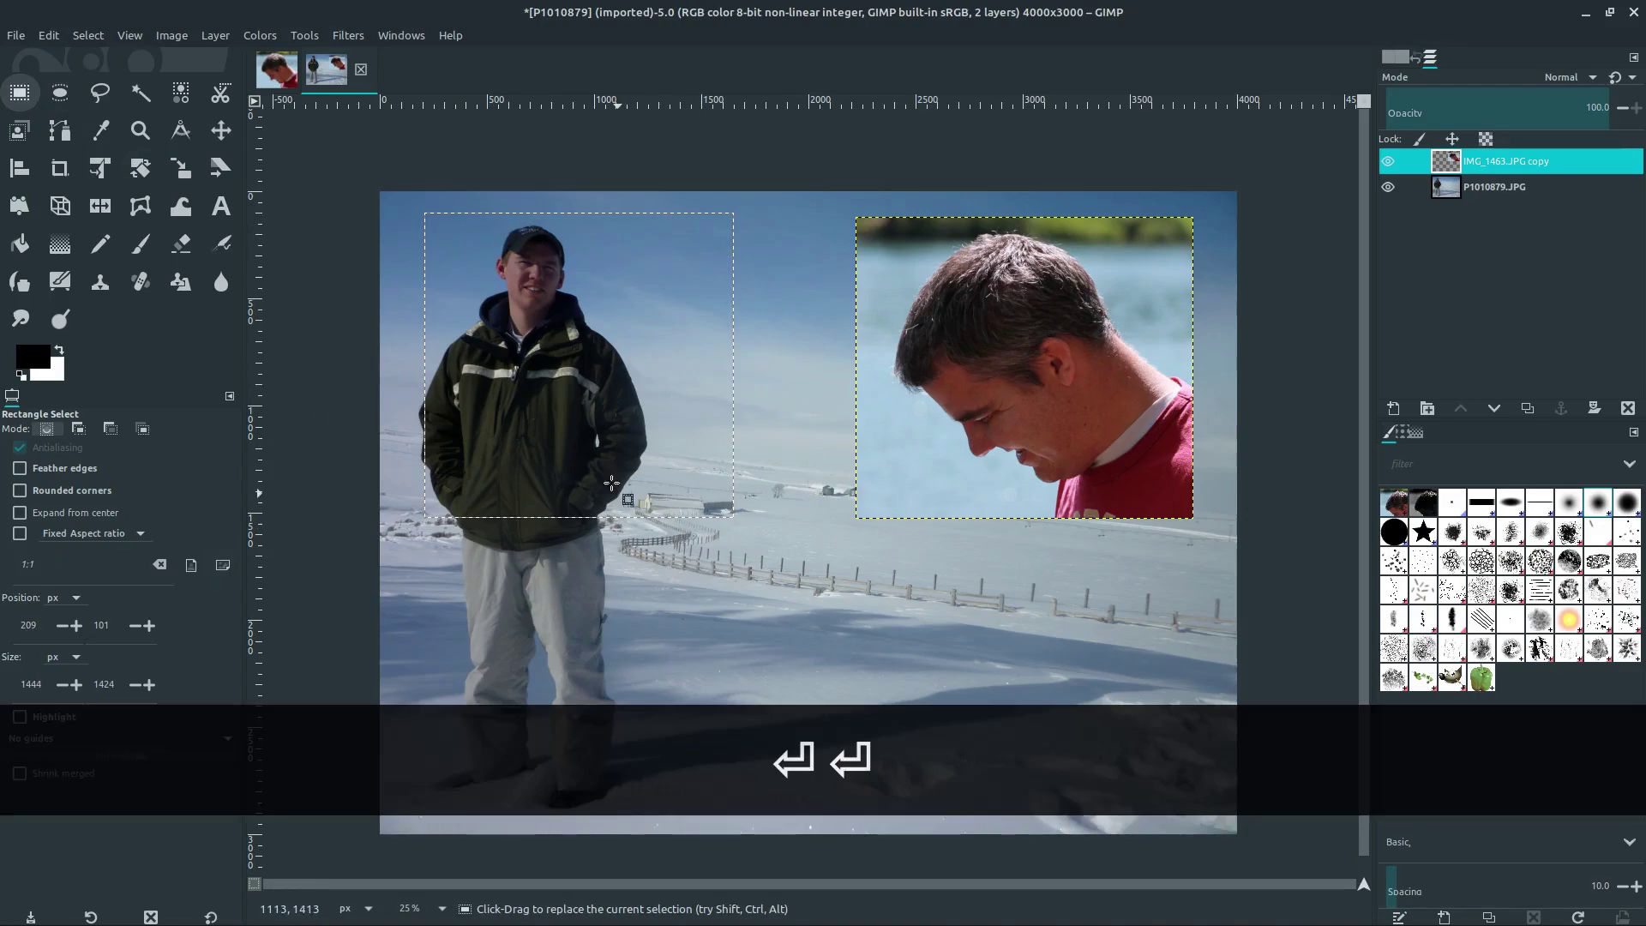
mouse_move(503, 287)
mouse_down()
mouse_move(819, 682)
mouse_move(774, 587)
mouse_move(745, 567)
mouse_up()
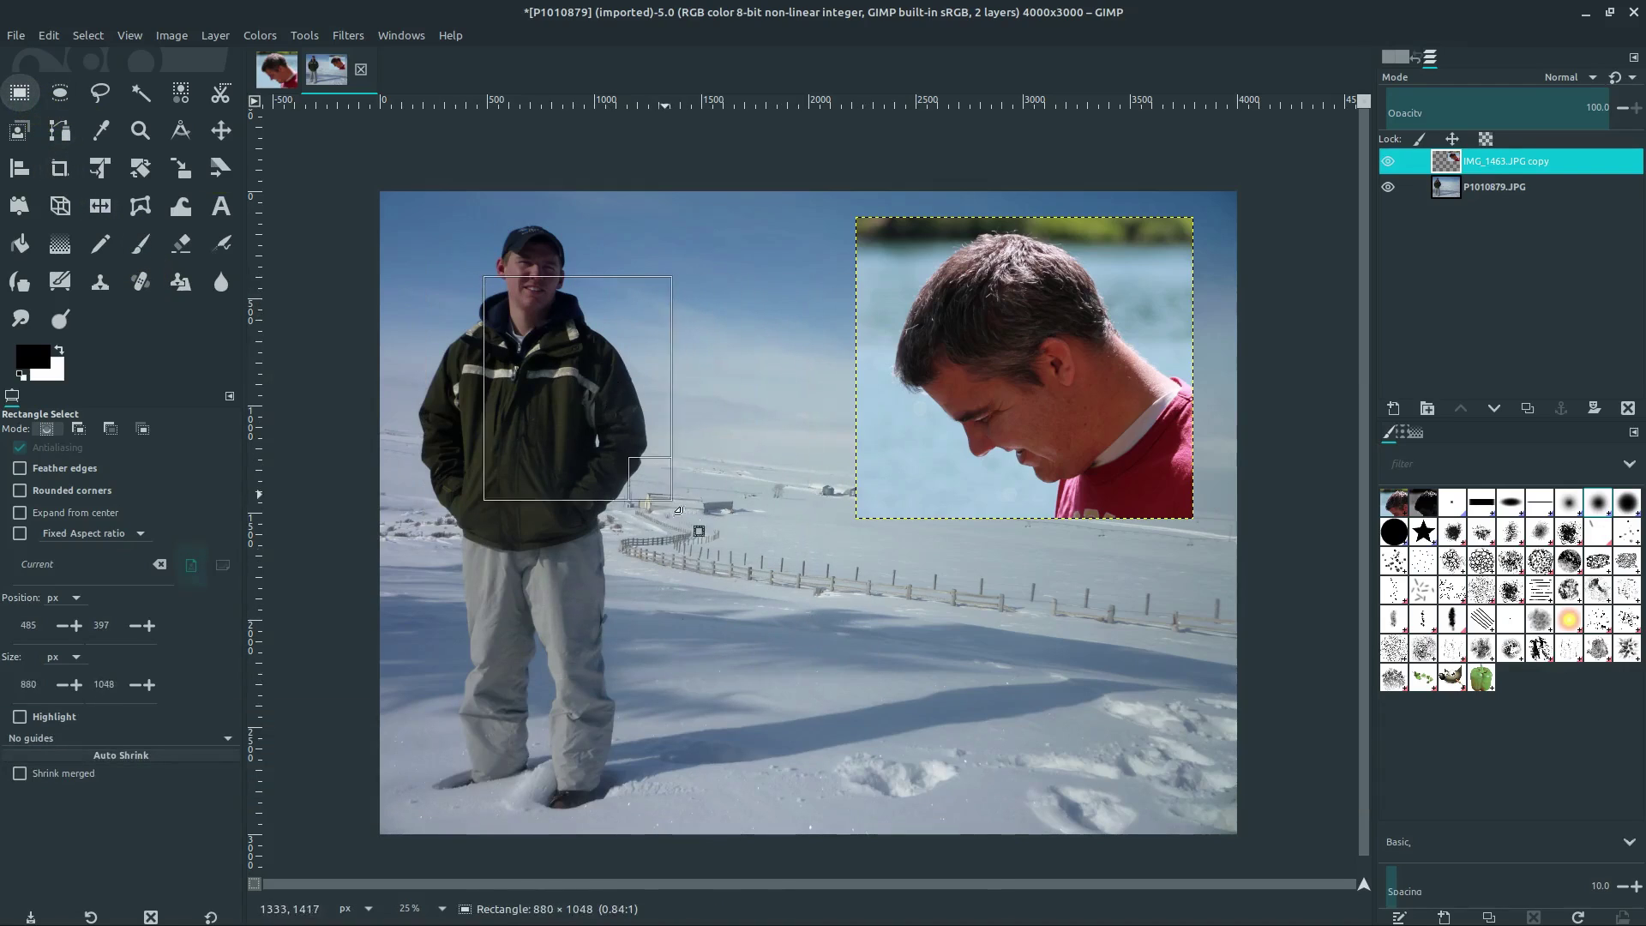
- Try a crop beside the man, undo it, and reselect a rectangle around him
click(56, 169)
drag(564, 315, 835, 568)
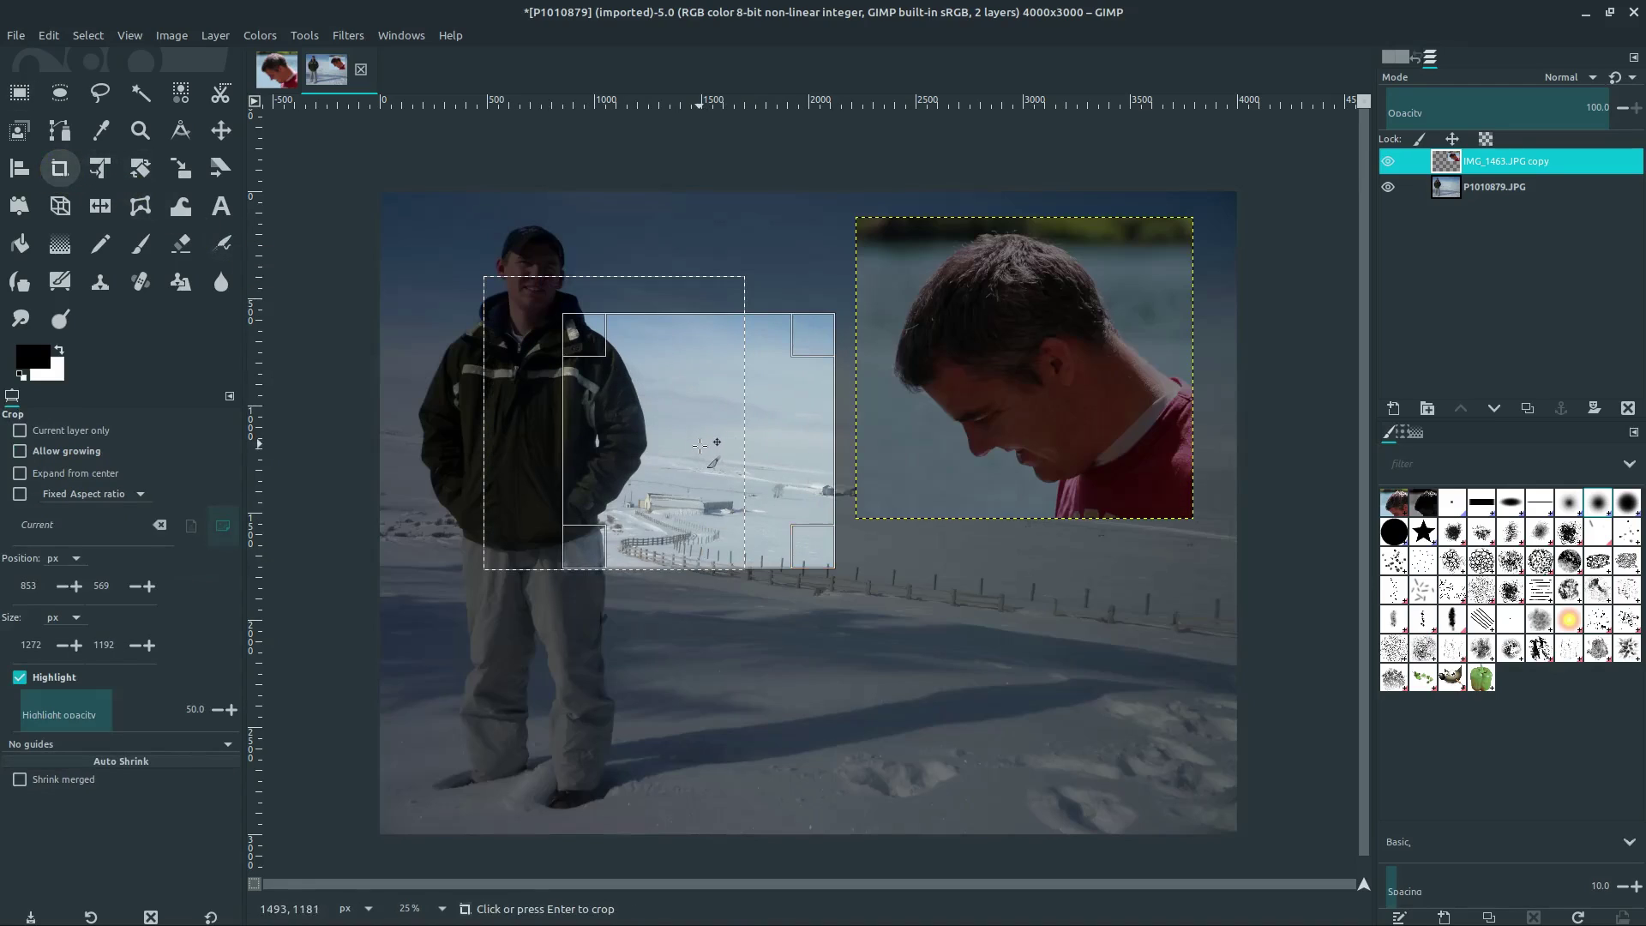
key(ctrl+z)
click(716, 442)
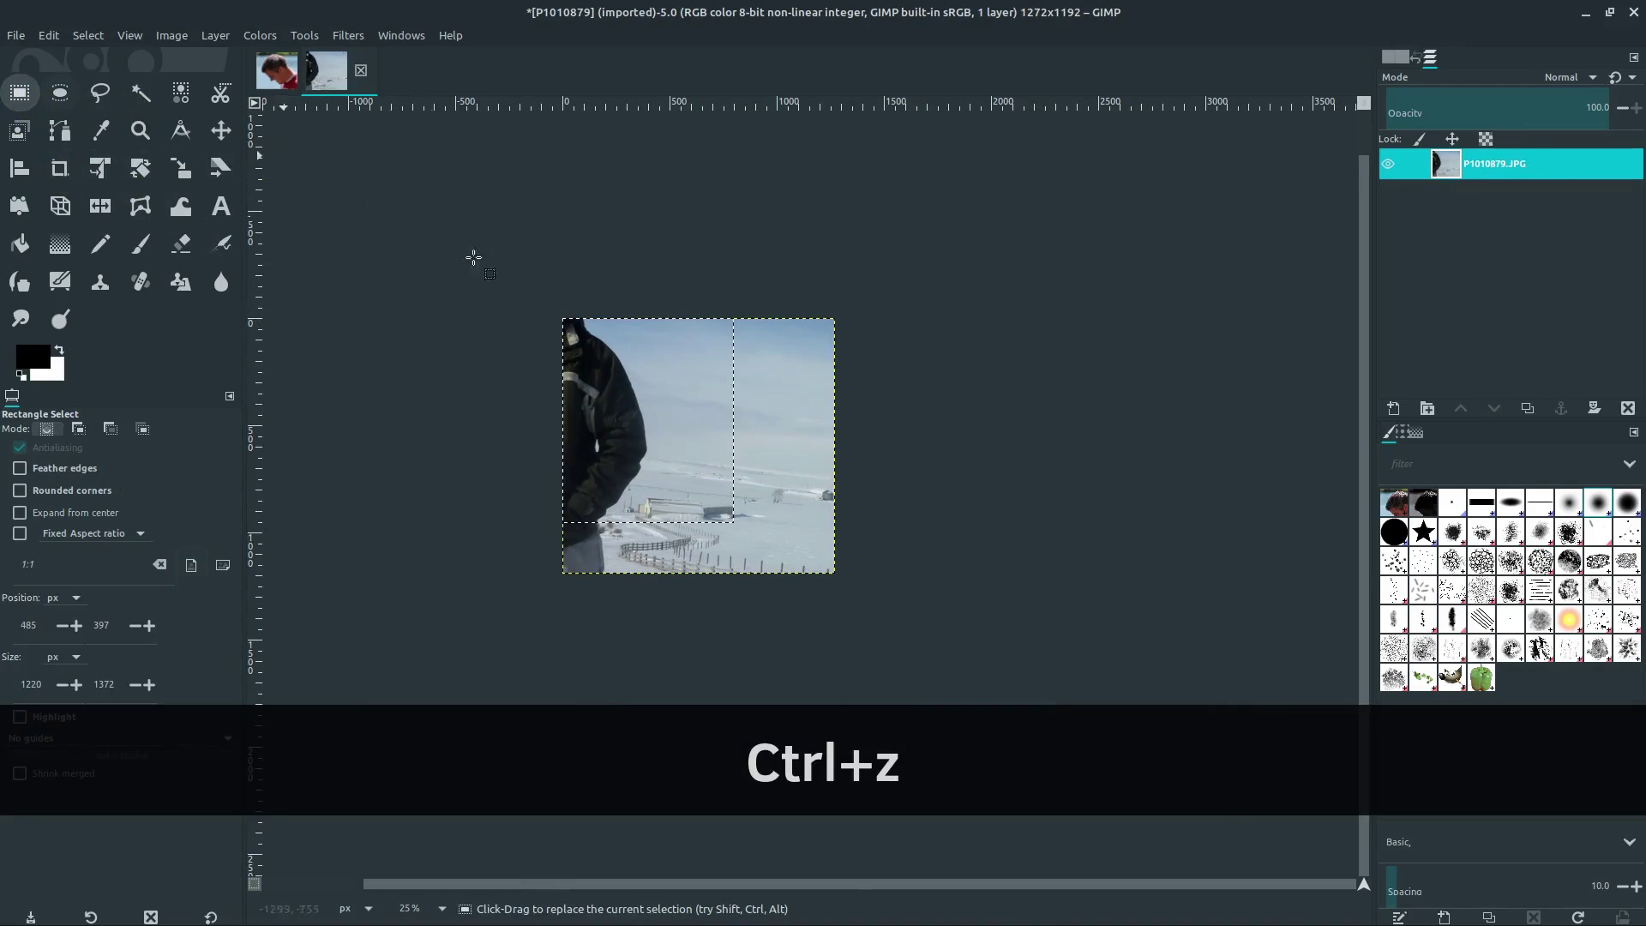
key(ctrl+z)
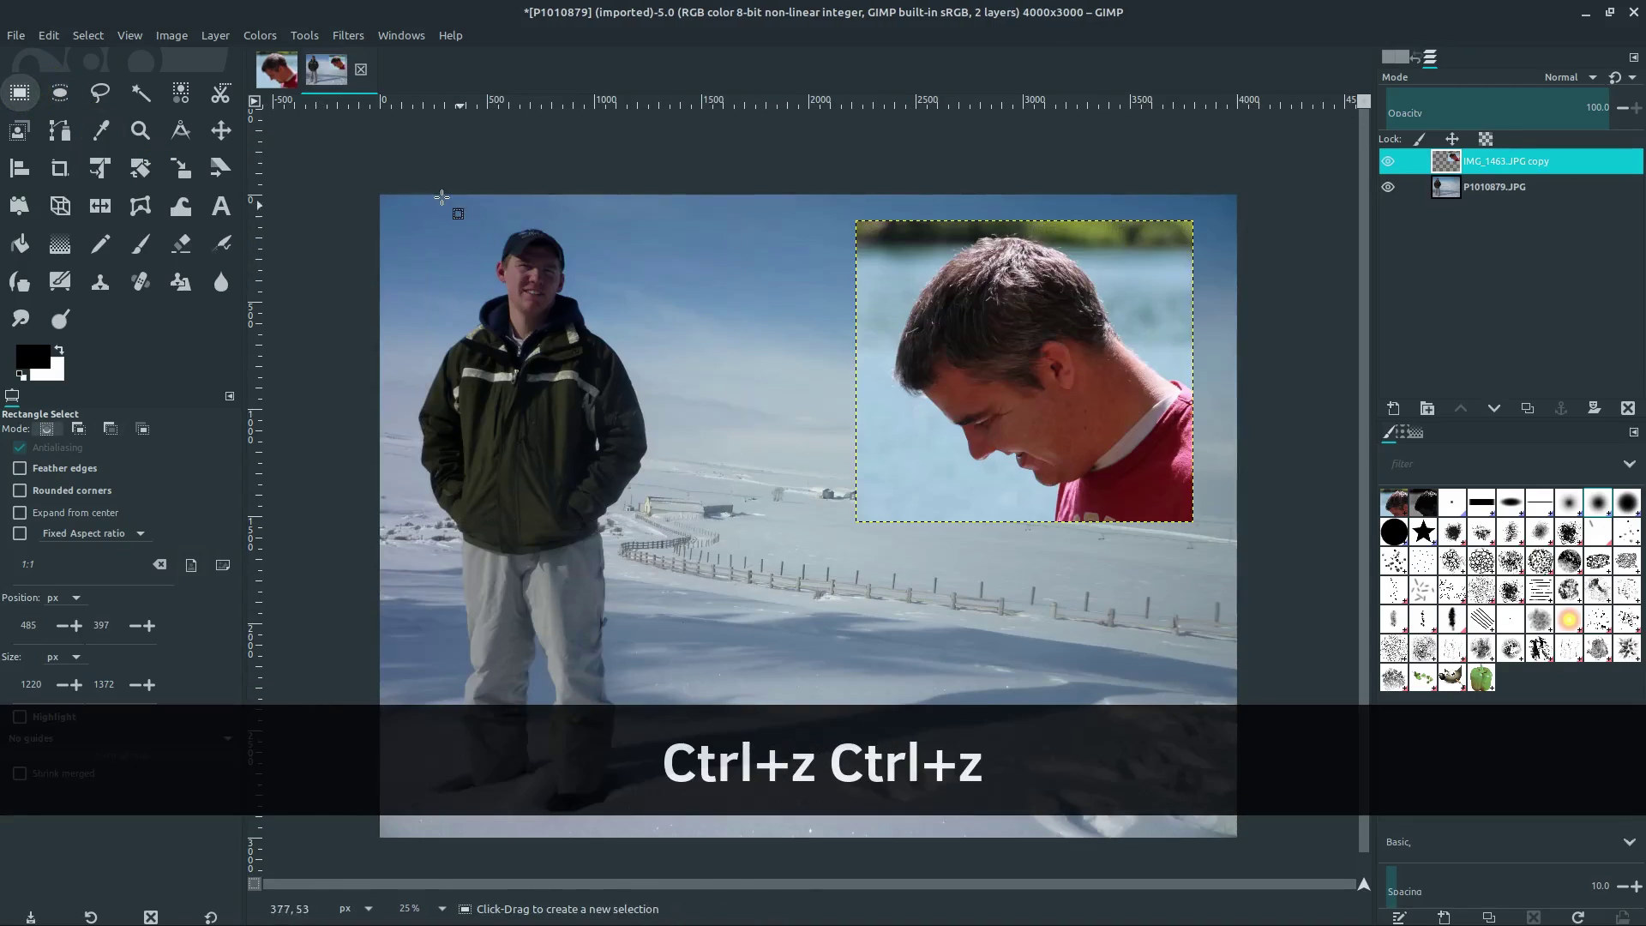
drag(443, 201, 778, 589)
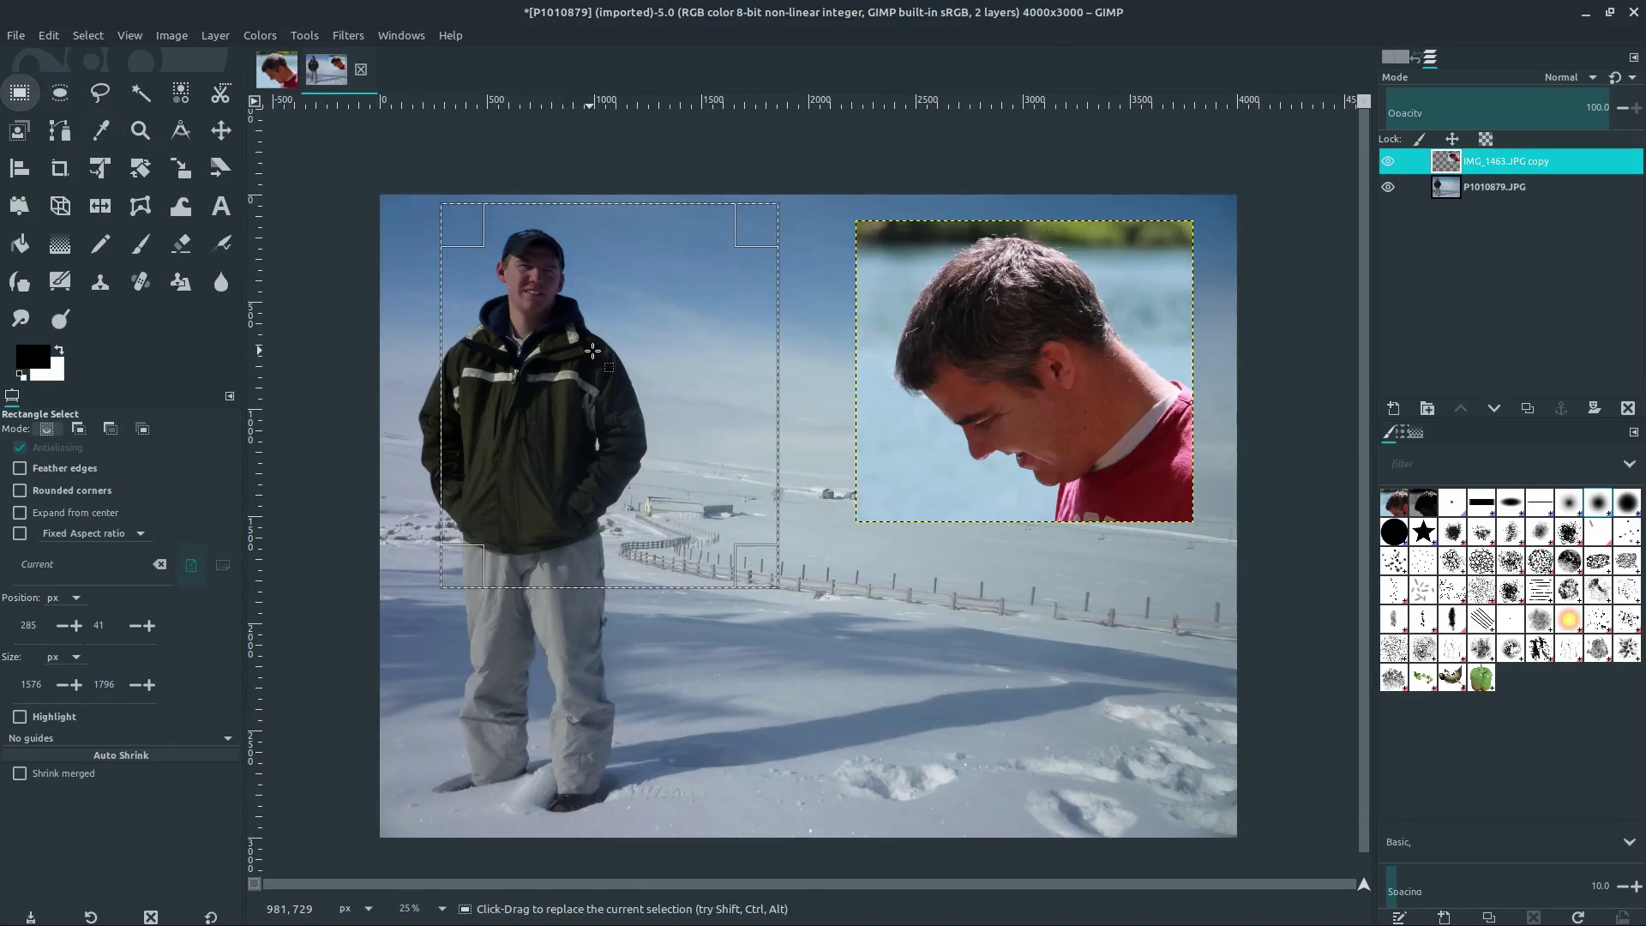
- Crop the snow photo to the 1576×1796 selection with Image > Crop to Selection
click(170, 39)
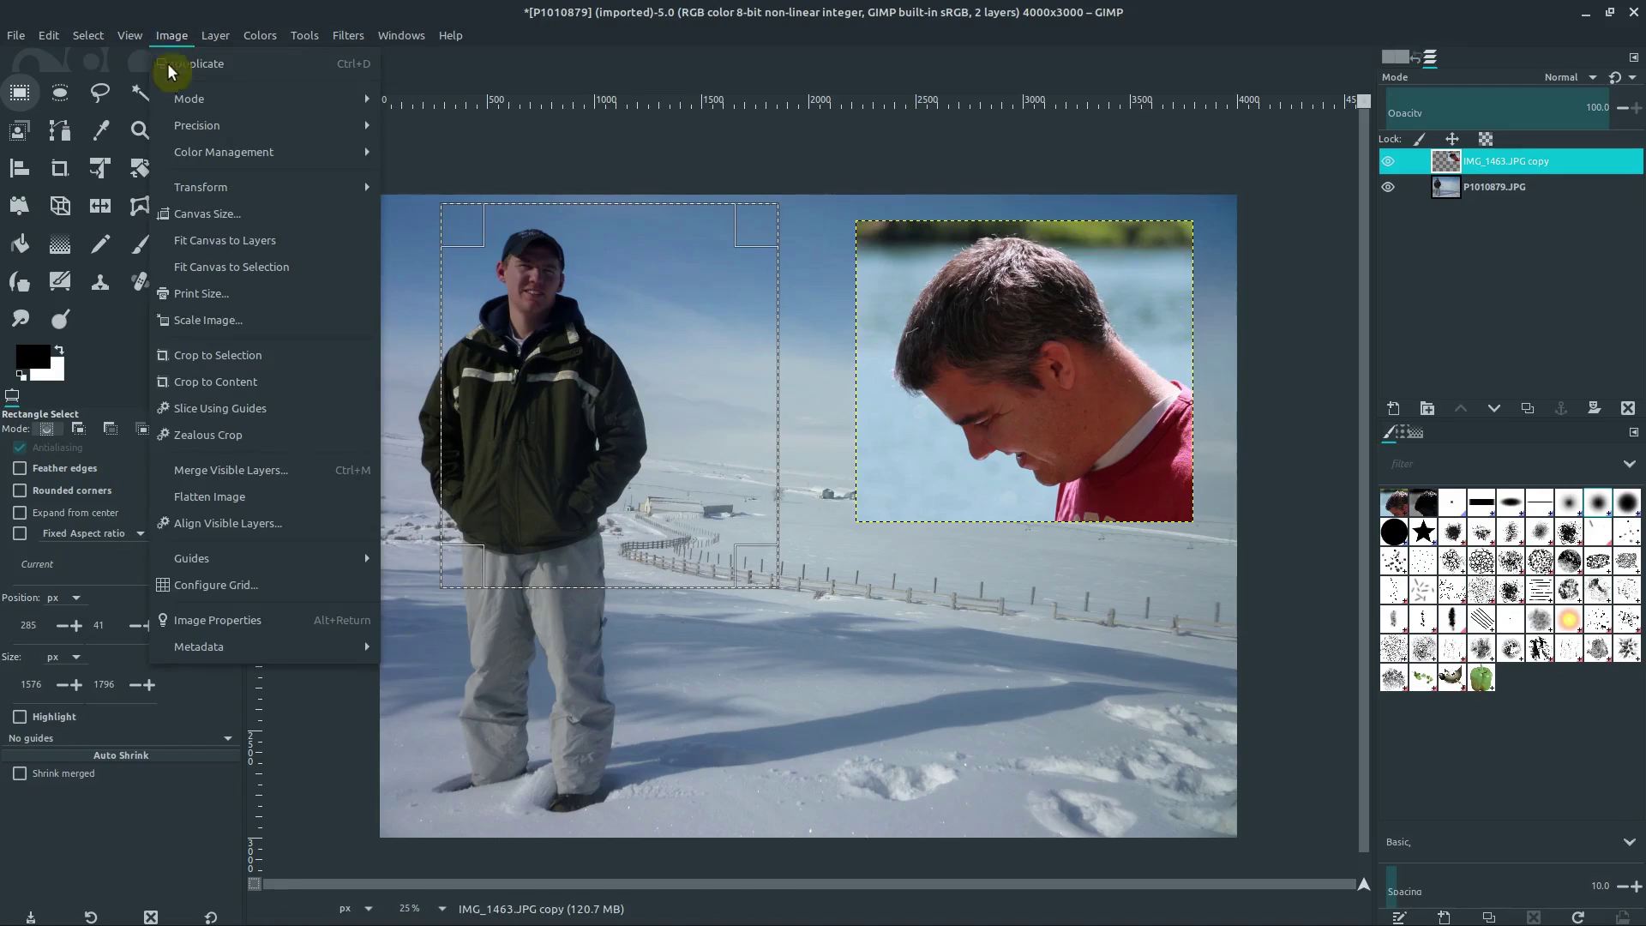
click(227, 360)
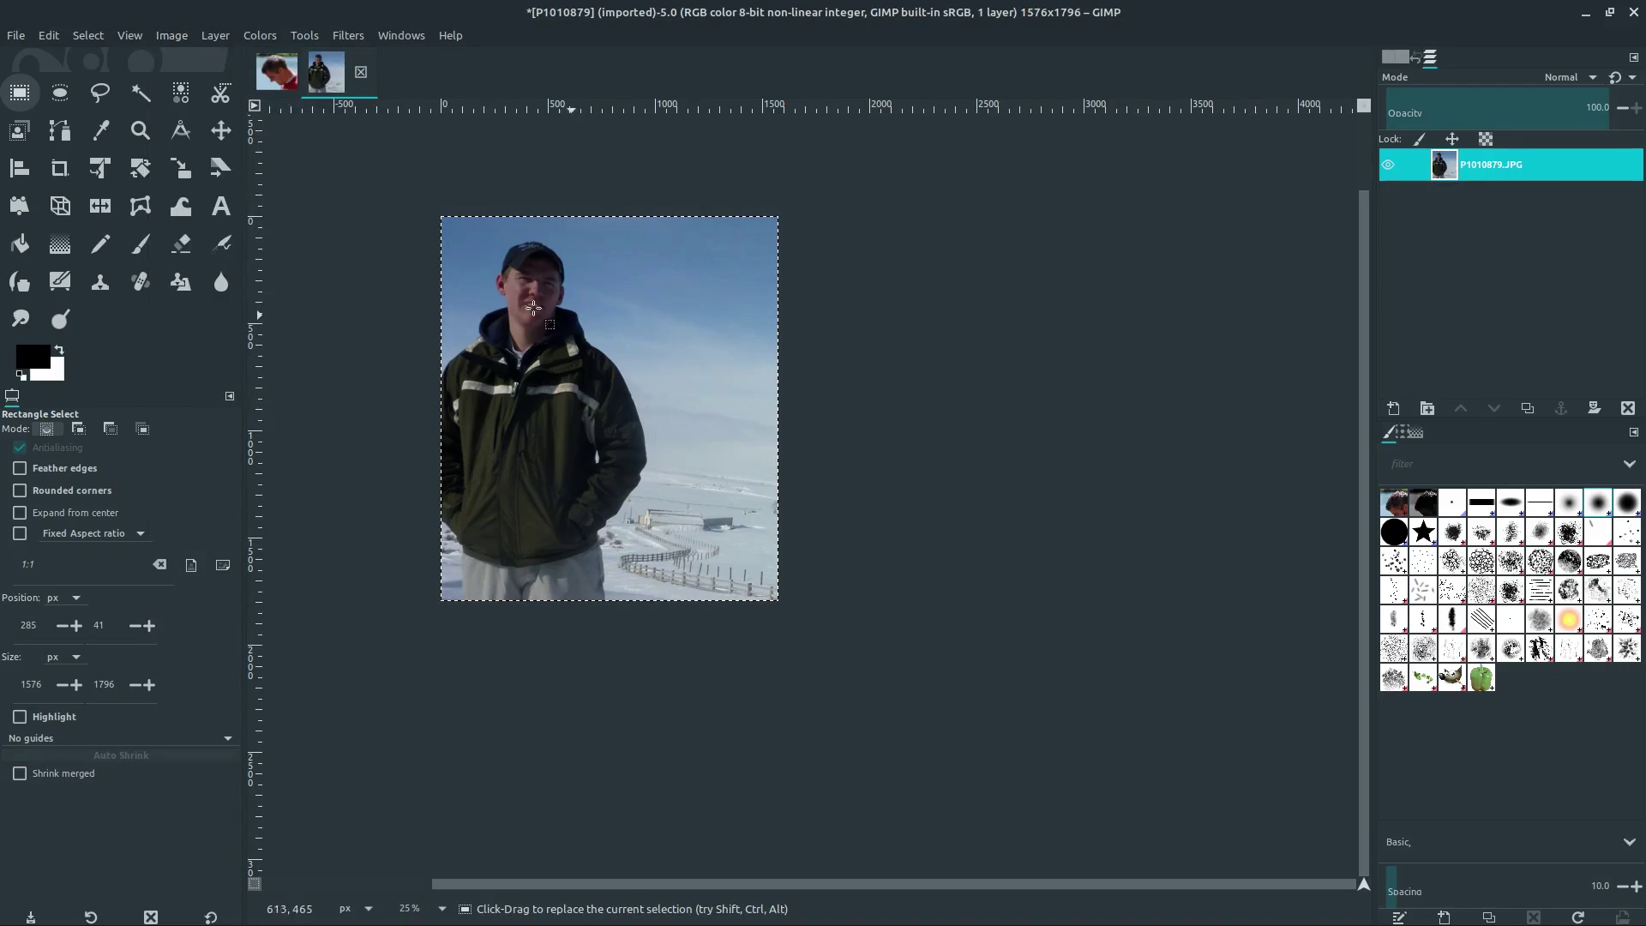
- Select an ellipse around the man's head and crop the image to it
click(62, 93)
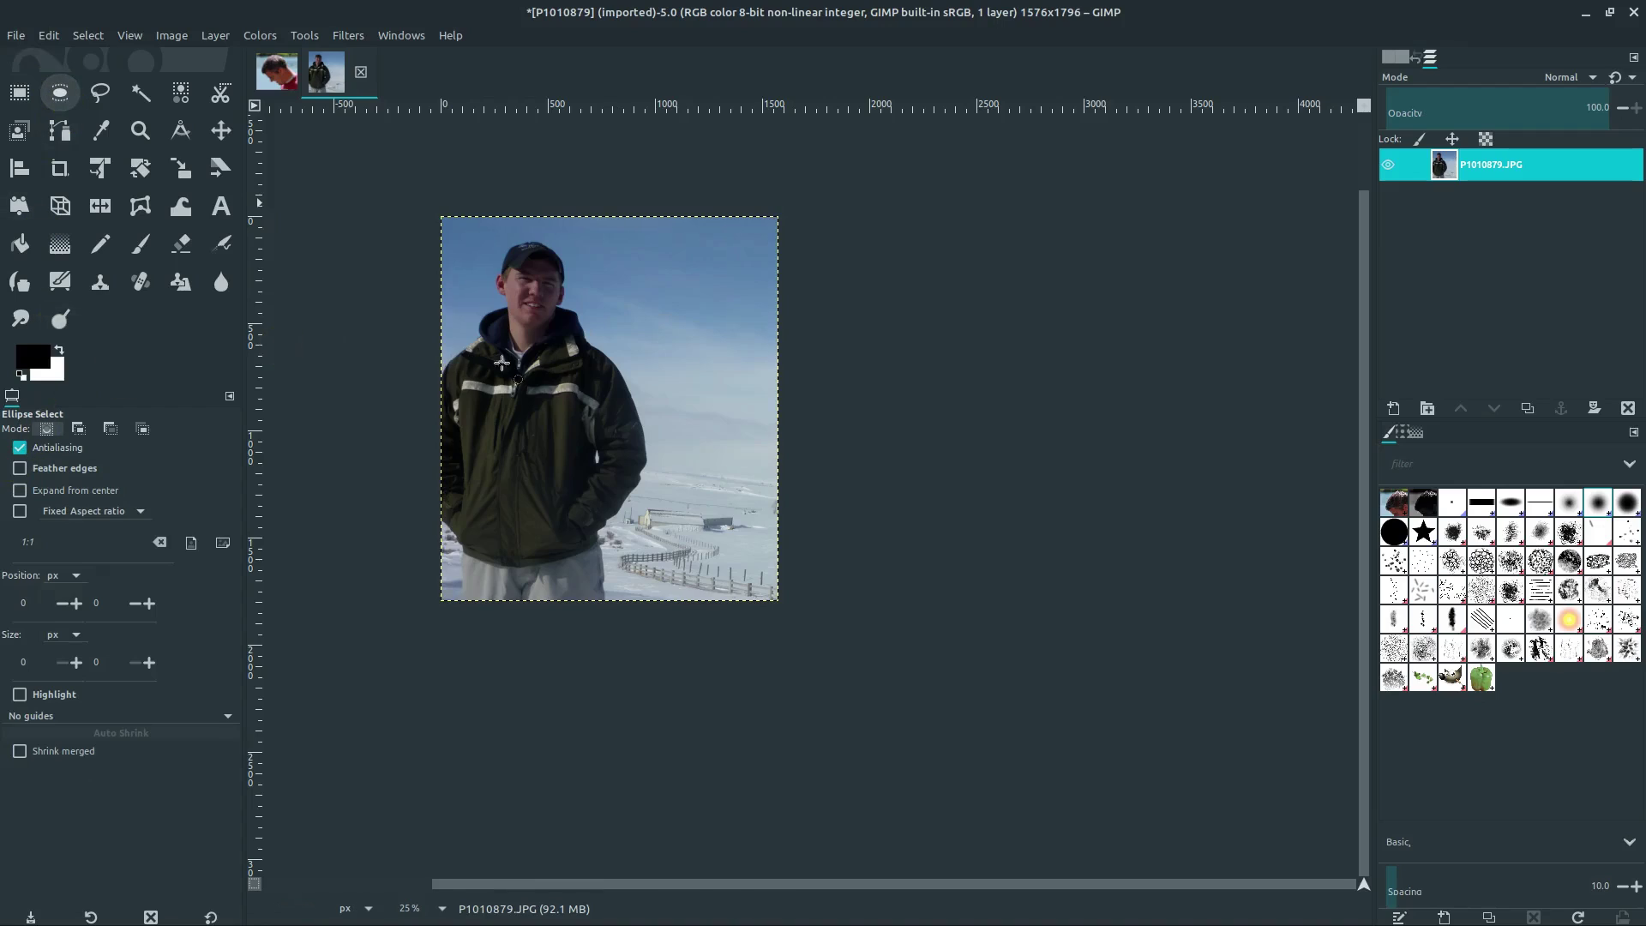
drag(653, 386, 460, 218)
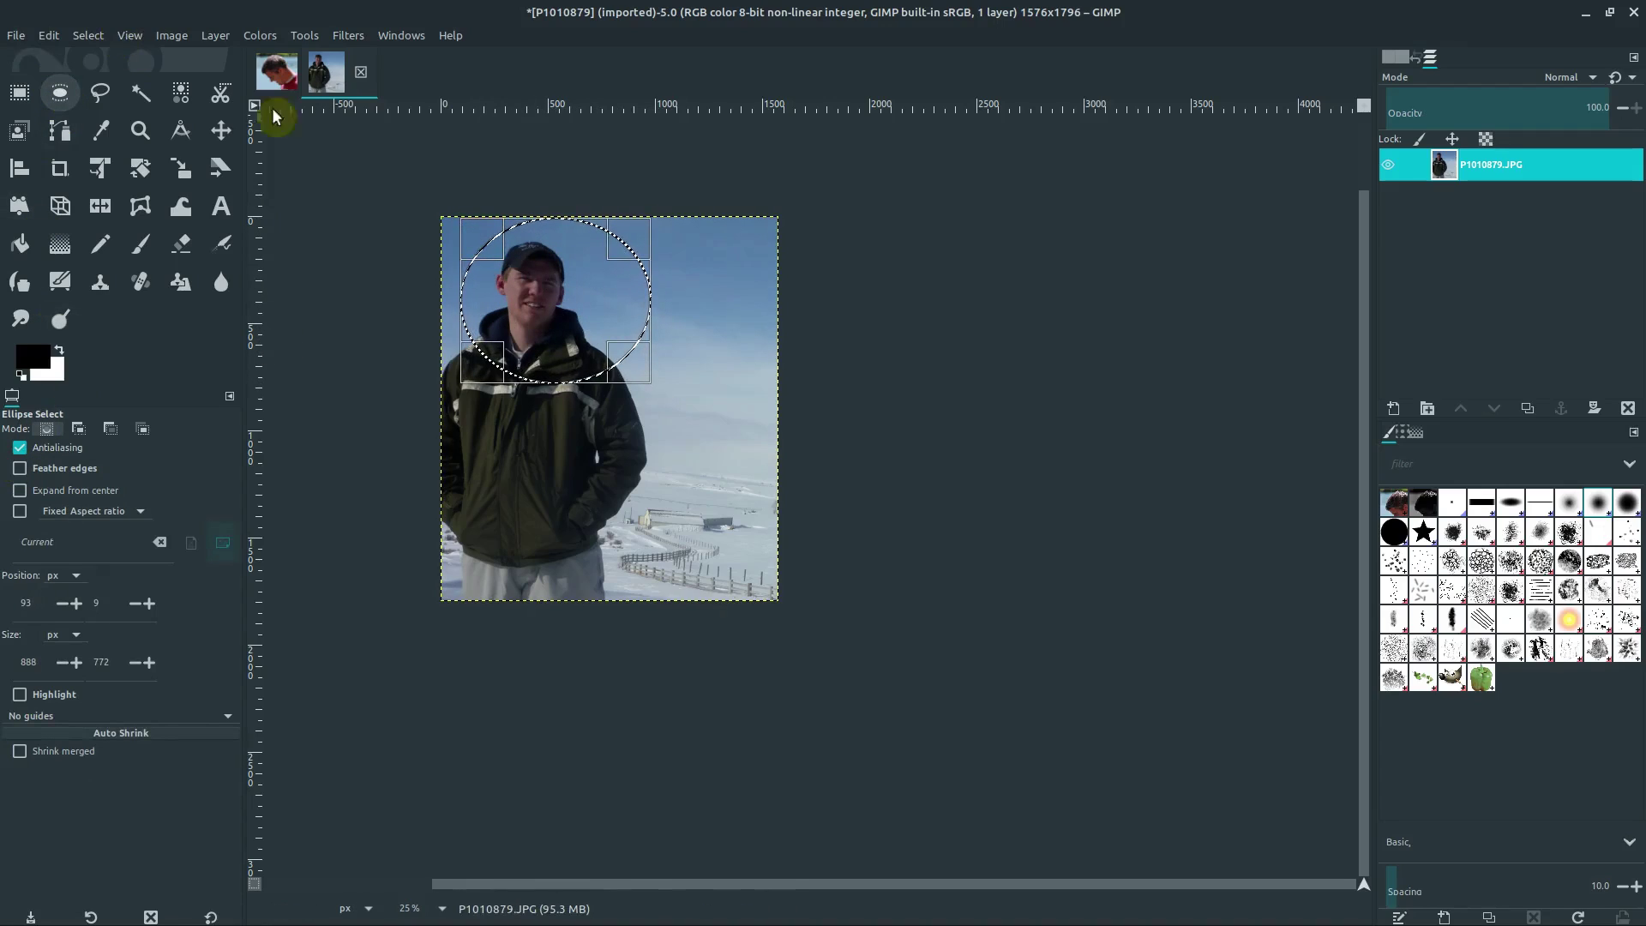
click(171, 34)
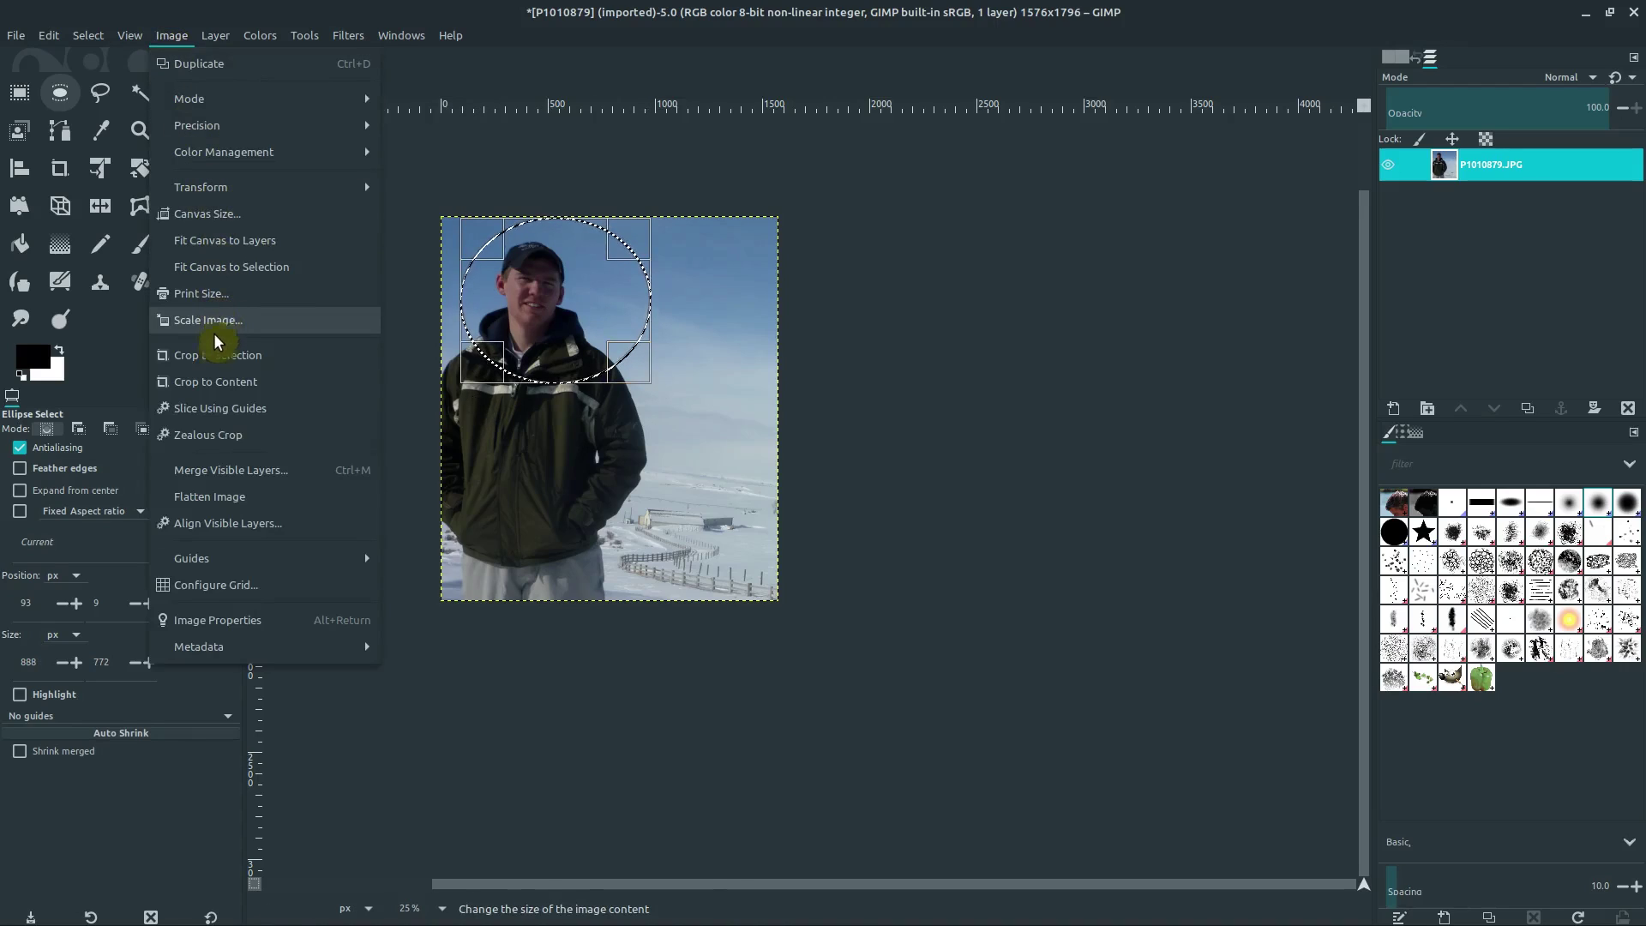
click(217, 356)
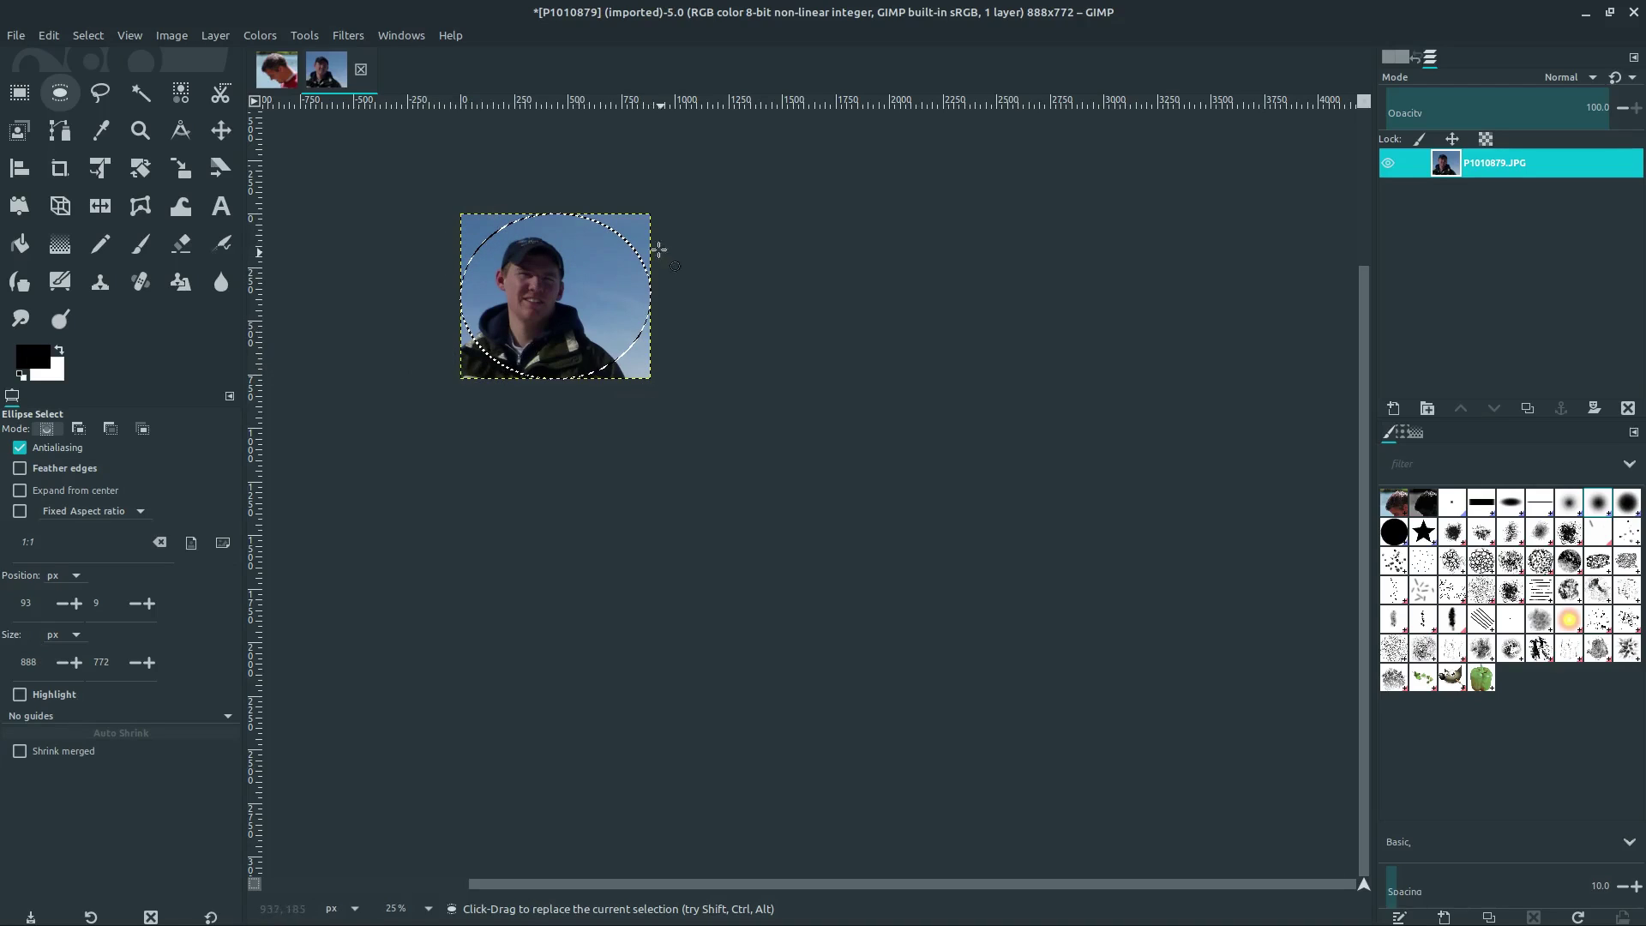
- Undo the ellipse crop, its selection and the earlier crop to restore the 4000×3000 photo
key(ctrl+z)
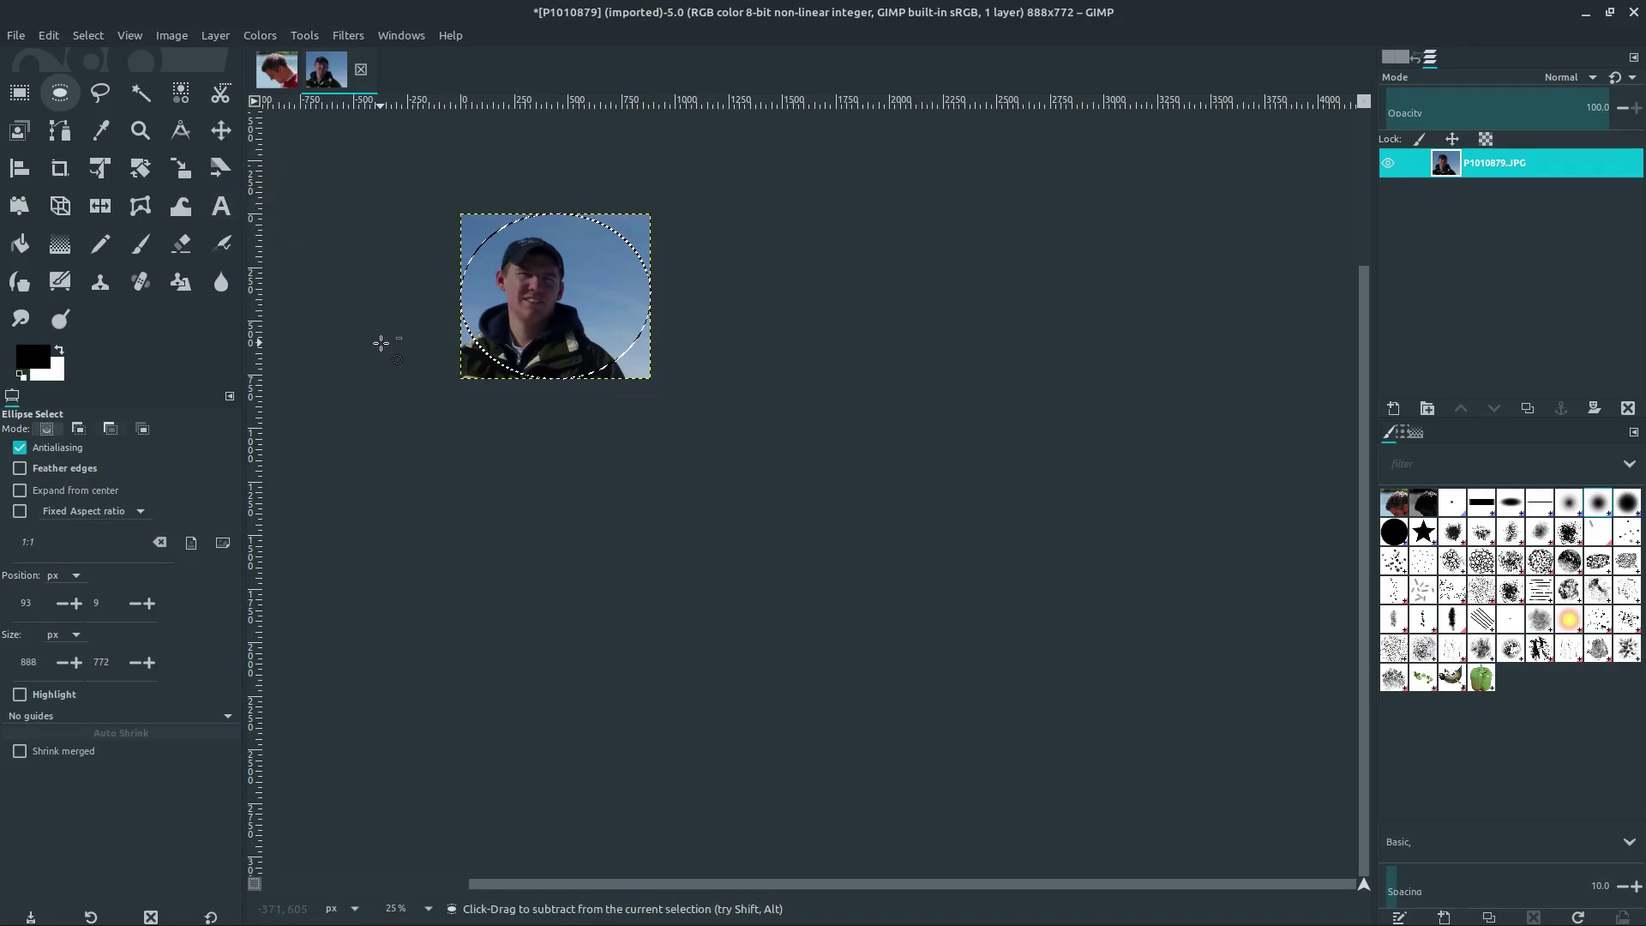
key(ctrl+z)
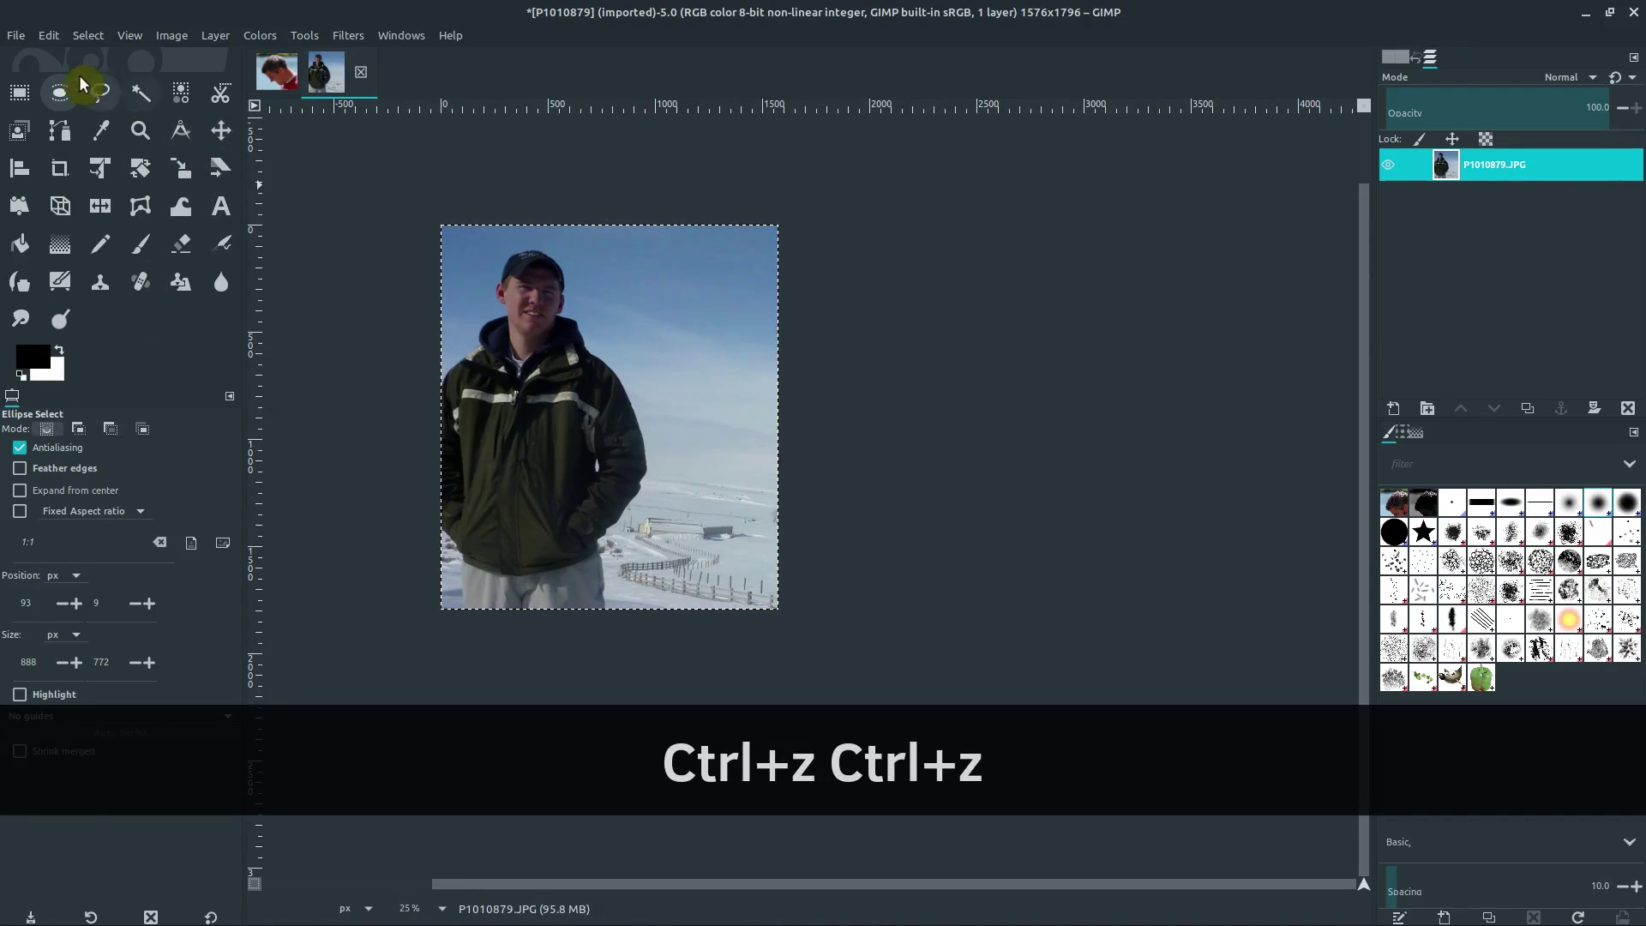
click(20, 91)
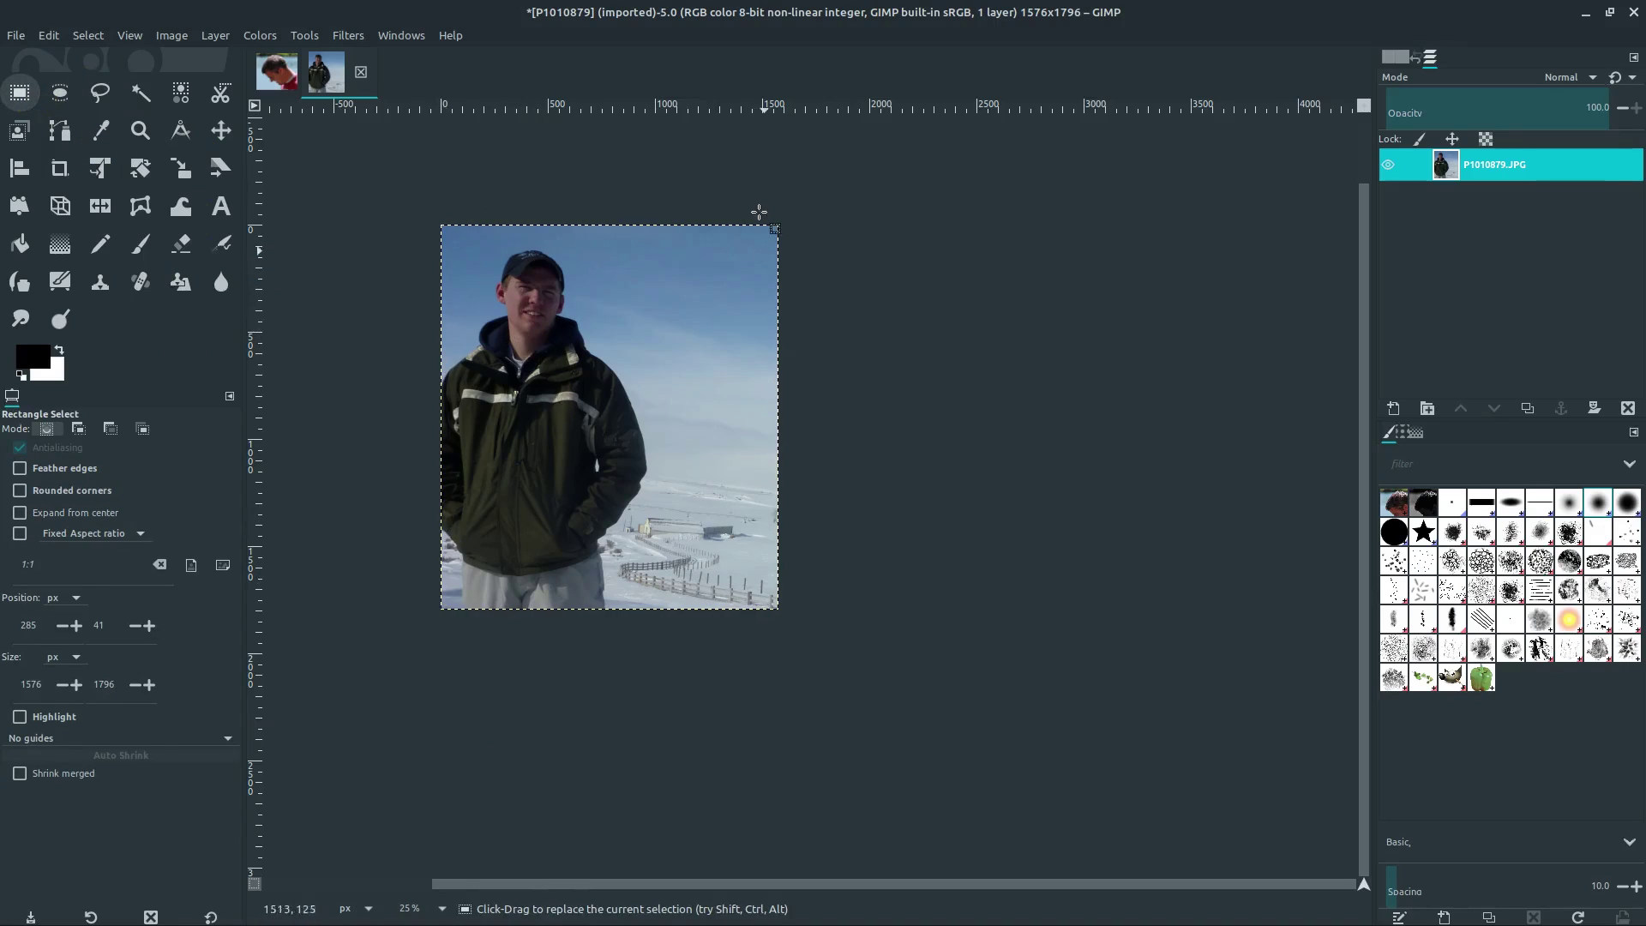
key(ctrl+z)
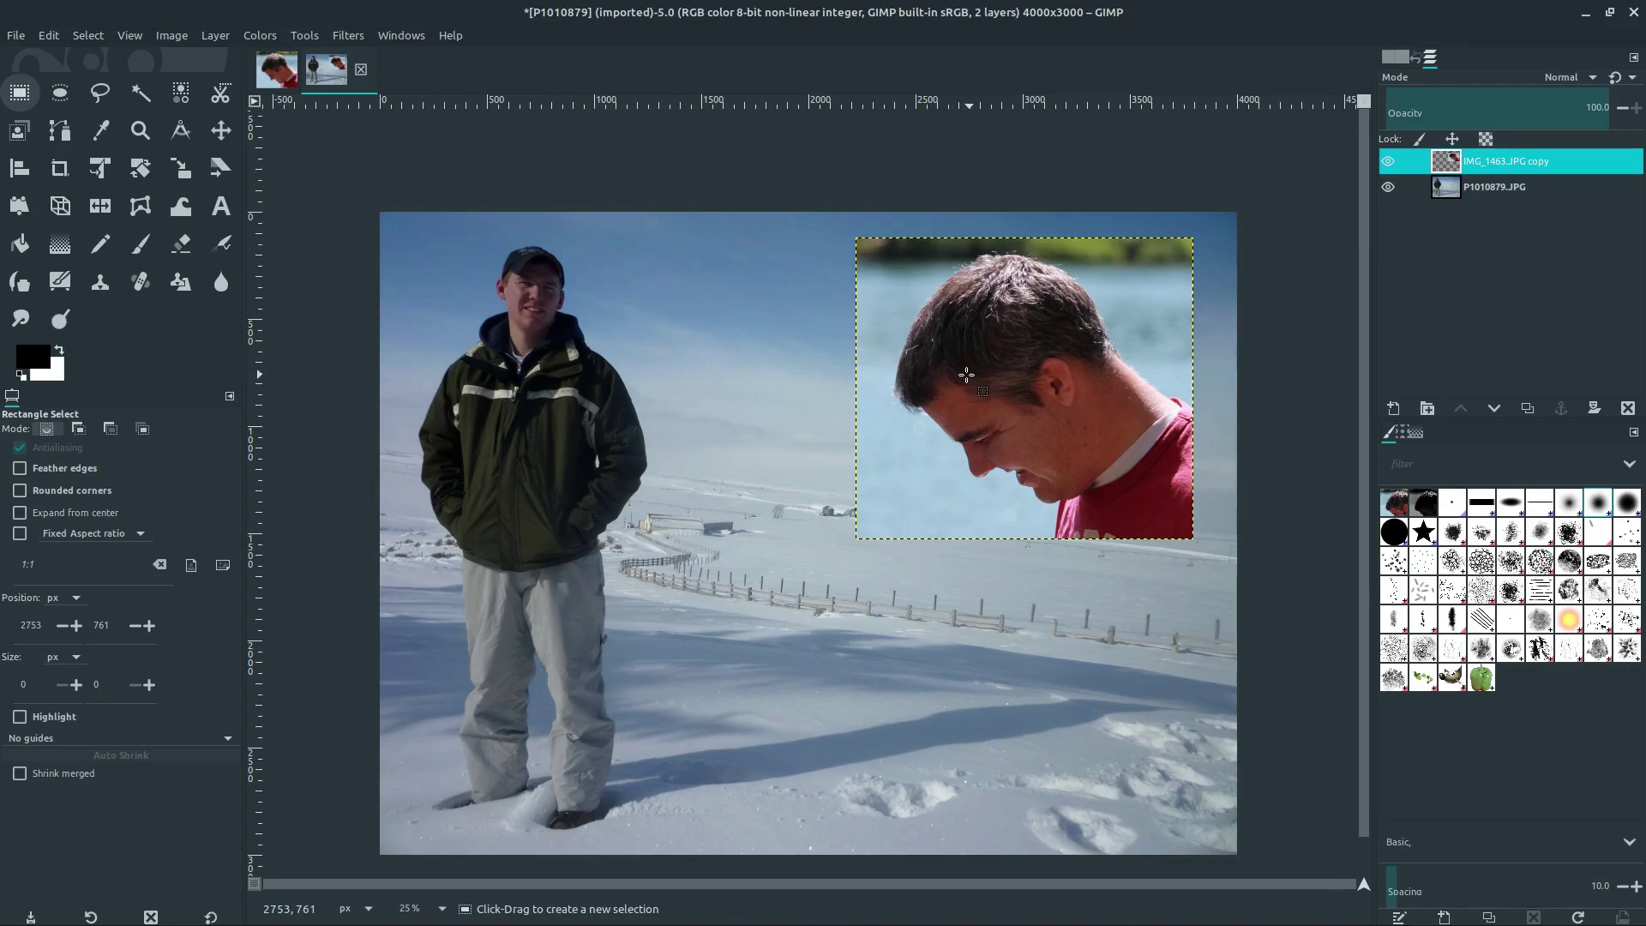
- Glance at the IMG_1463 headshot image, then return to the P1010879 snow photo
click(326, 70)
click(350, 71)
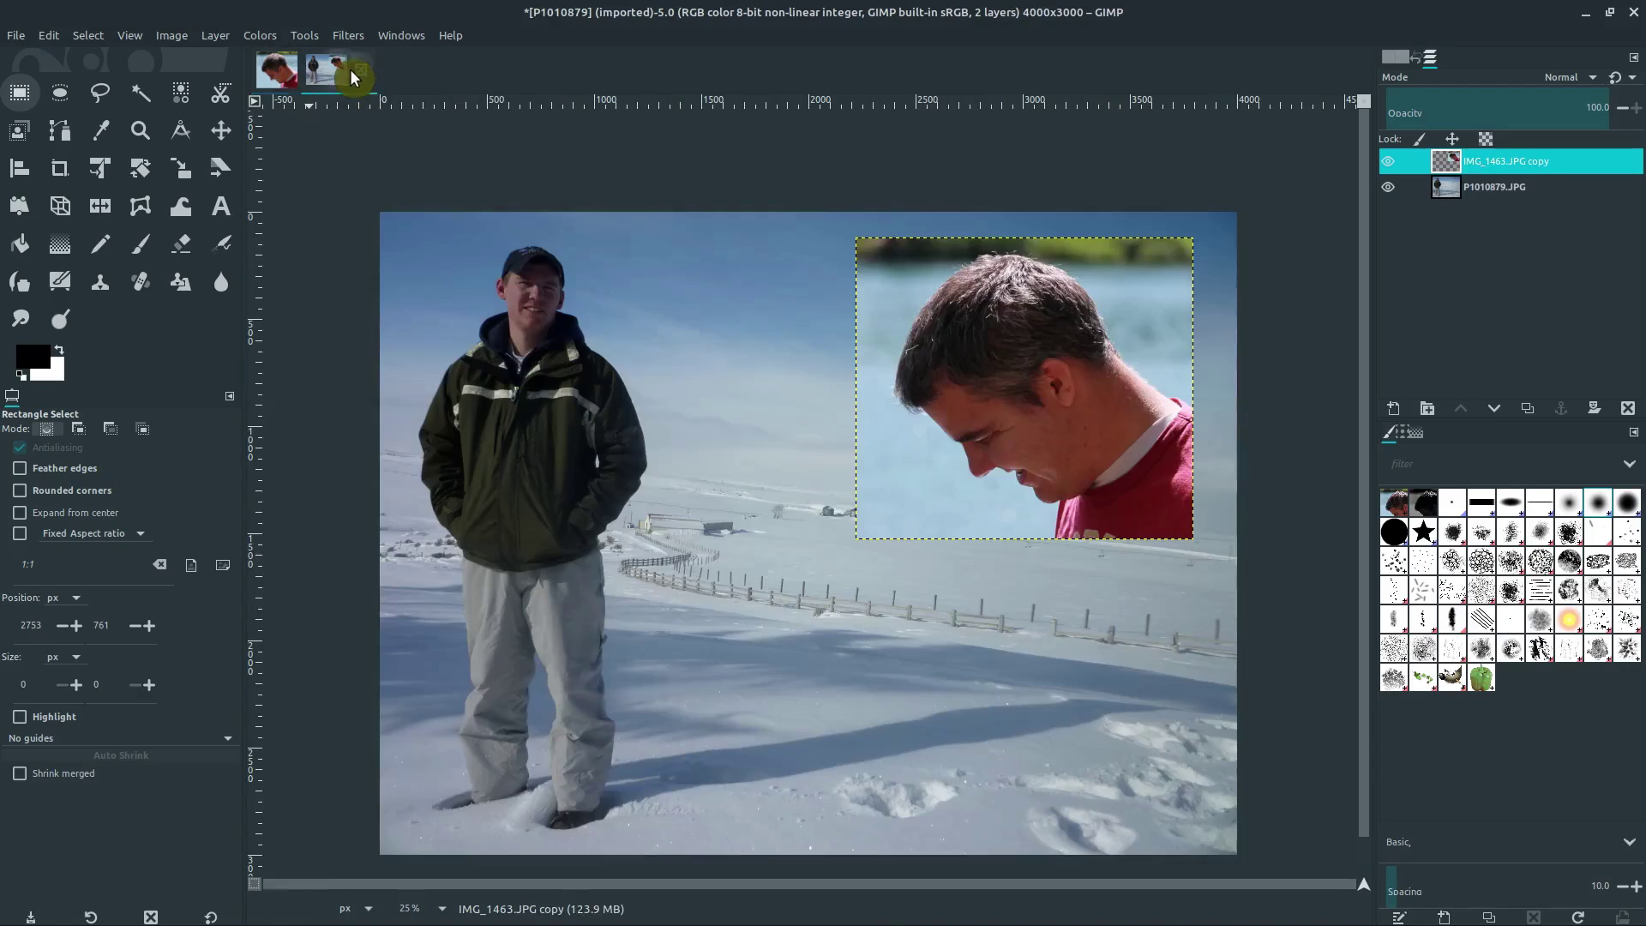